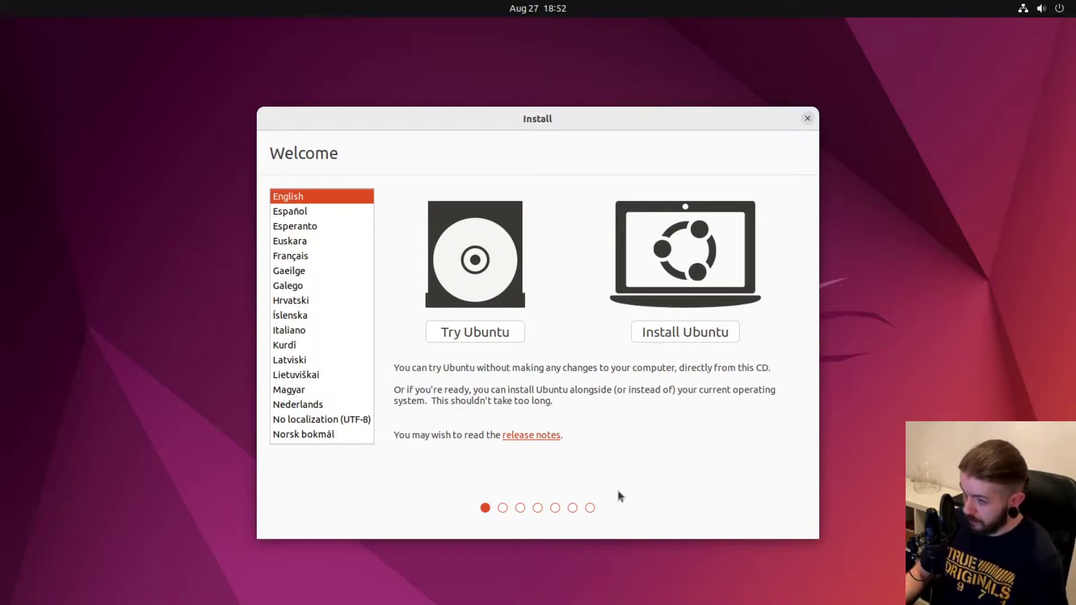
Start the Ubuntu install with the Polish keyboard layout and include third-party software.
left_click(684, 339)
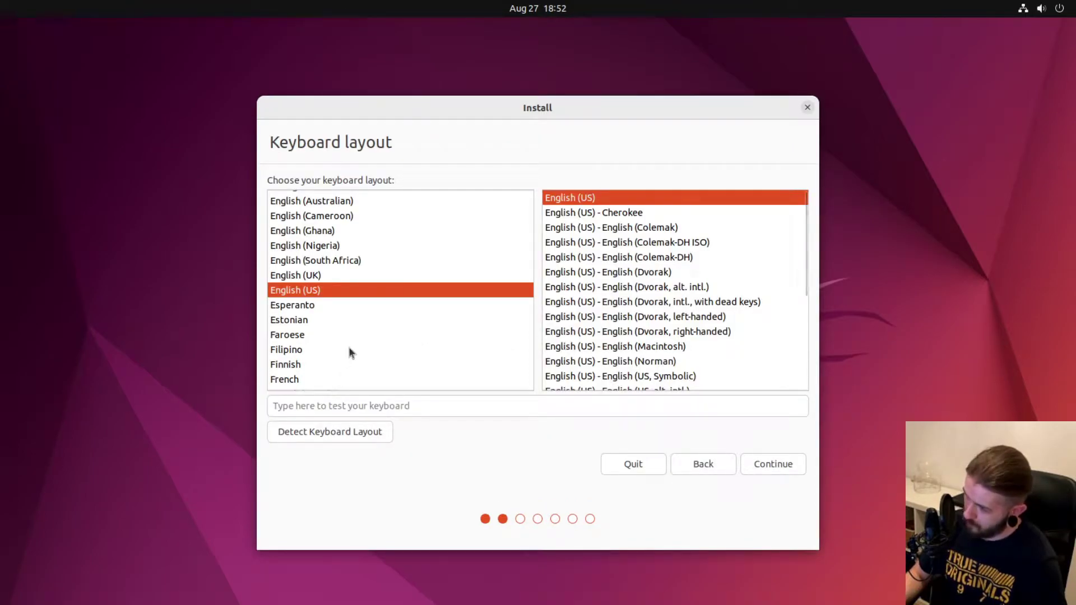
type("pol")
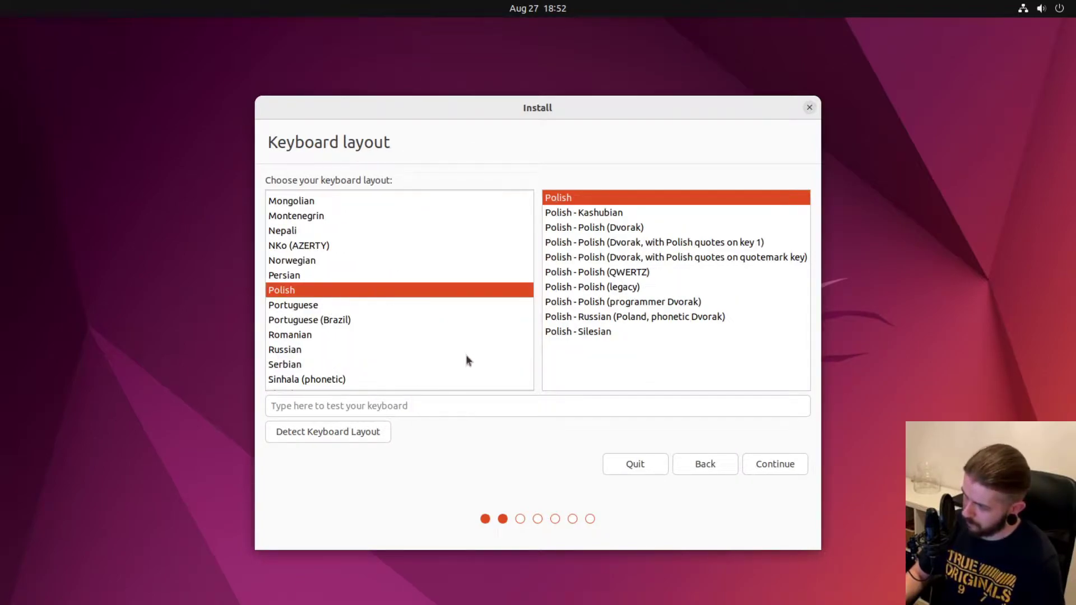
left_click(786, 474)
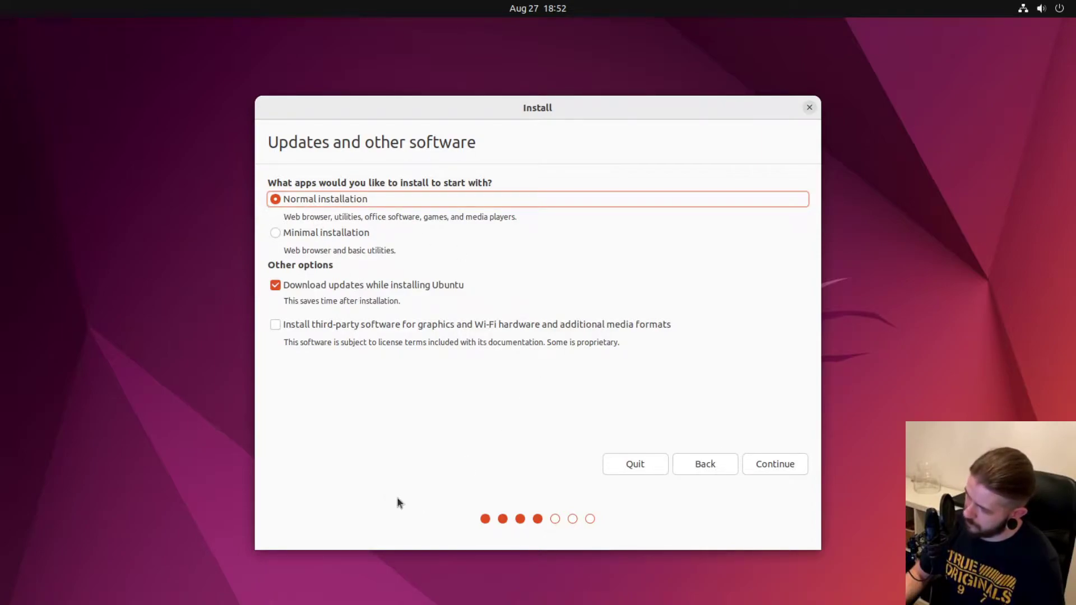
left_click(276, 326)
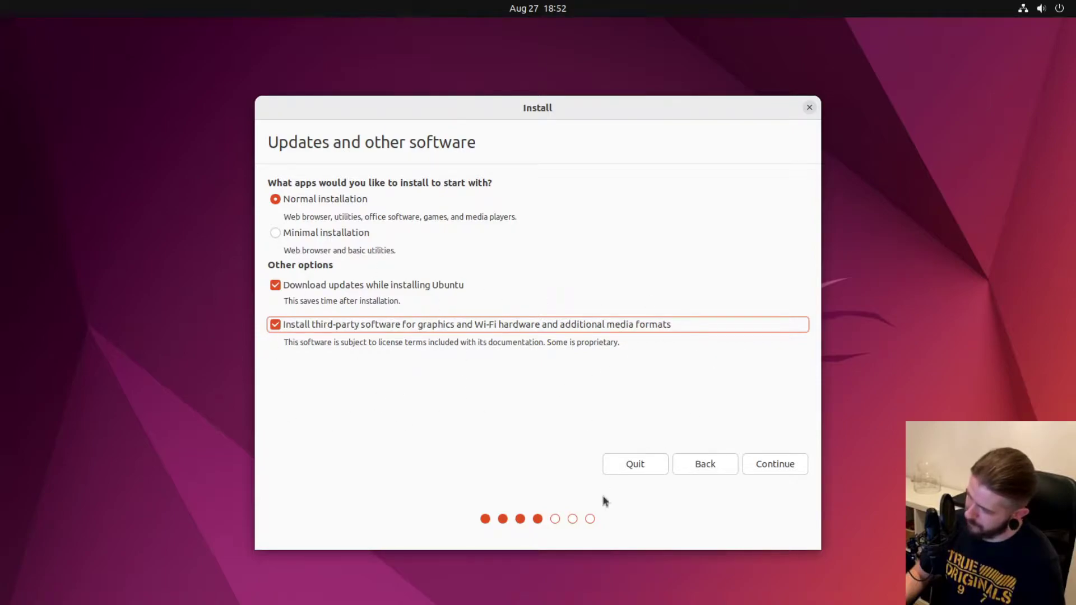
left_click(780, 468)
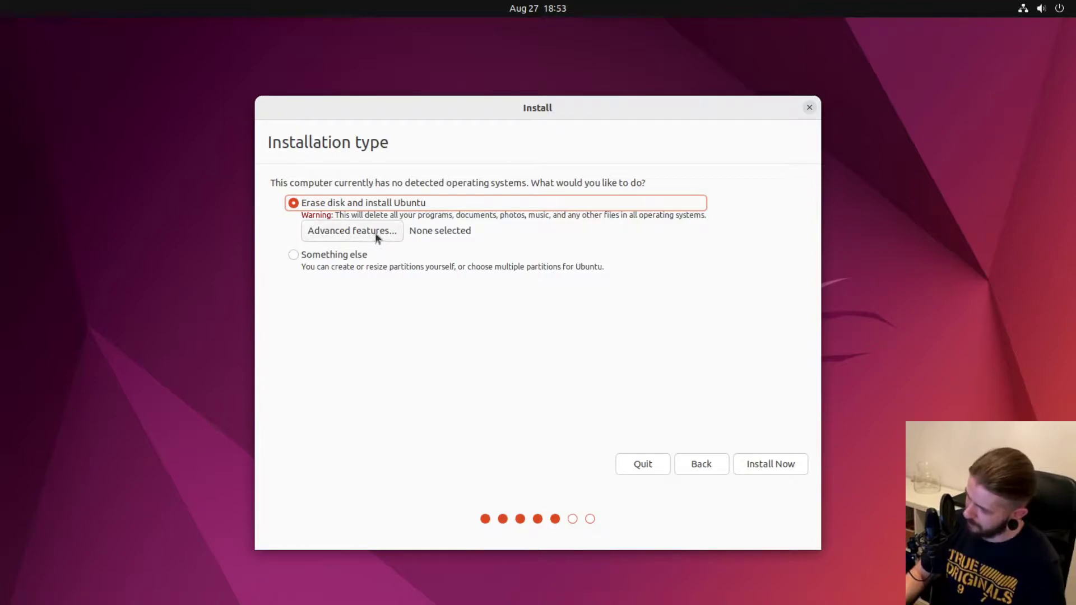
left_click(375, 233)
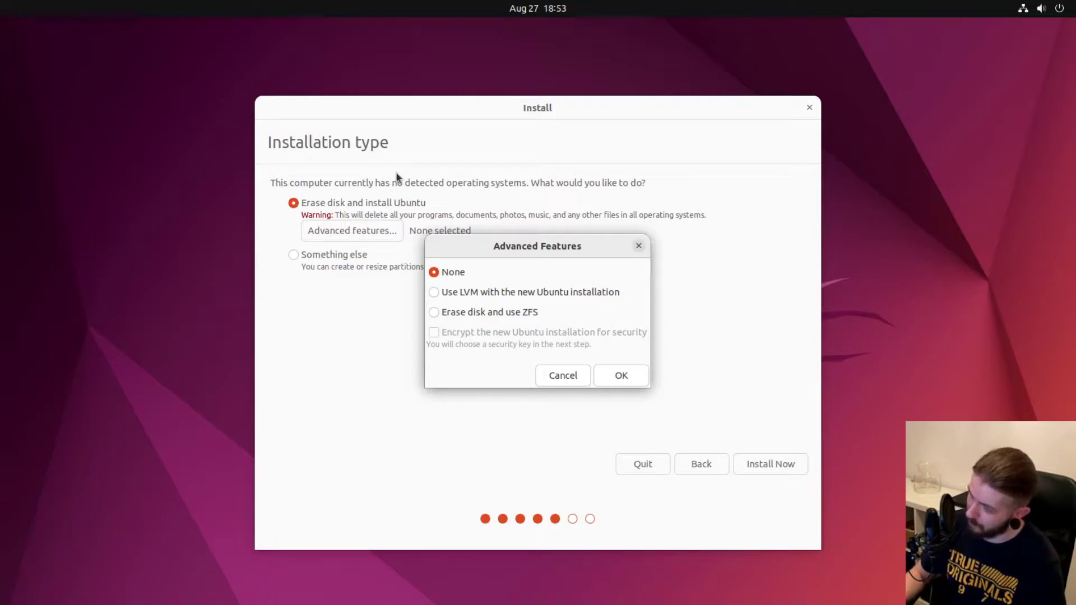
left_click(435, 292)
left_click(436, 312)
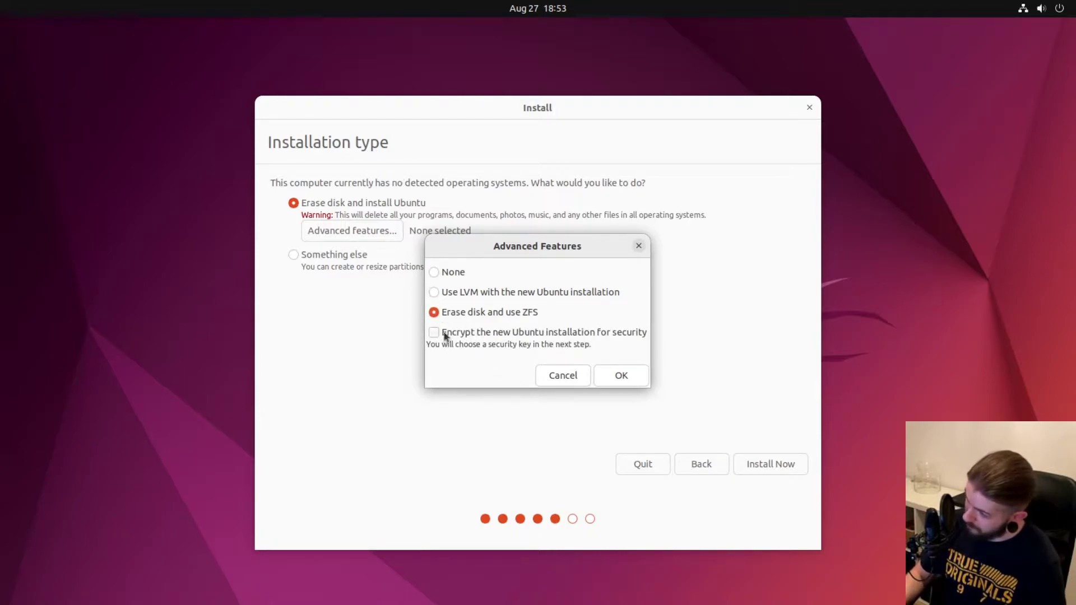
left_click(434, 293)
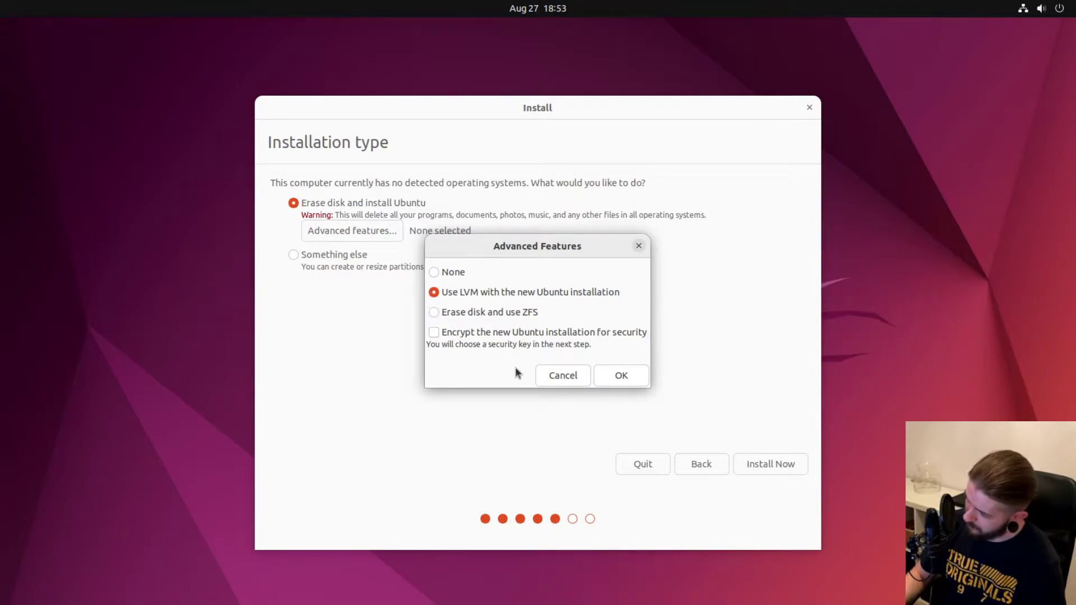
left_click(434, 333)
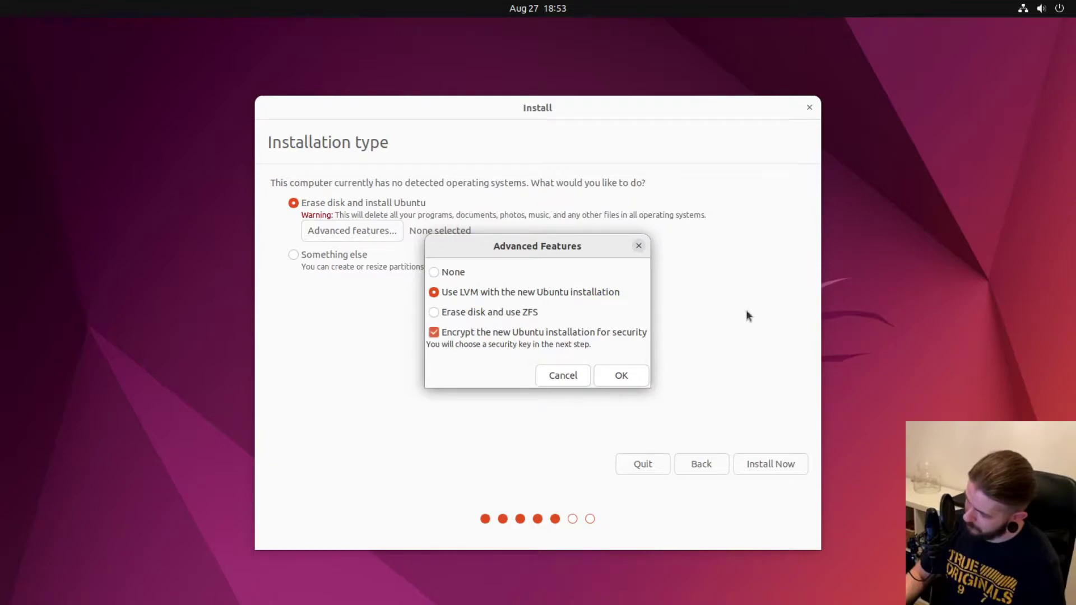
left_click(435, 314)
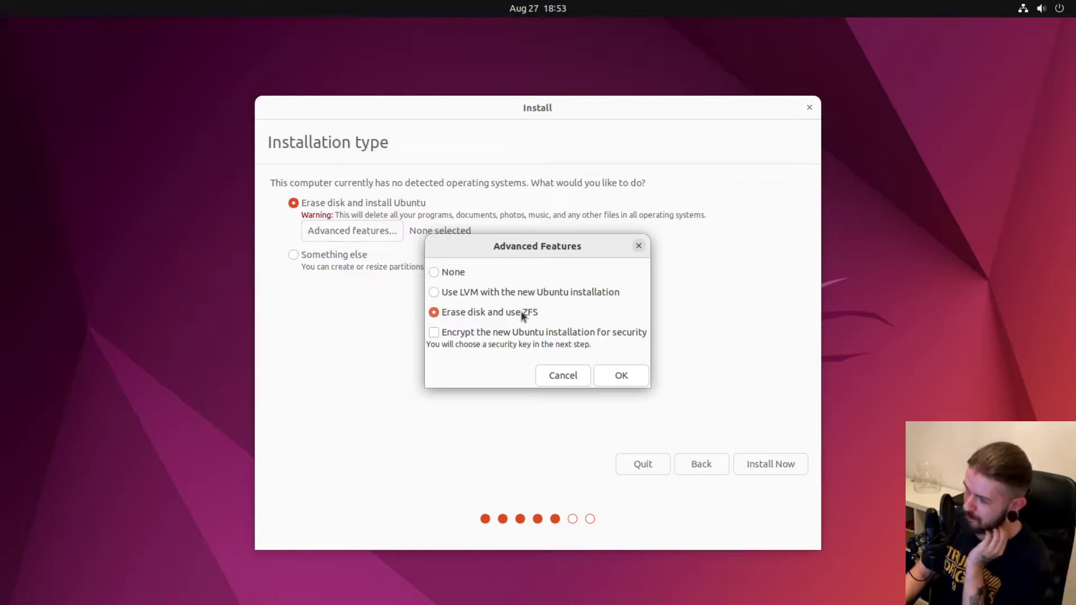
left_click(447, 275)
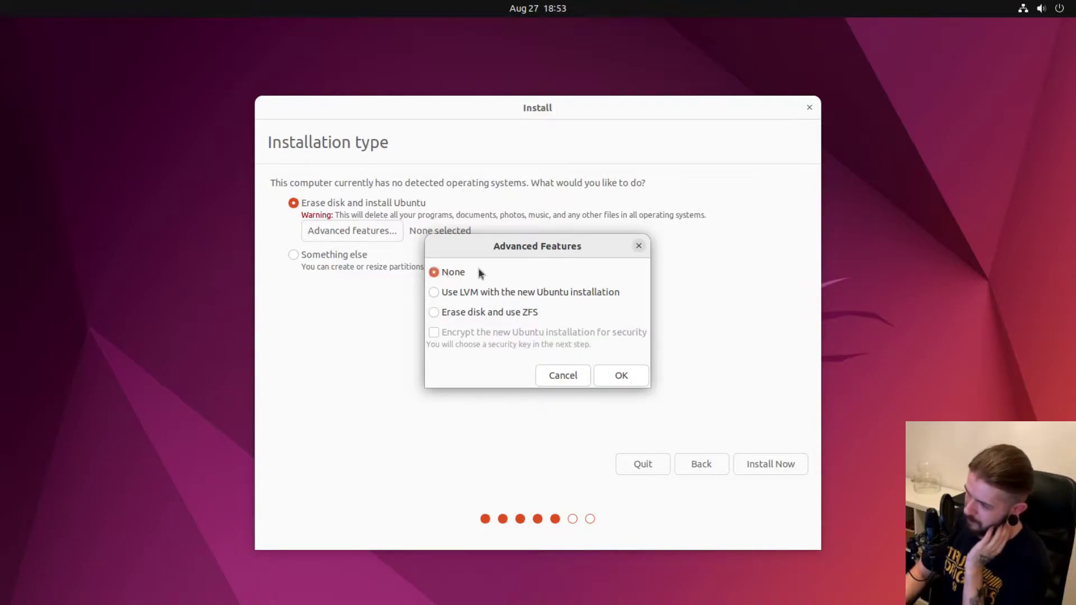
left_click(556, 375)
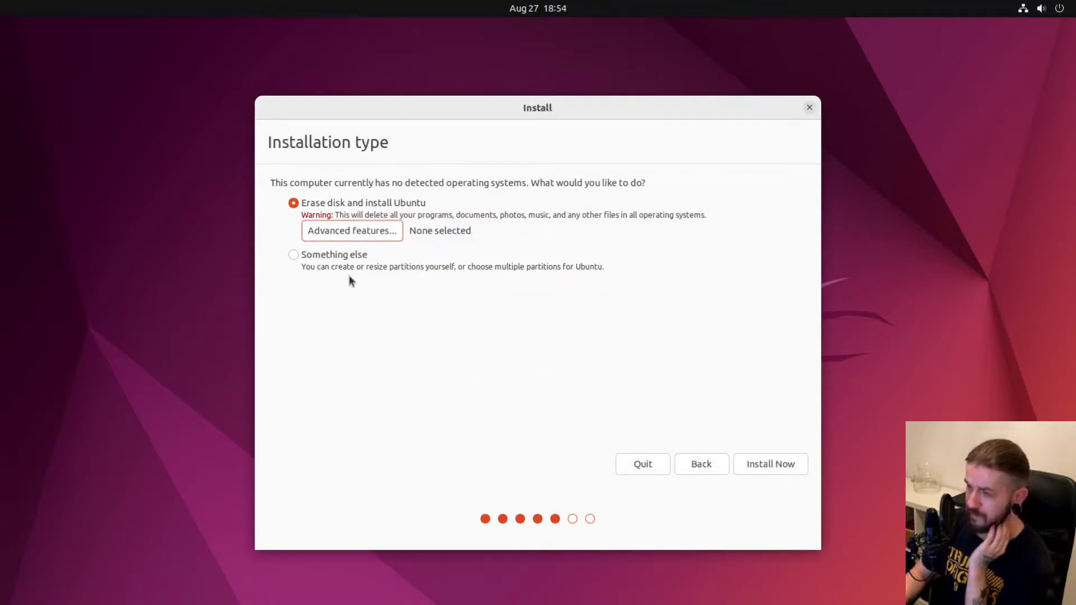
Choose 'Something else' partitioning and wipe /dev/vda with a new empty partition table.
left_click(298, 257)
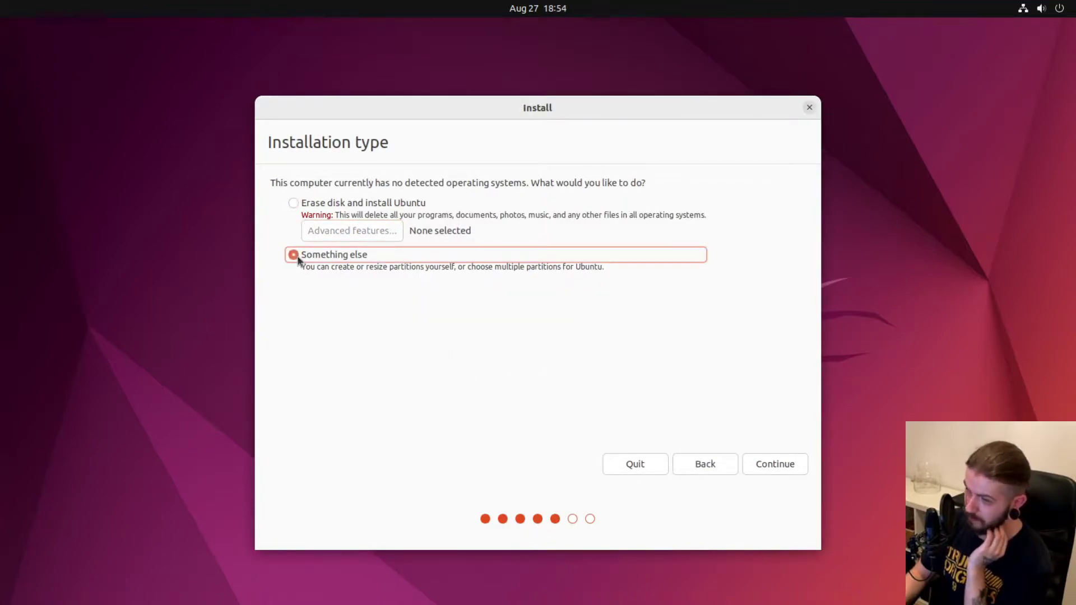
left_click(777, 465)
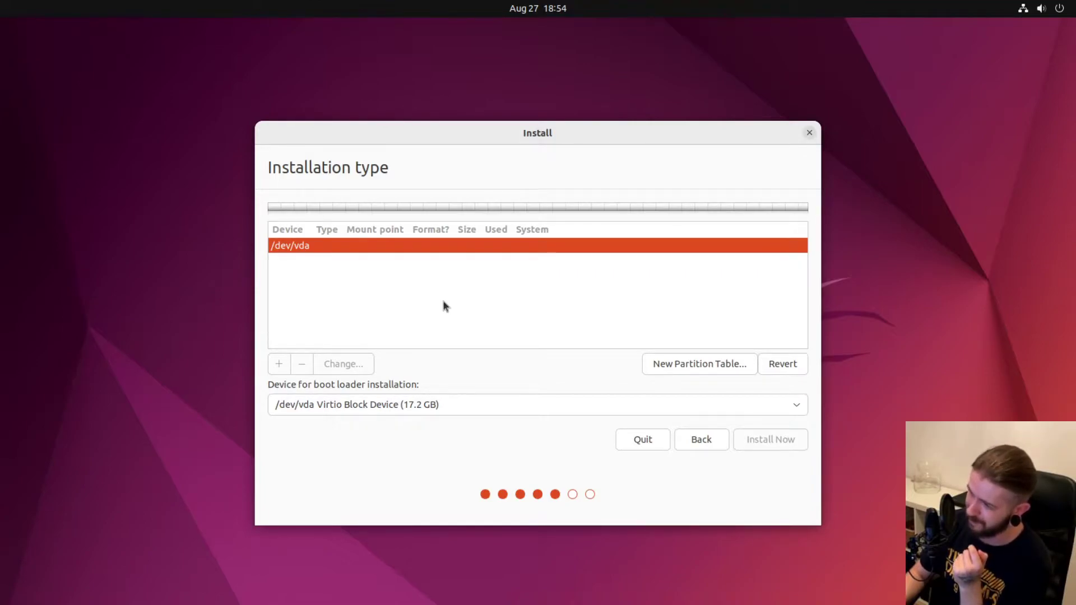
left_click(694, 368)
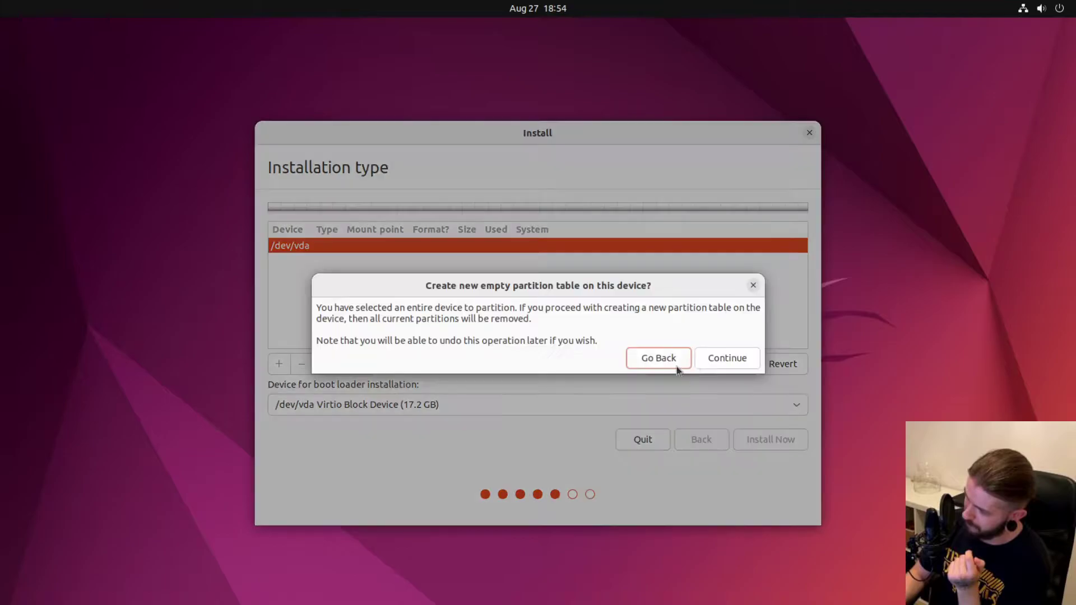
left_click(727, 358)
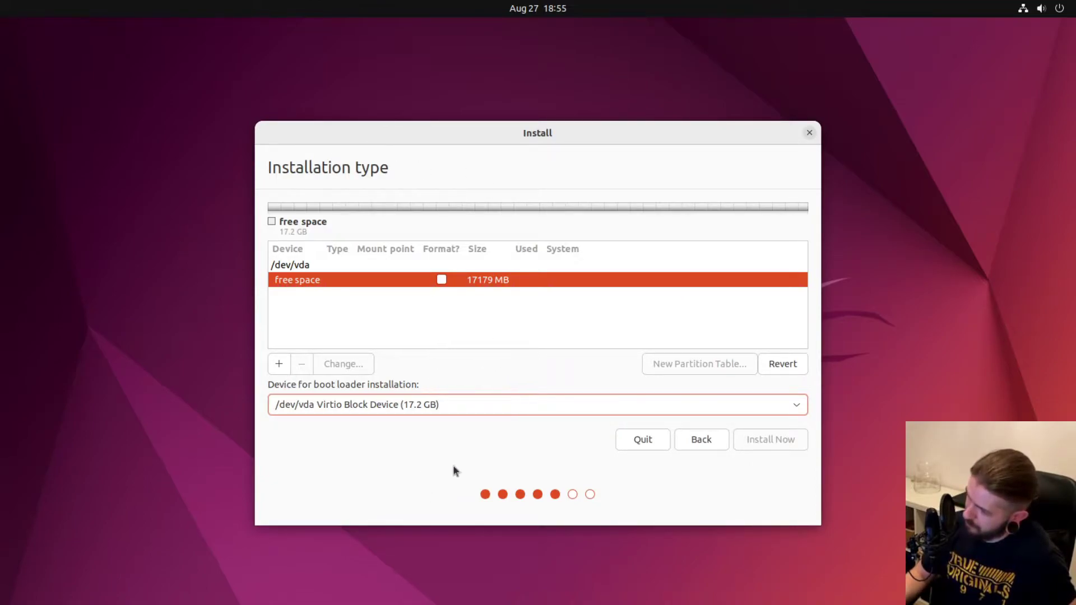
Create a 512 MB EFI System Partition in the free space and select the new /dev/vda1.
left_click(279, 365)
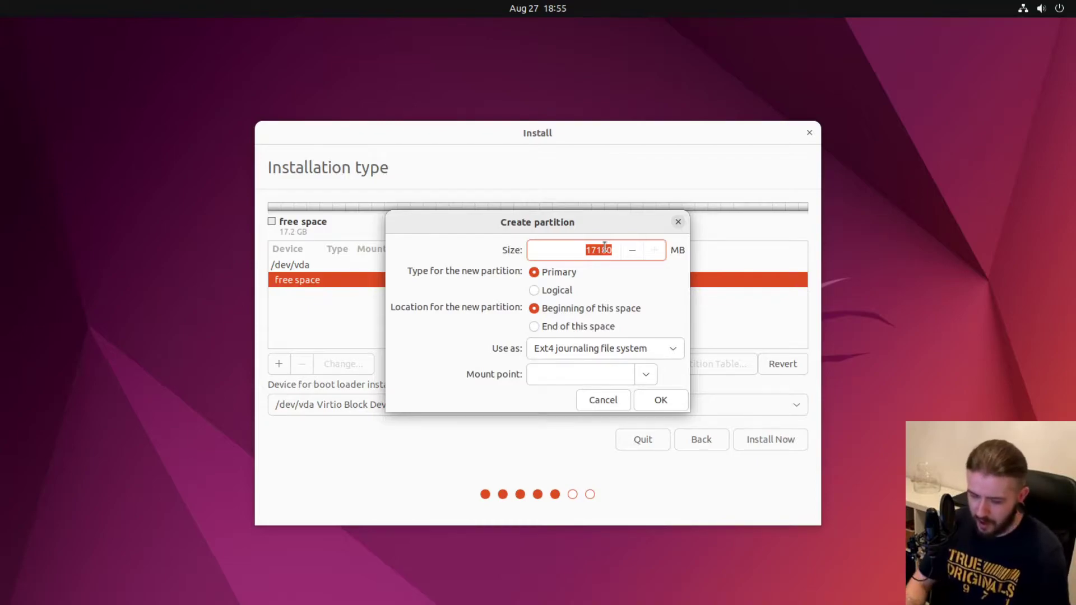
type("512")
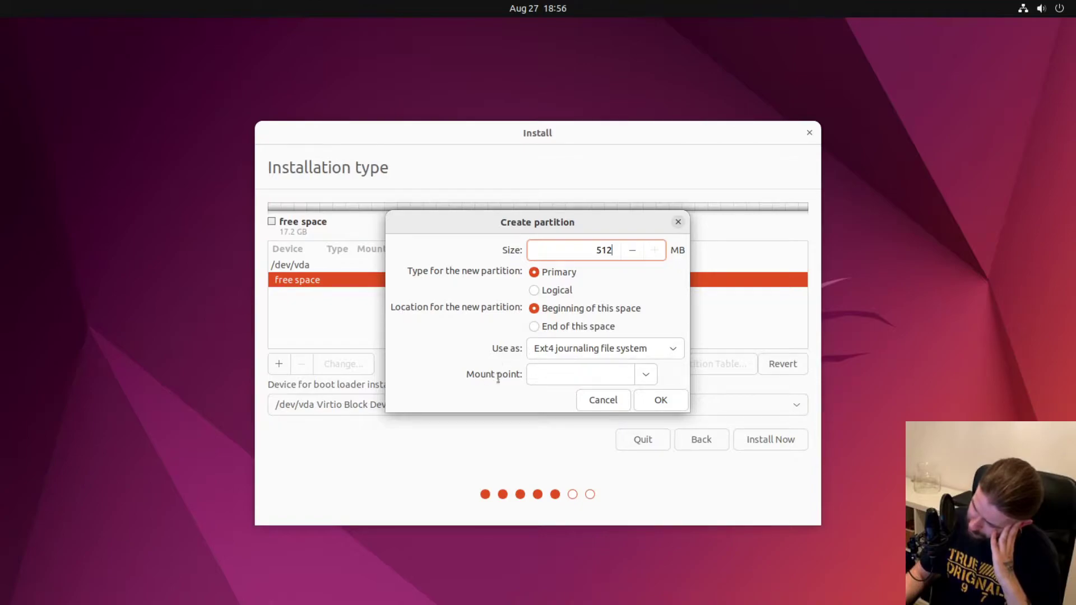
left_click(567, 355)
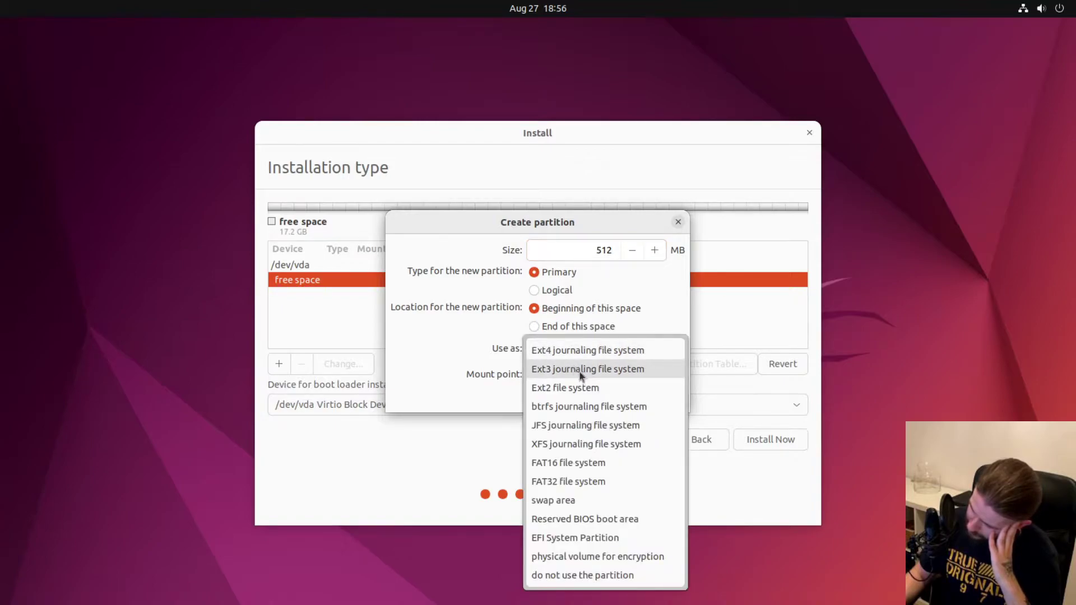
left_click(550, 538)
left_click(663, 375)
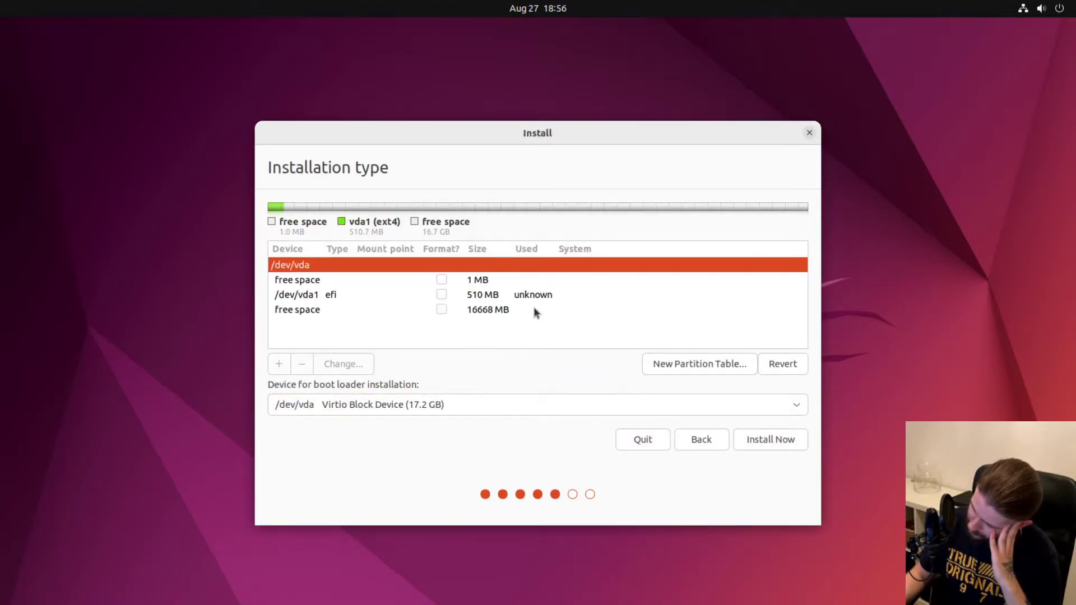
left_click(353, 293)
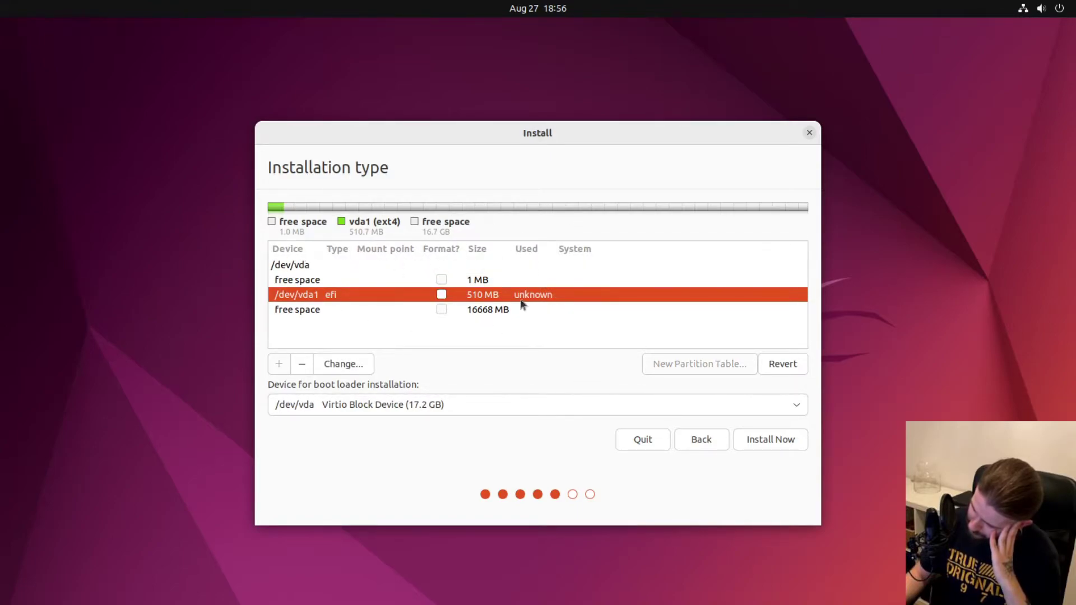
Add a 4096 MB btrfs partition mounted at /boot in the 16668 MB free space.
left_click(312, 311)
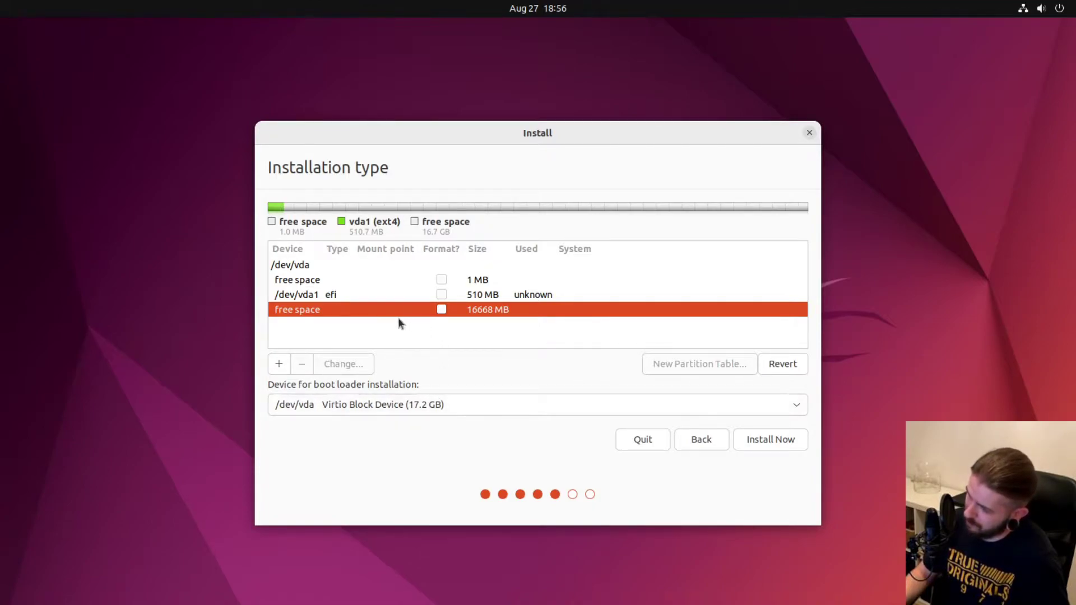
left_click(279, 365)
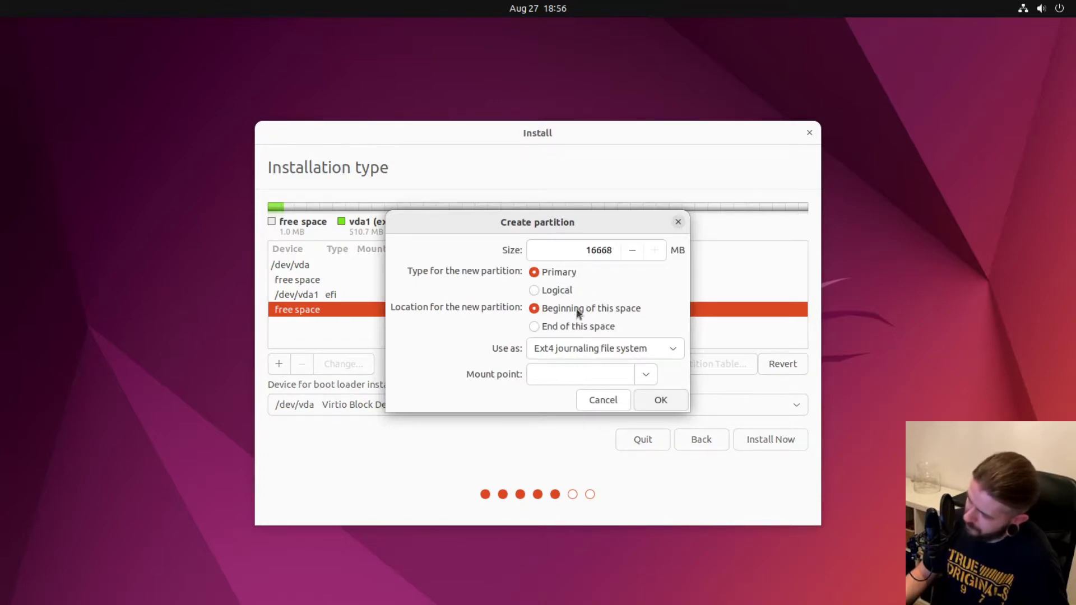
left_click(563, 351)
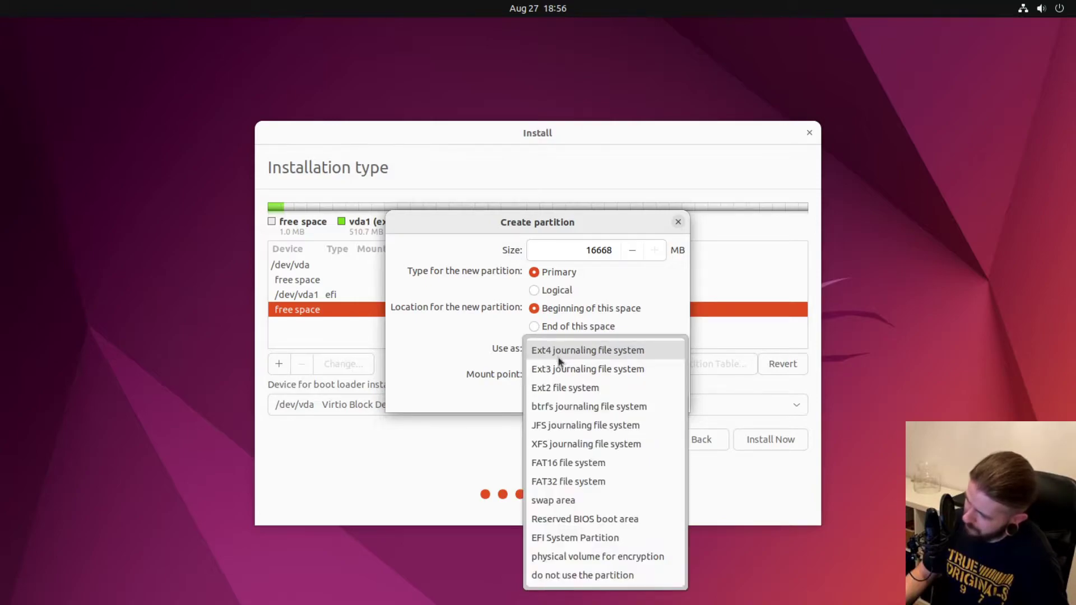
left_click(547, 406)
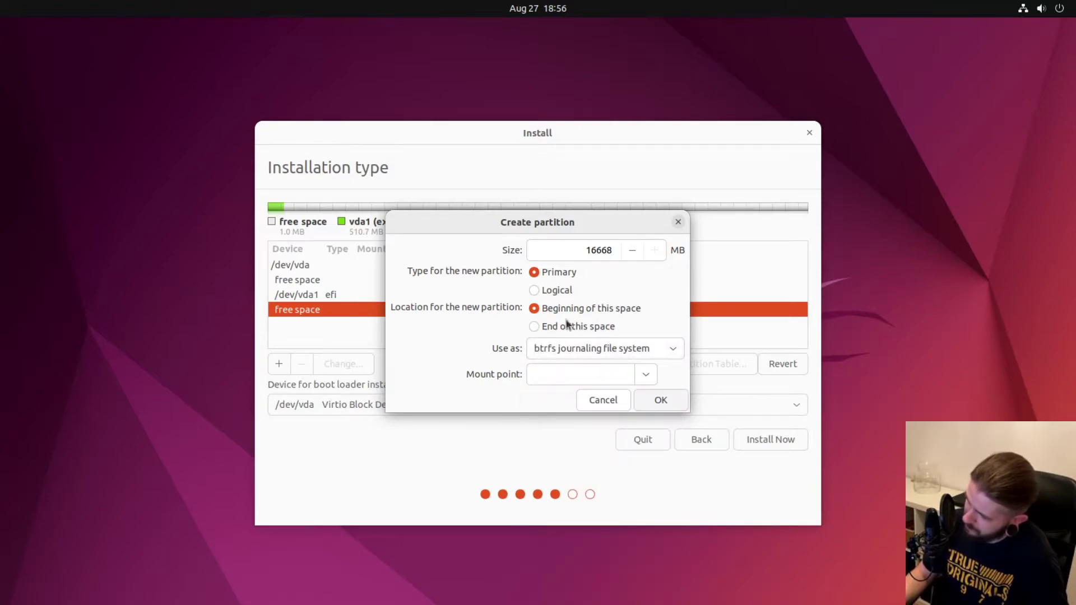
left_click_drag(586, 250, 618, 250)
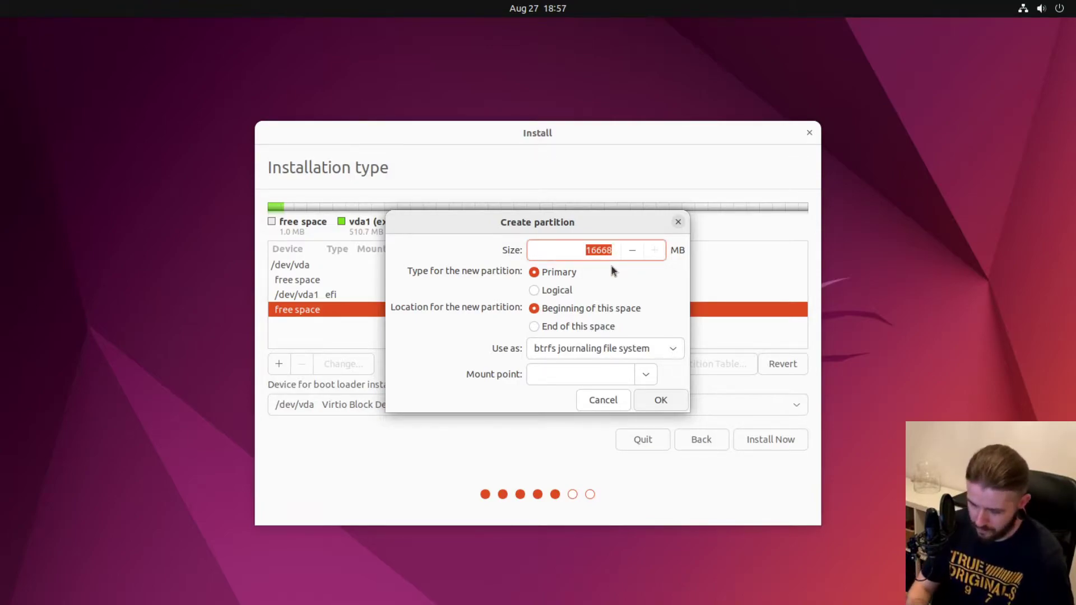
type("4096")
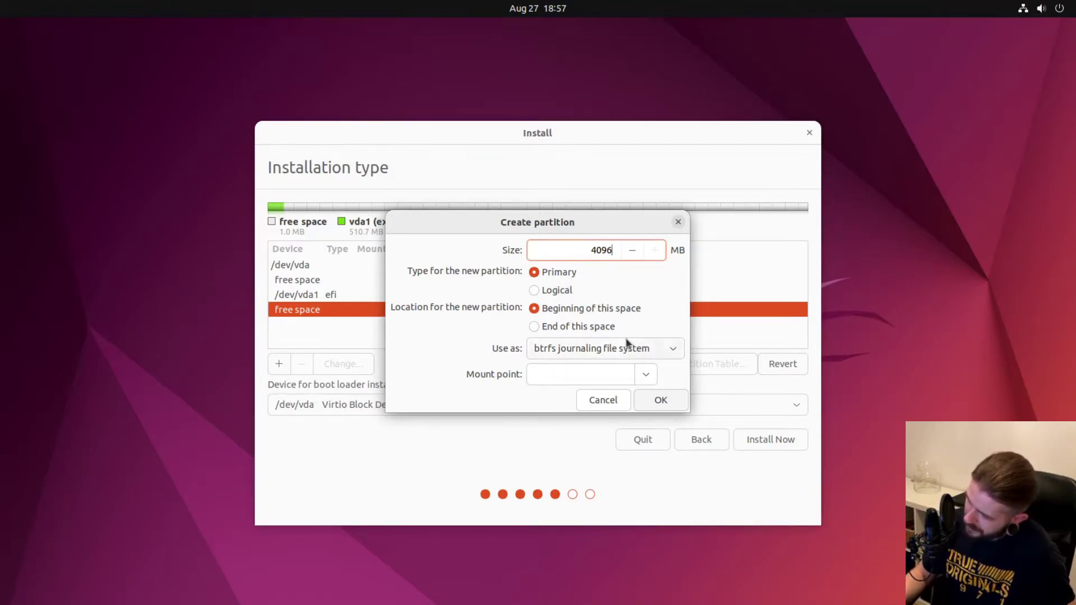
left_click(601, 374)
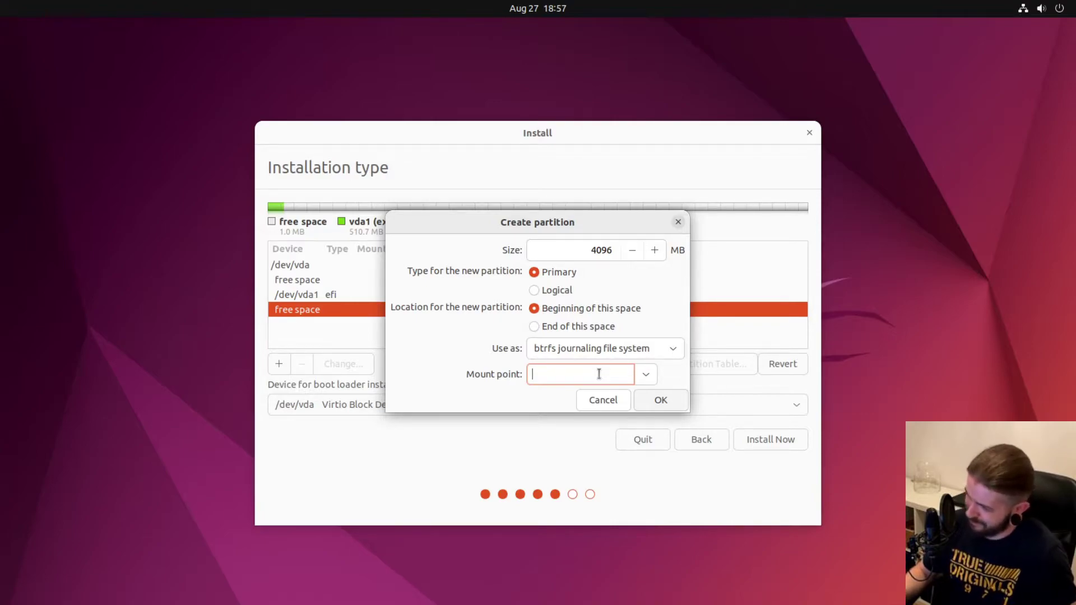
type("/boot")
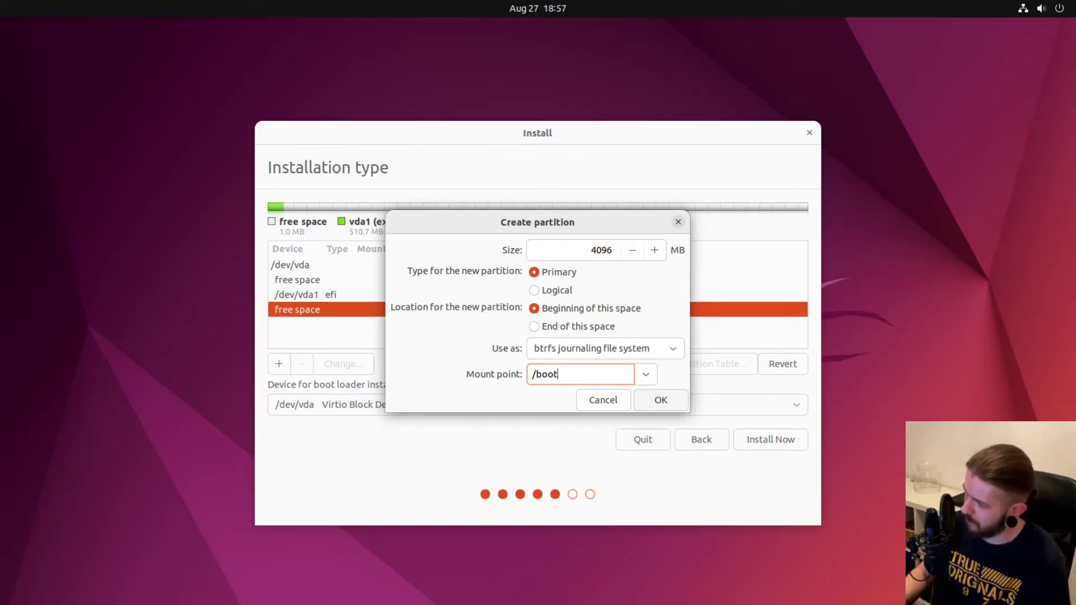
left_click(661, 401)
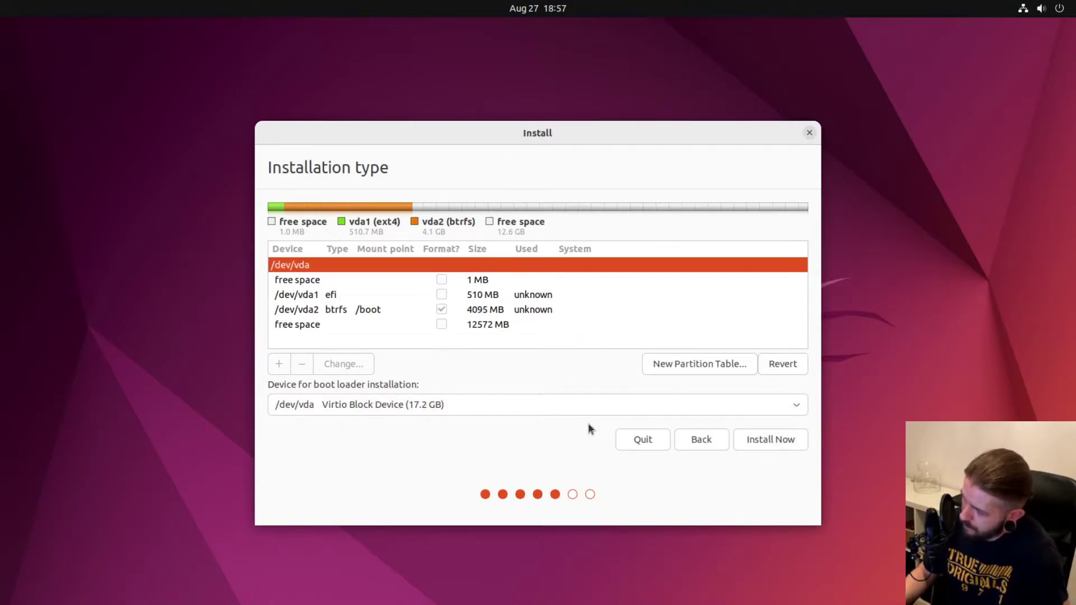
Start a new partition in the remaining 12572 MB free space and open its Use as list.
left_click(300, 328)
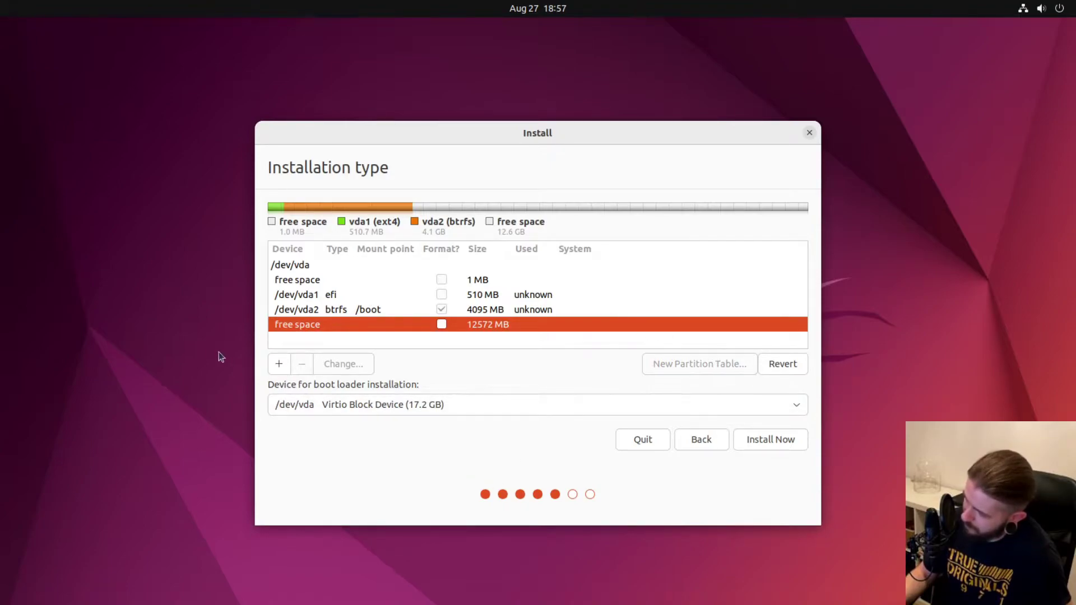
left_click(279, 365)
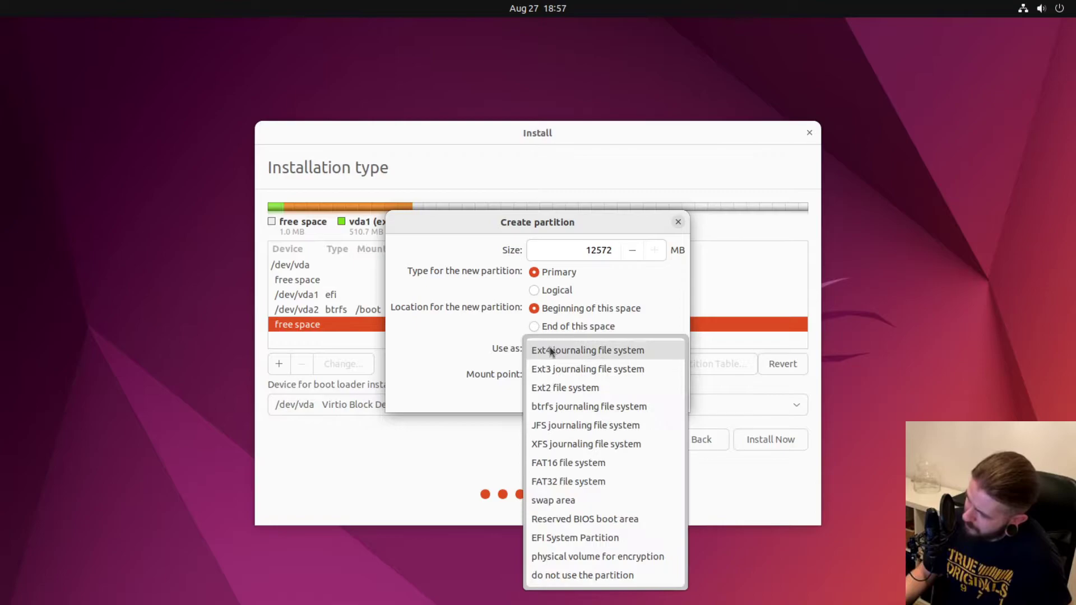
left_click(550, 348)
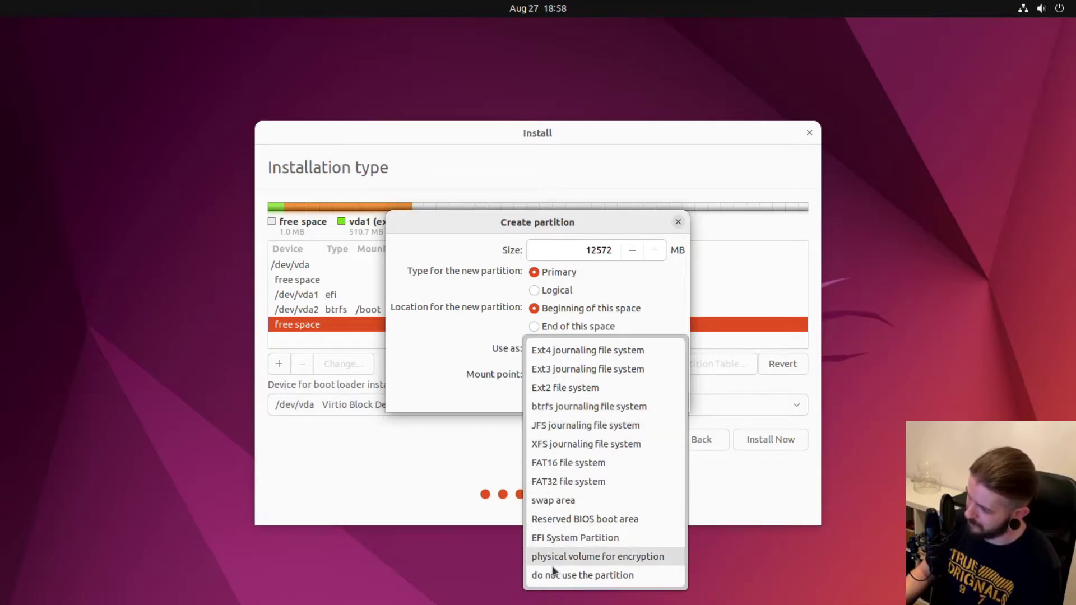
Make it an encrypted physical volume with a confirmed security key and a generated recovery key.
left_click(570, 561)
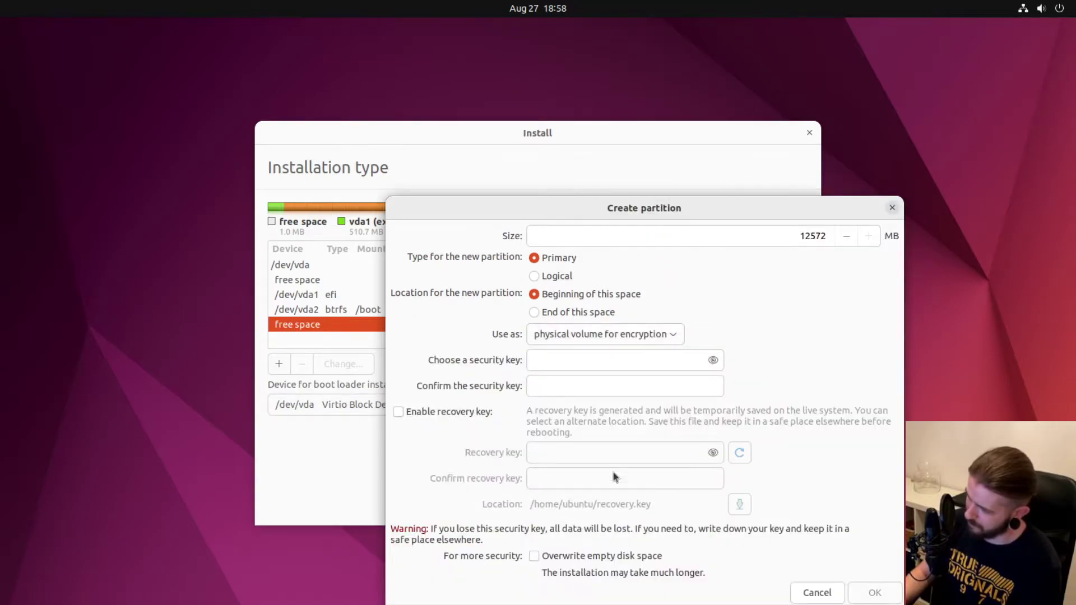
left_click(571, 357)
type("123")
left_click(561, 388)
type("123")
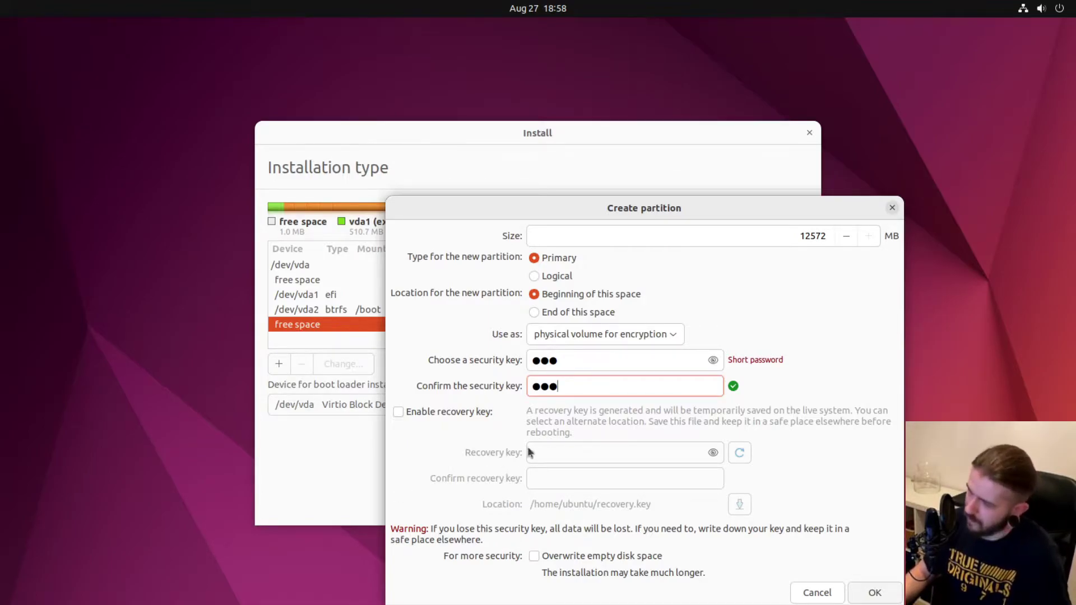
left_click(400, 419)
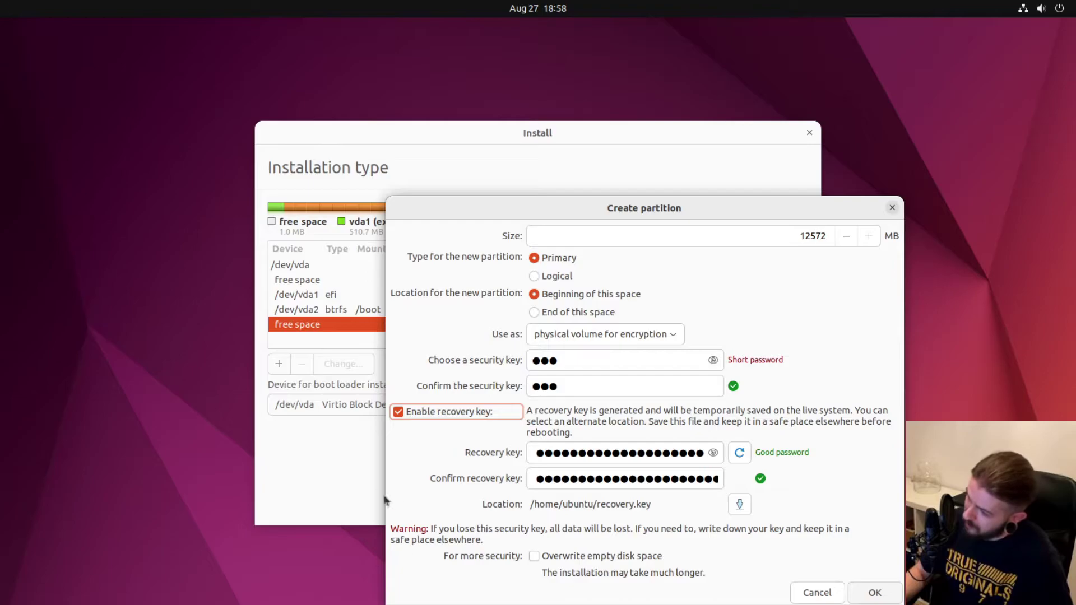
left_click(400, 413)
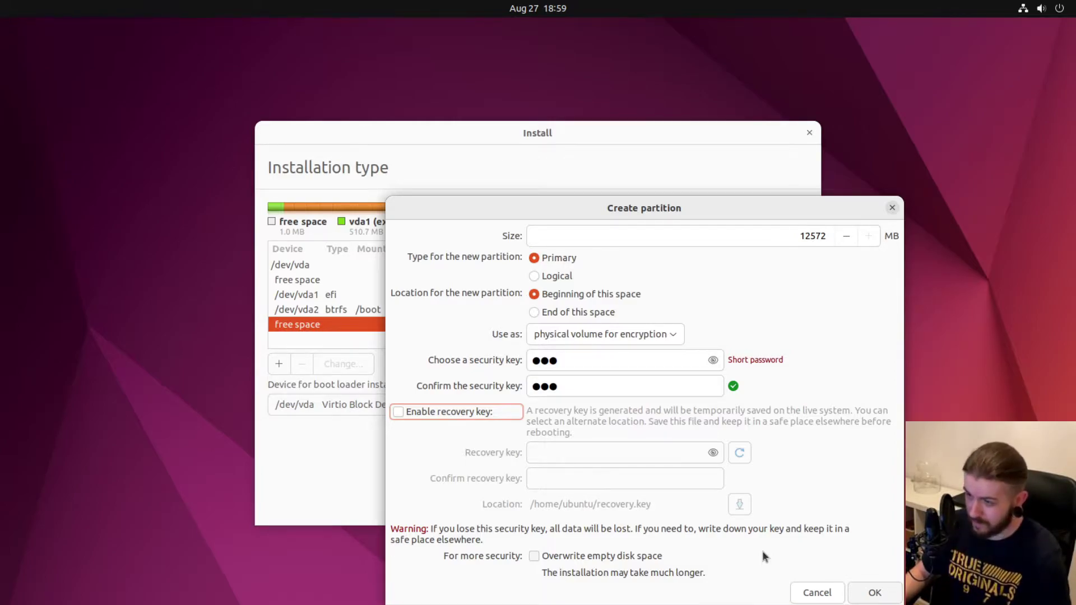
left_click(397, 414)
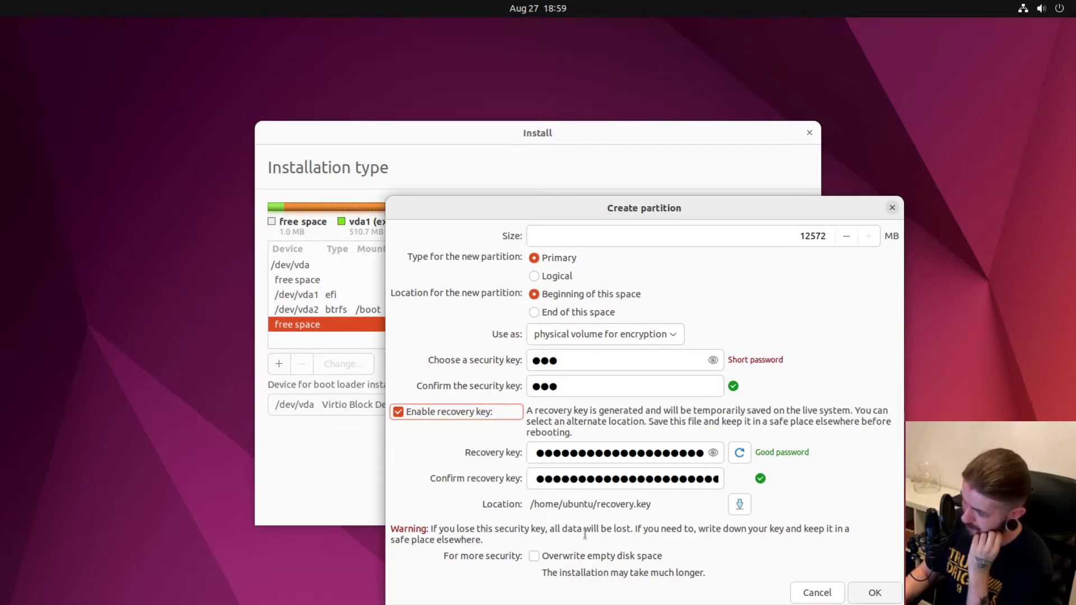
left_click(875, 595)
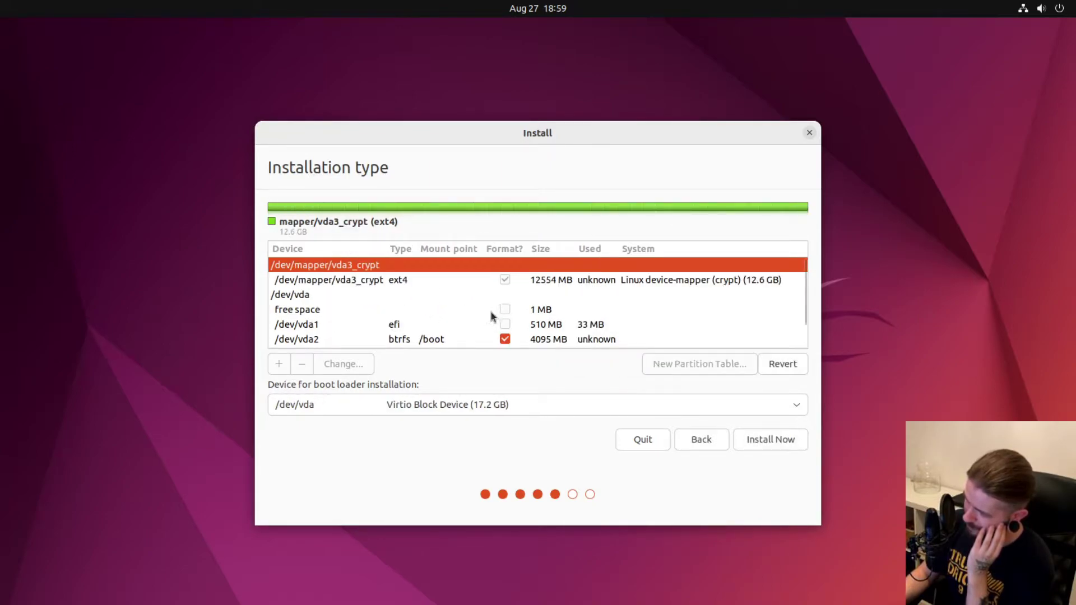
Select the 12554 MB ext4 volume on /dev/mapper/vda3_crypt.
left_click(342, 284)
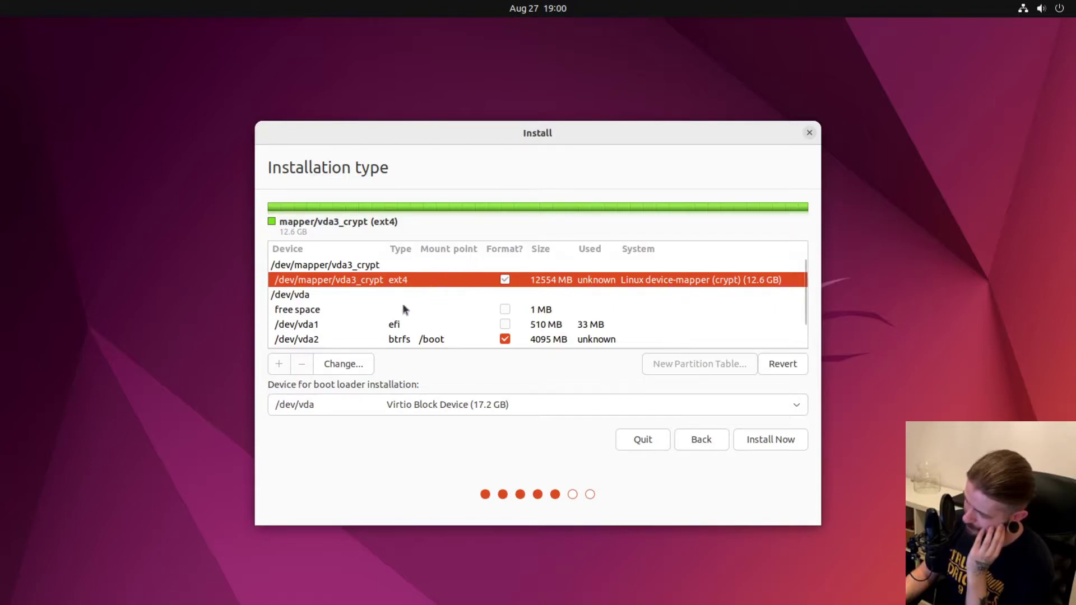
Change the vda3_crypt volume to a btrfs filesystem mounted at /.
left_click(344, 366)
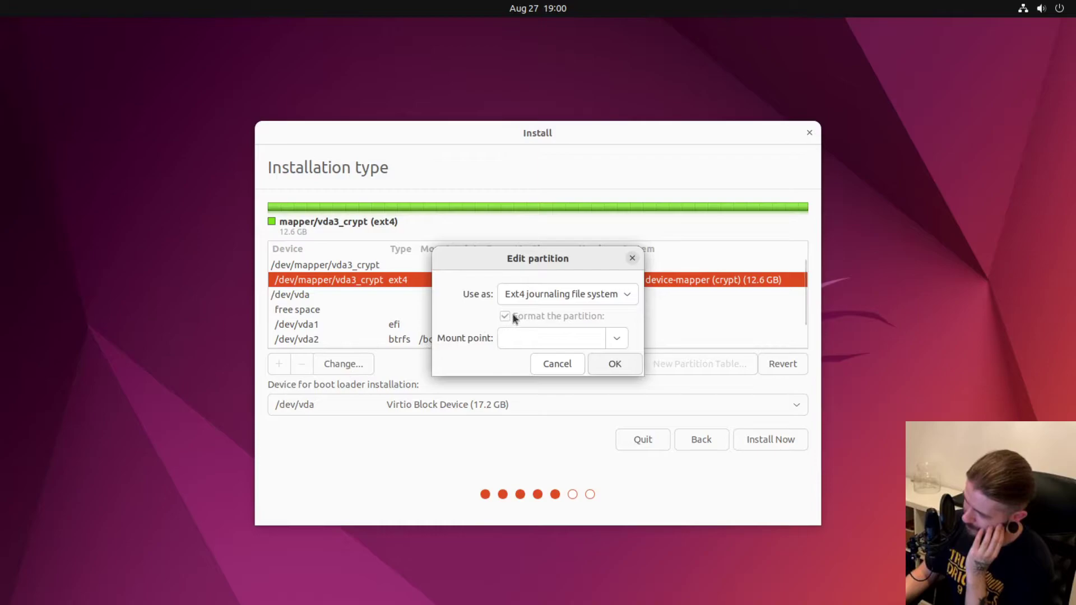
left_click(533, 295)
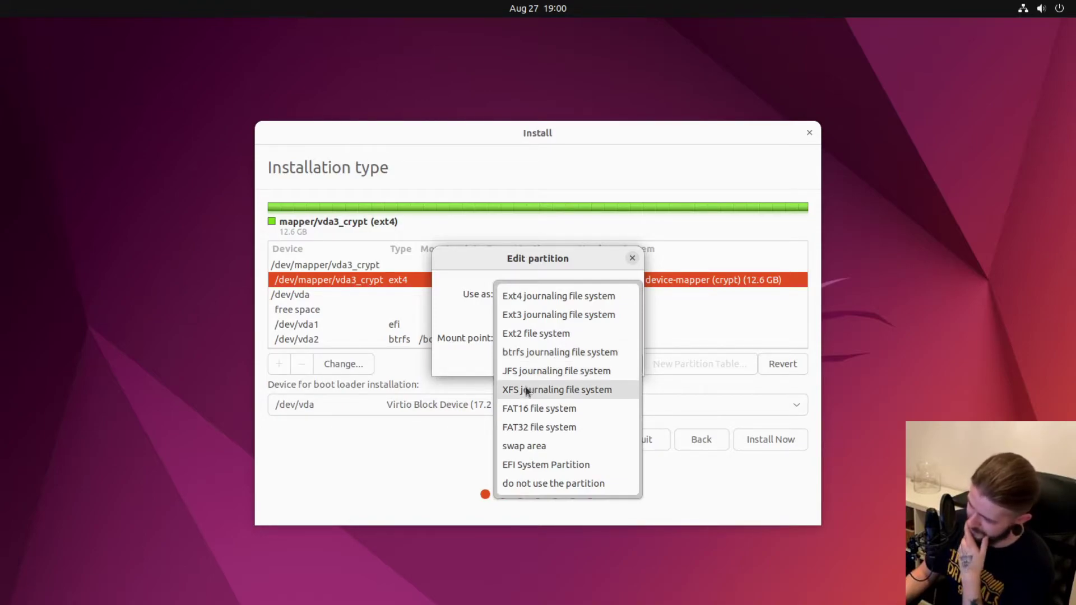
left_click(552, 352)
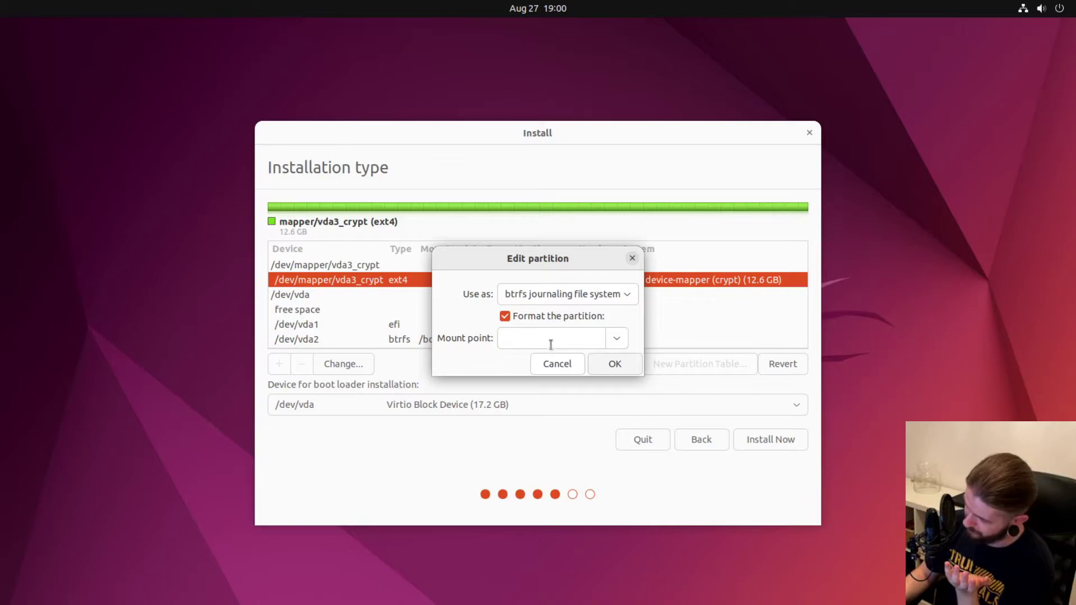
left_click(552, 344)
type("/")
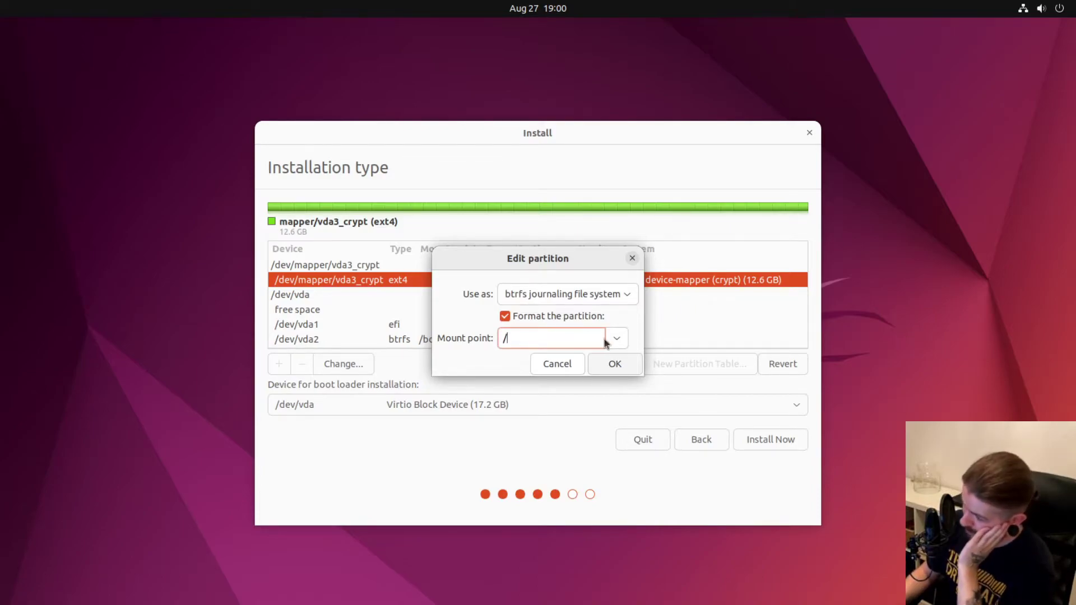
left_click(605, 367)
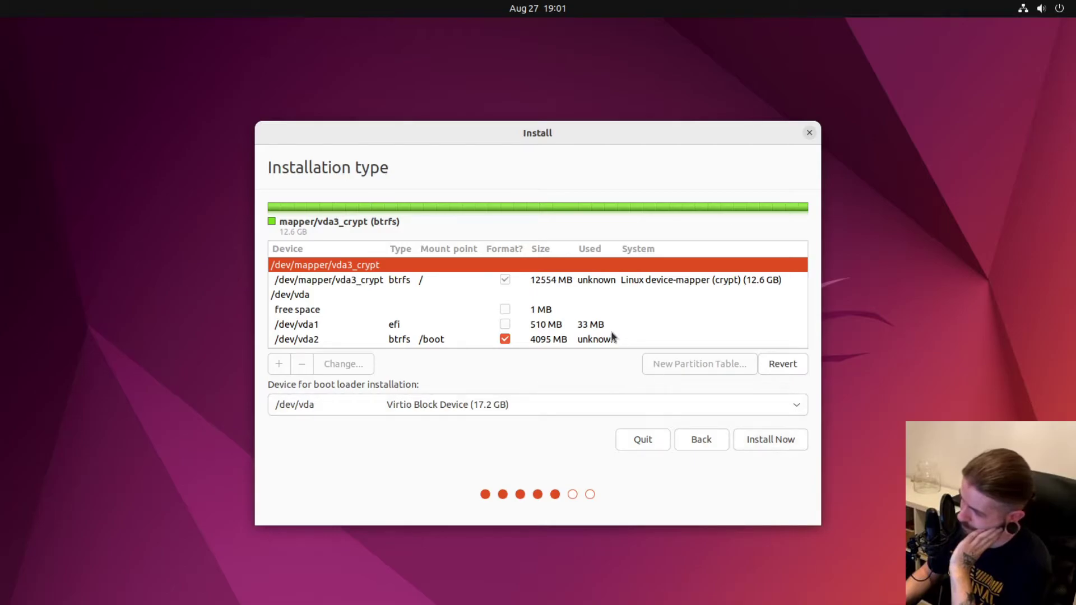
Install Now, confirm writing the partition changes to disk, and keep Warsaw as the time zone.
scroll(427, 298, "down", 1)
scroll(428, 298, "up", 1)
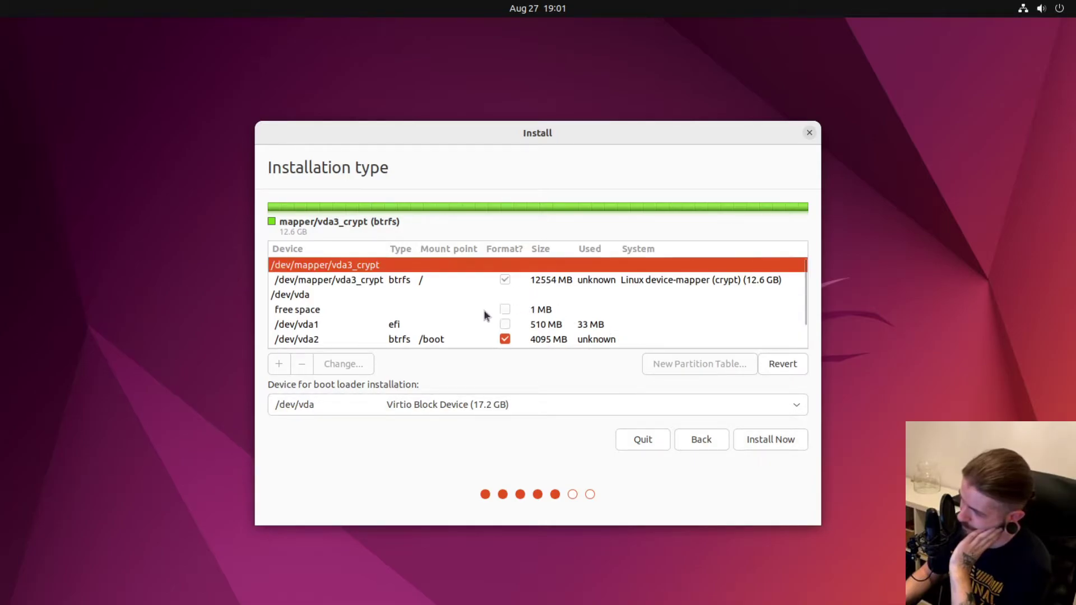
left_click(785, 442)
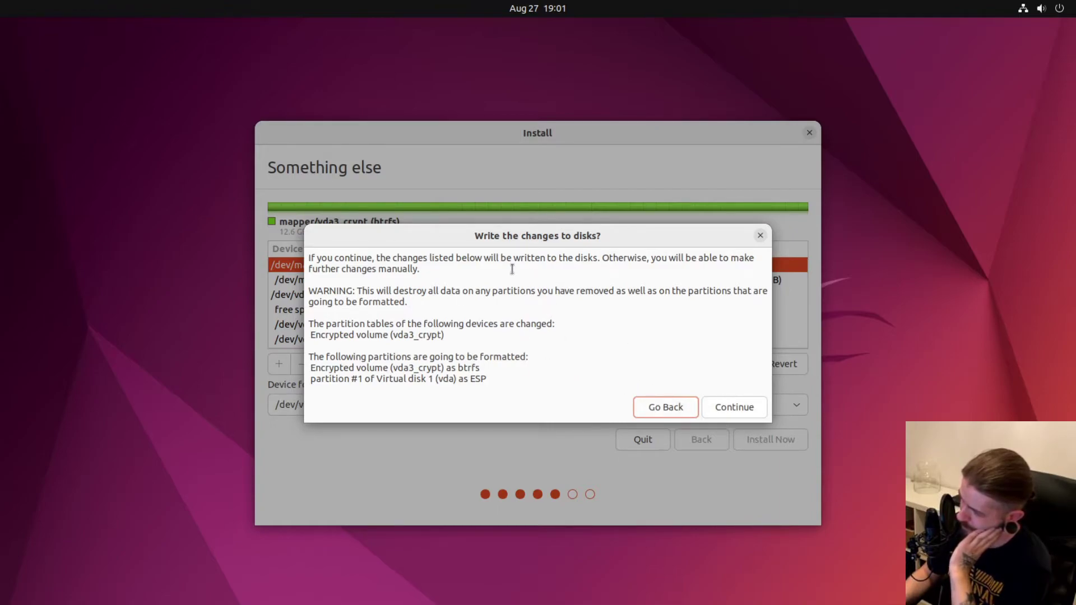
left_click(733, 411)
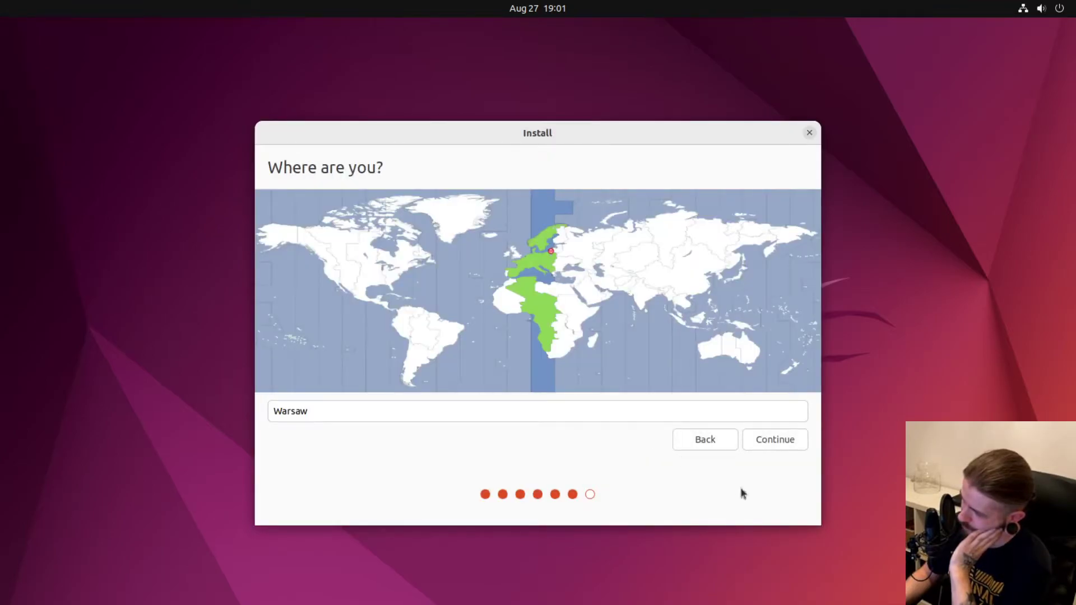
left_click(782, 445)
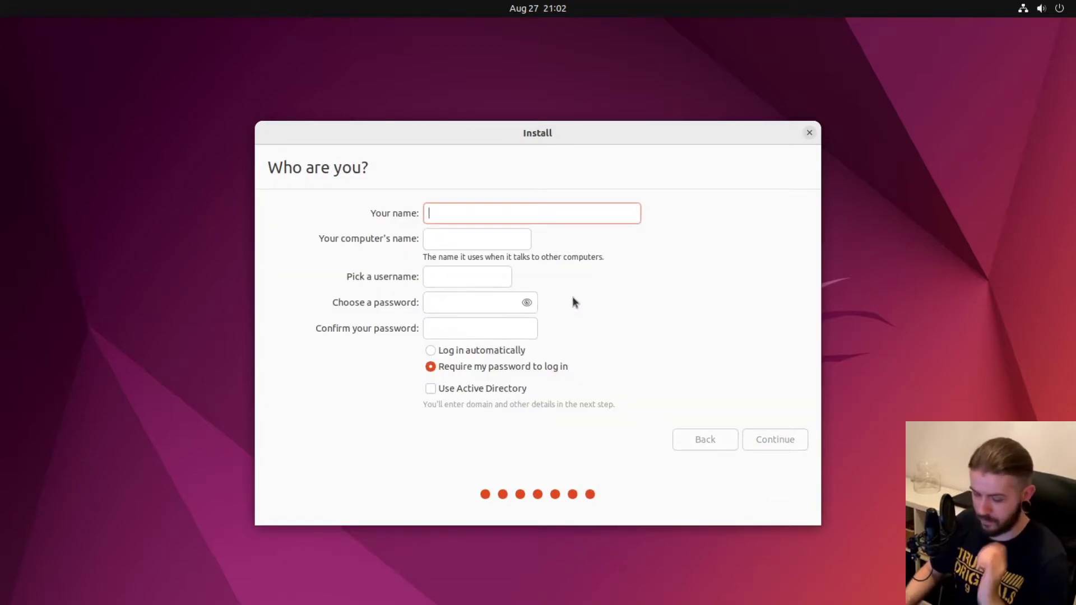
Enter the user's name, computer name uvmuntu, and a confirmed password, then begin installing.
type("lanius")
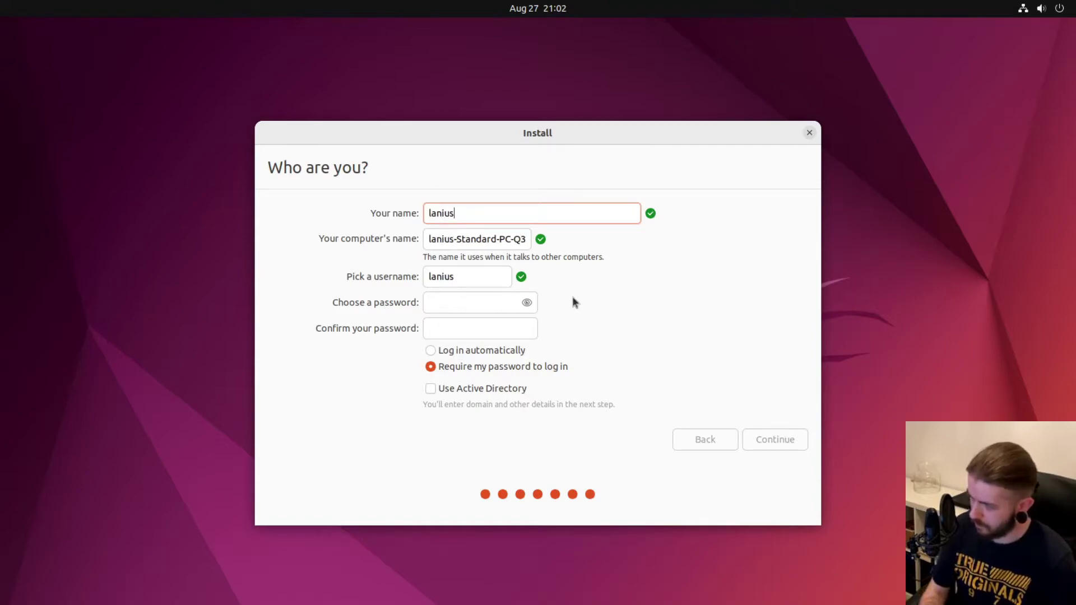
triple_click(487, 235)
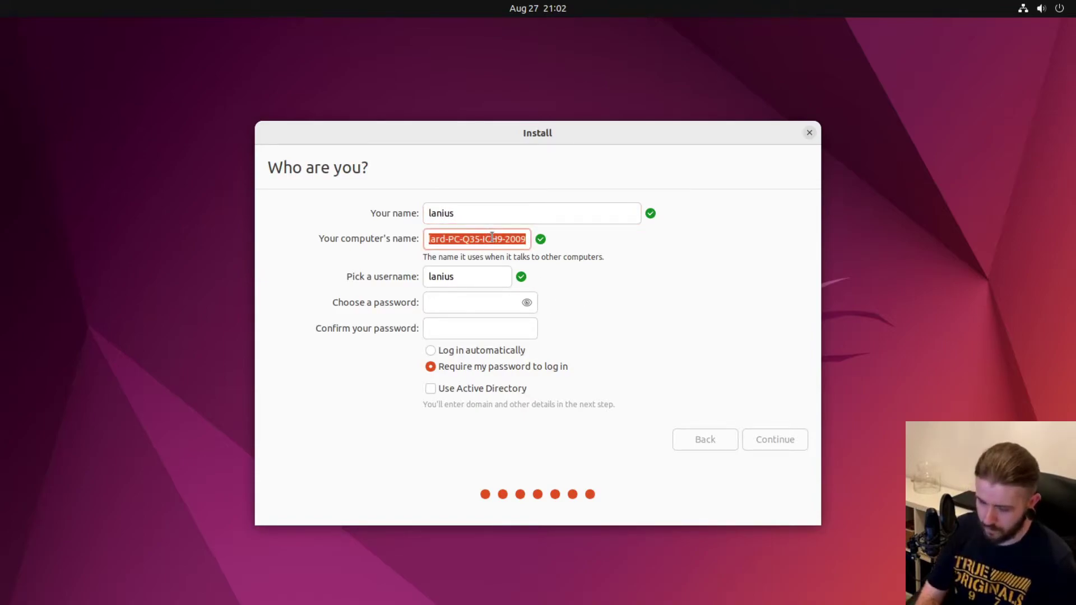
type("uvmuntu")
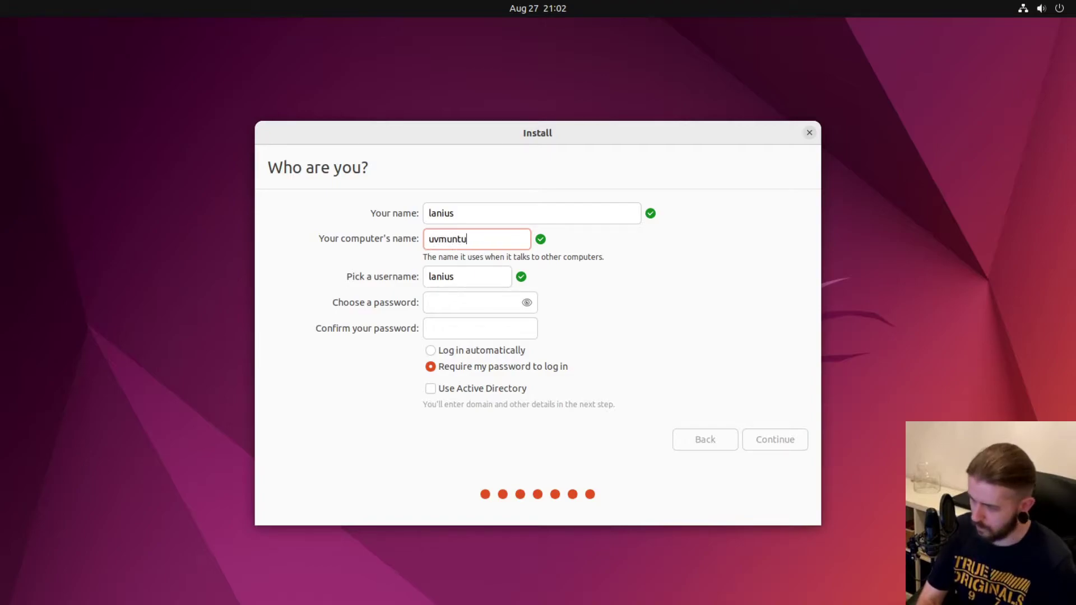
left_click(453, 300)
type("***")
key("Tab")
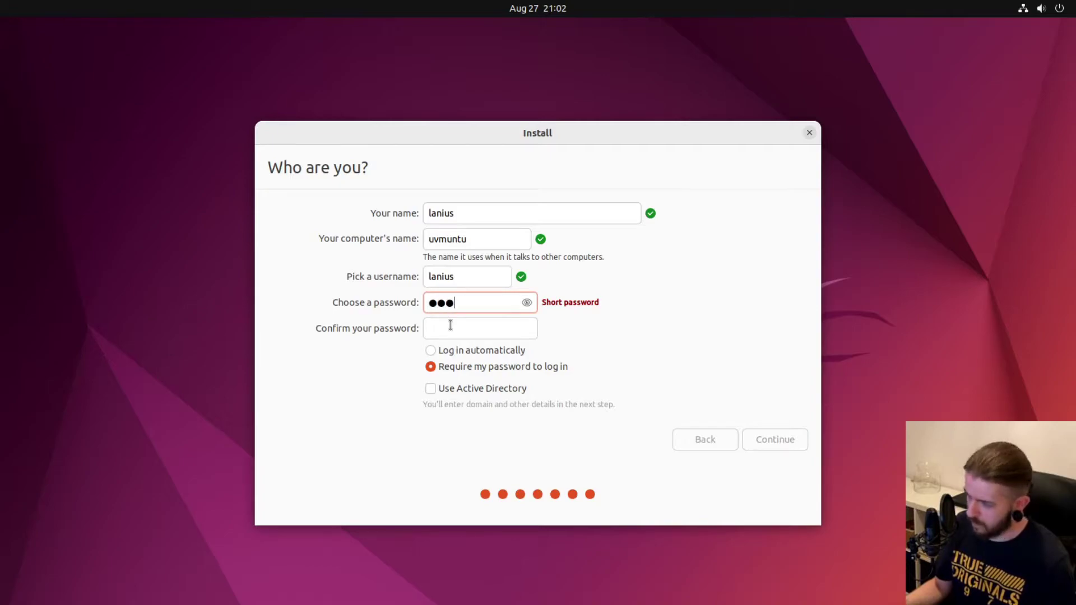
type("***")
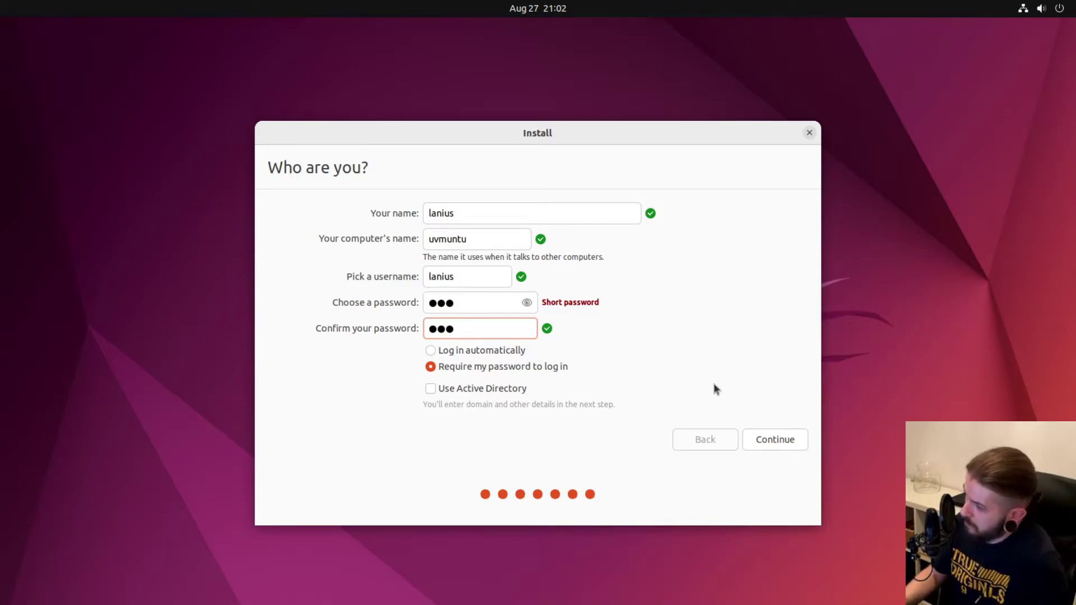
left_click(766, 440)
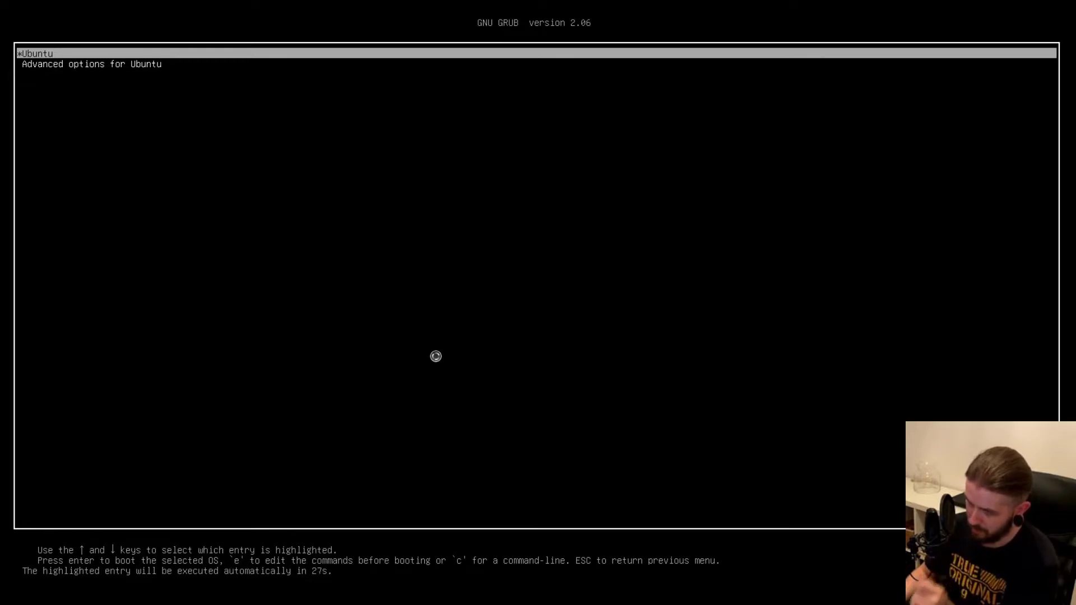
Skip the boot countdown and enter the disk passphrase to unlock vda3_crypt.
key("Return")
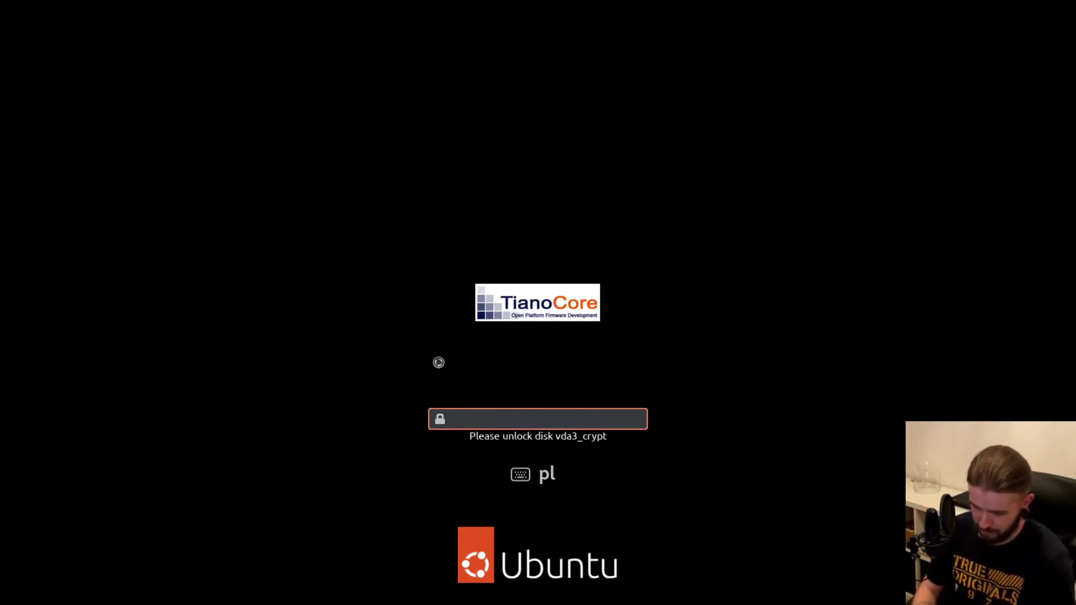
type("***")
key("Return")
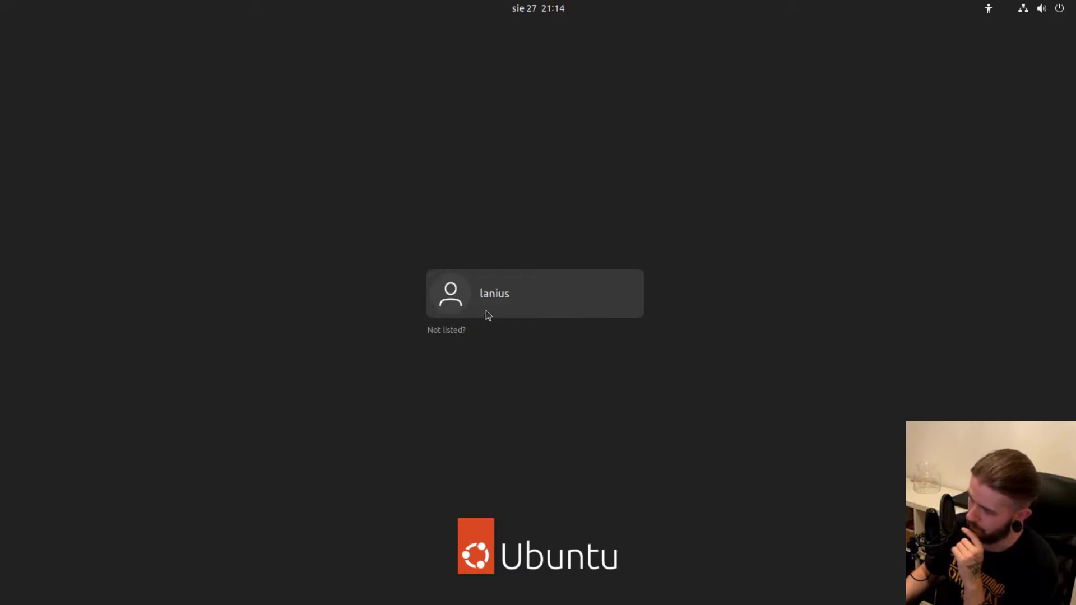
Log in and finish Initial Setup, skipping online accounts and Livepatch and not sending system info.
left_click(497, 301)
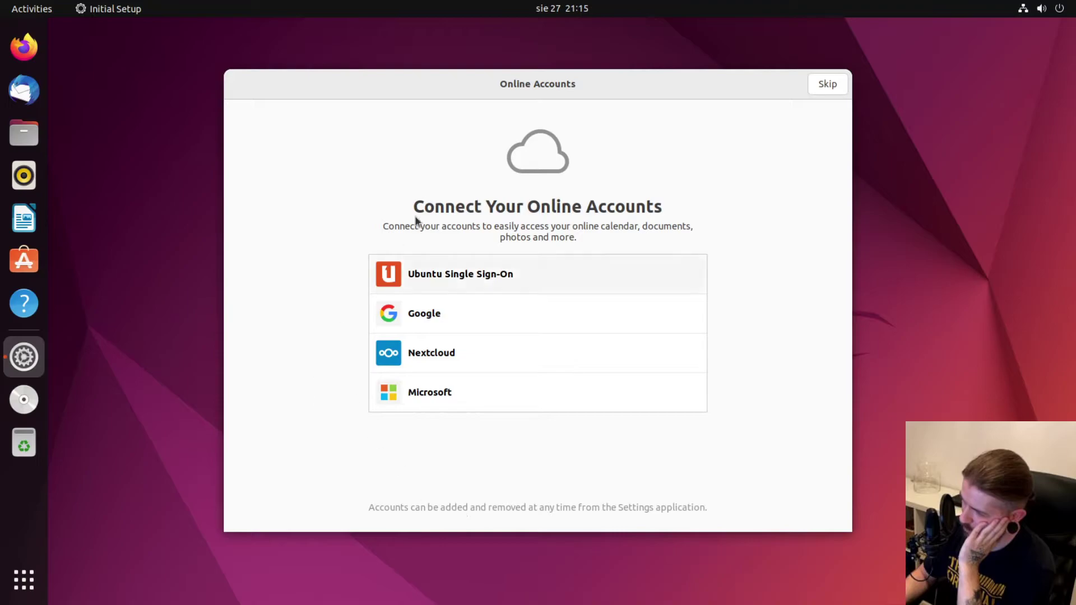
left_click(827, 84)
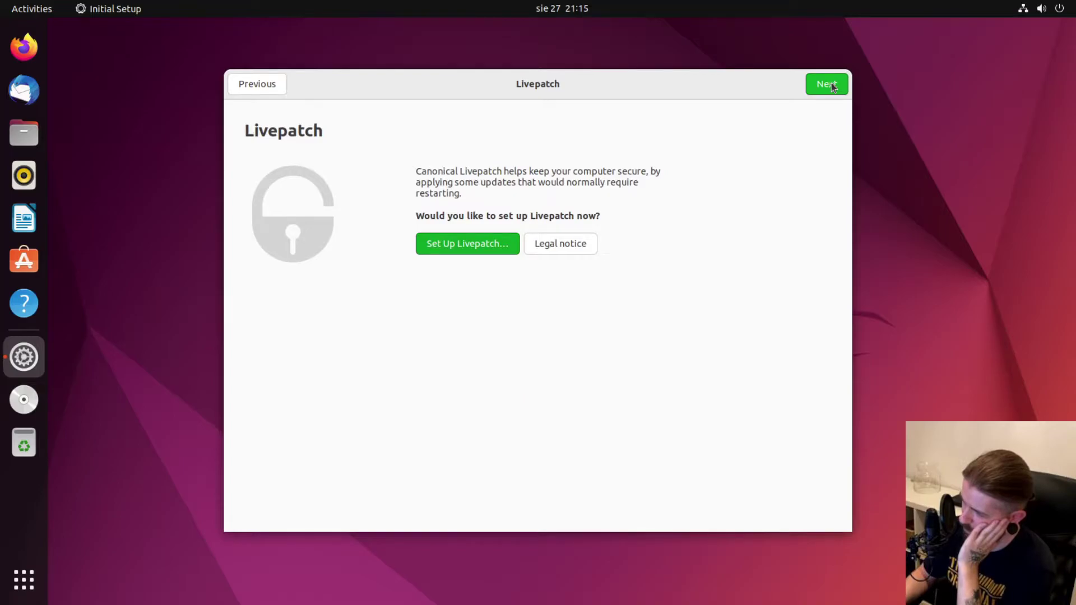
left_click(831, 85)
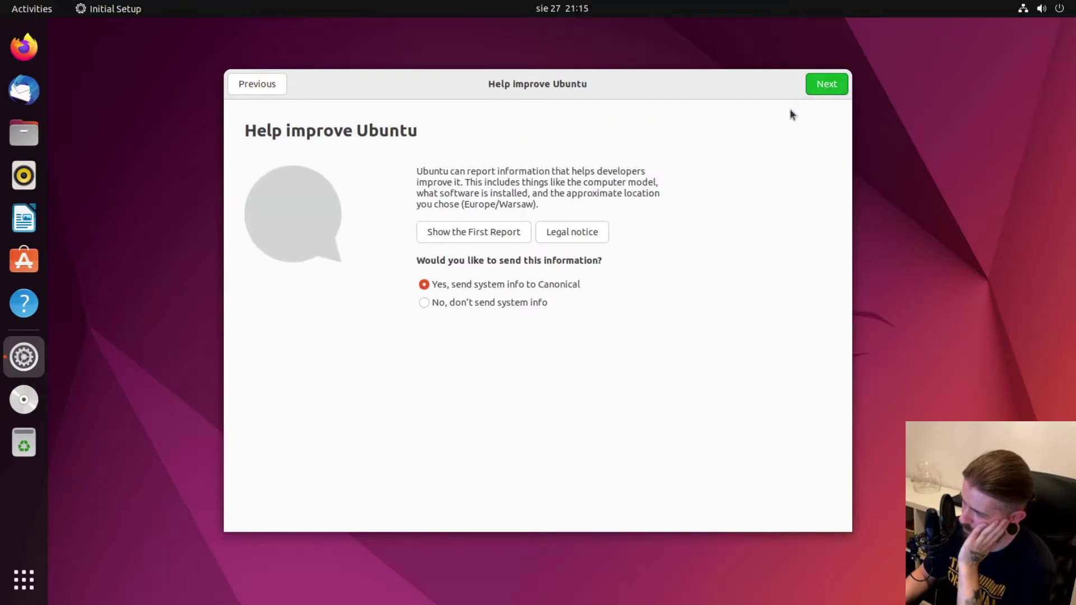
left_click(487, 303)
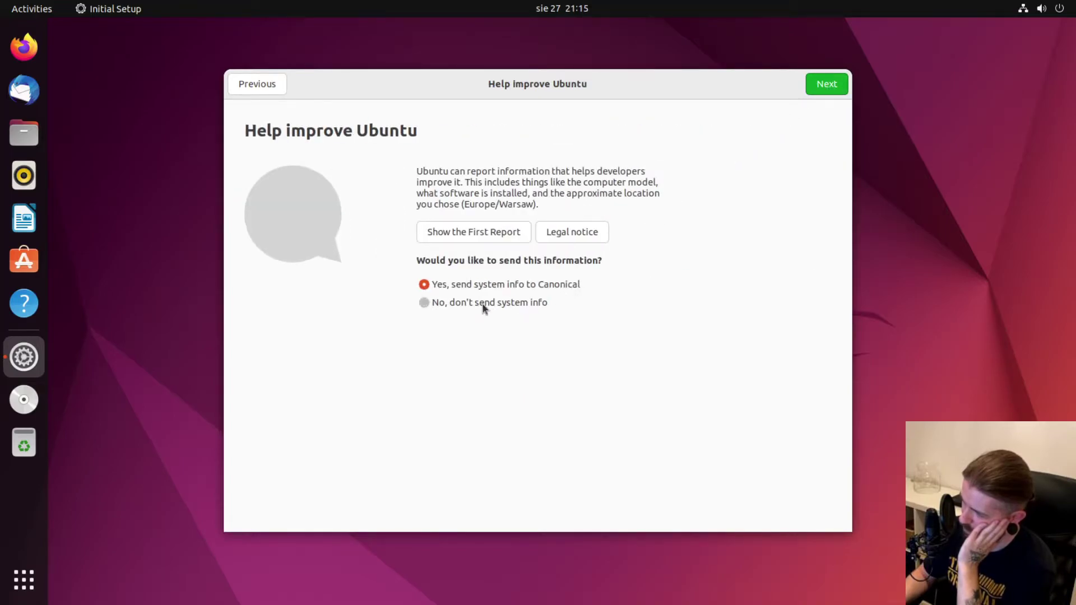
left_click(833, 86)
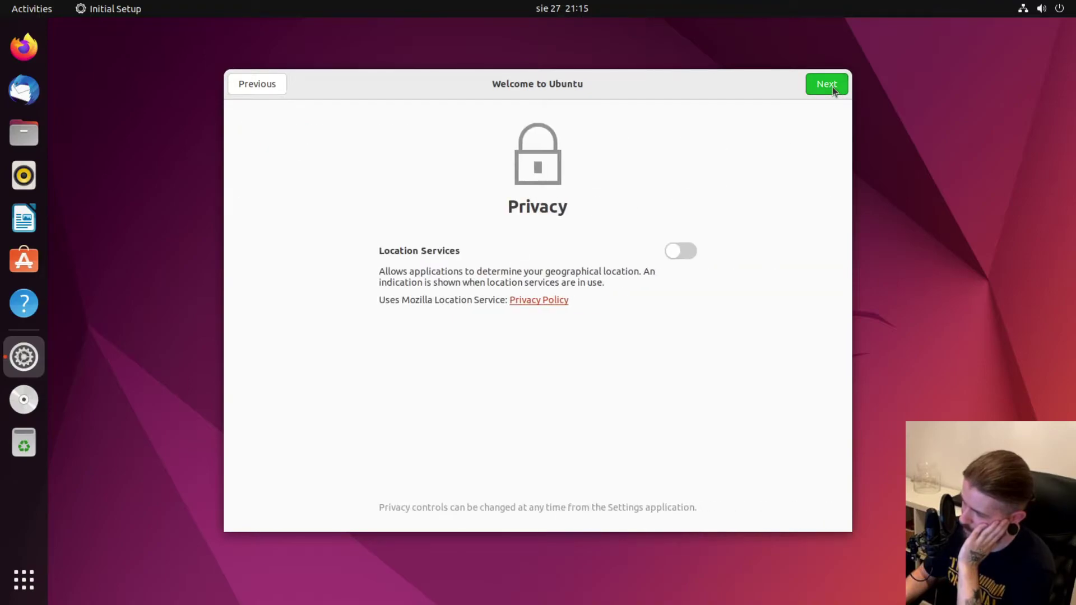
left_click(833, 86)
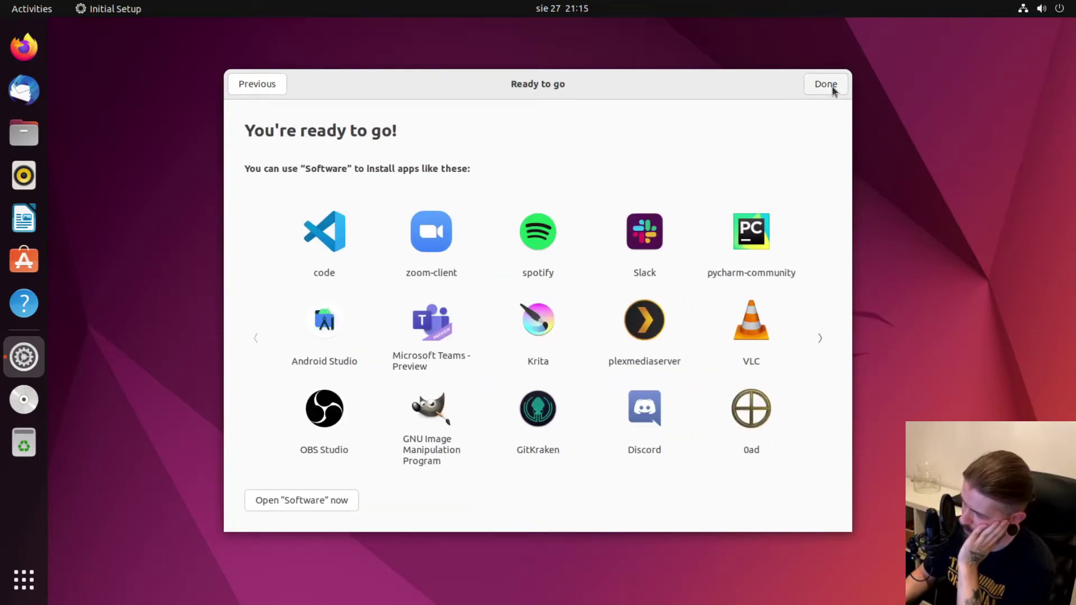
left_click(826, 84)
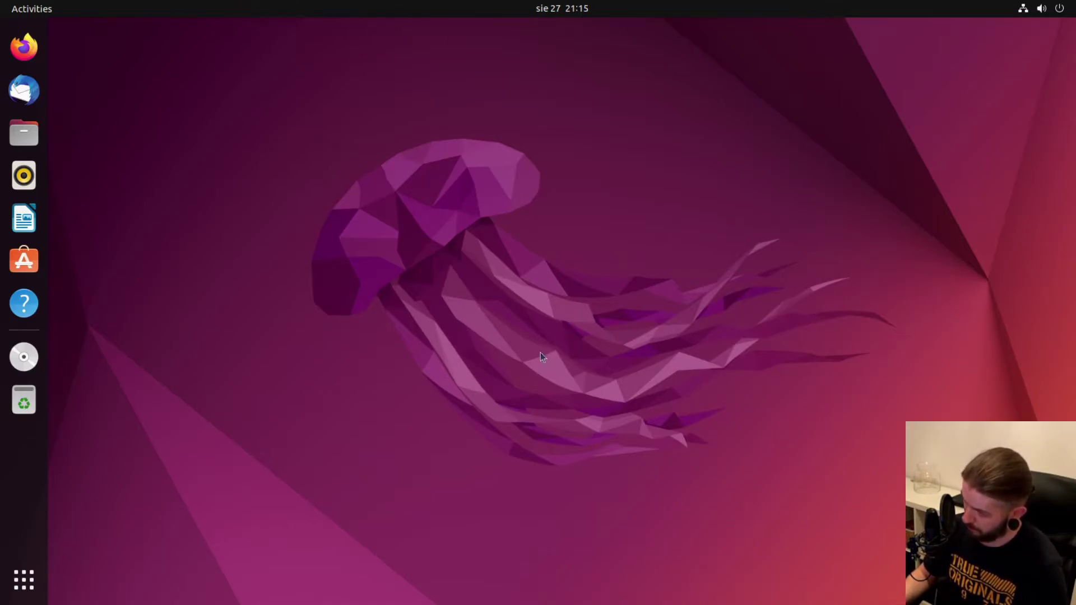
Change the display resolution to 1920 × 1080 (16:9) via Display Settings, then apply and keep it.
right_click(388, 159)
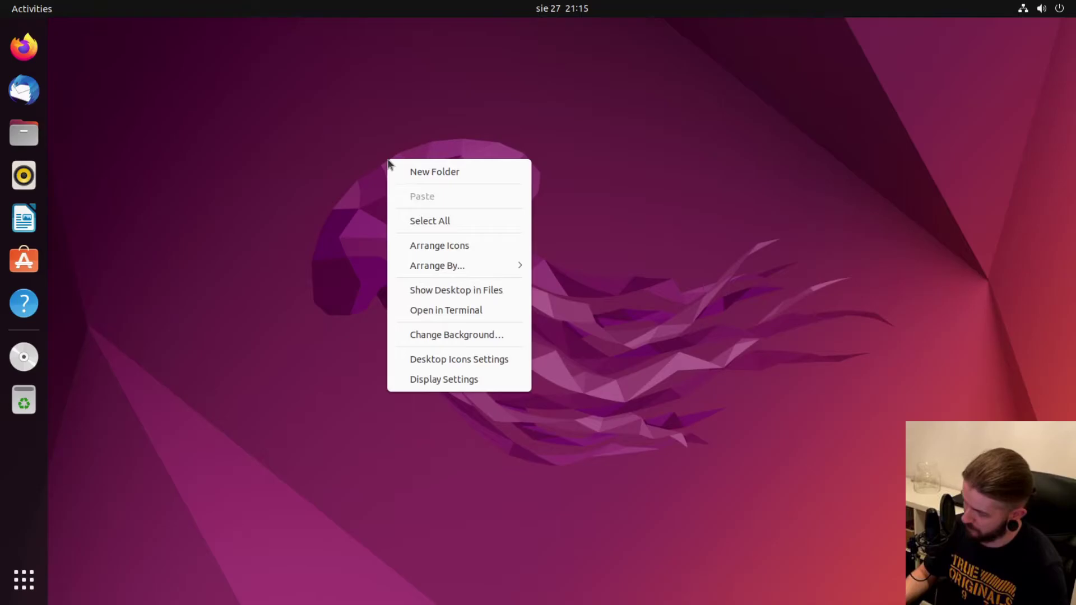
left_click(413, 387)
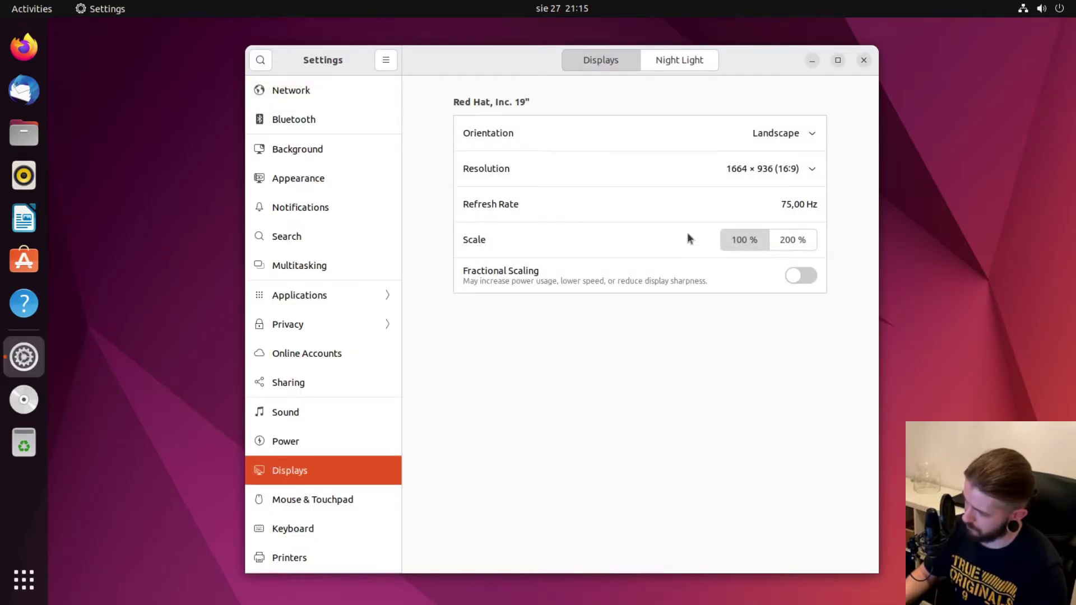
left_click(807, 169)
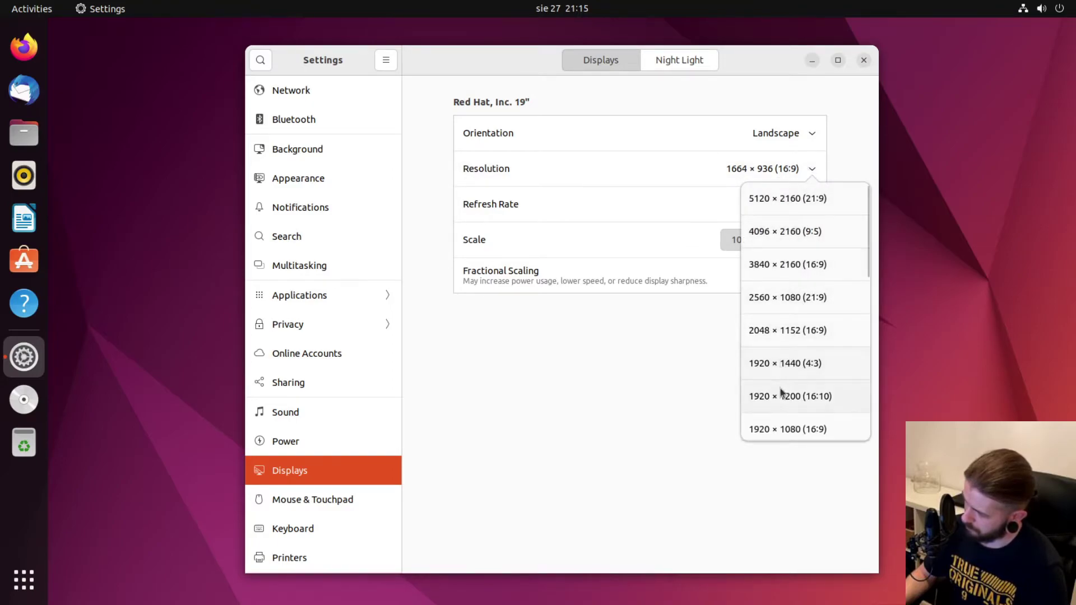
left_click(775, 429)
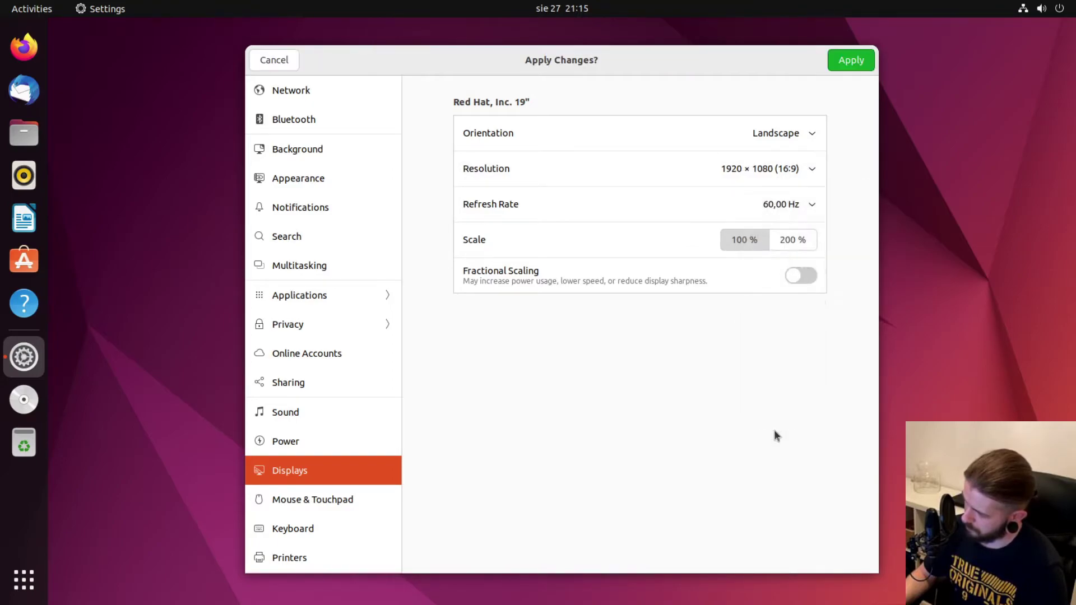
left_click(857, 63)
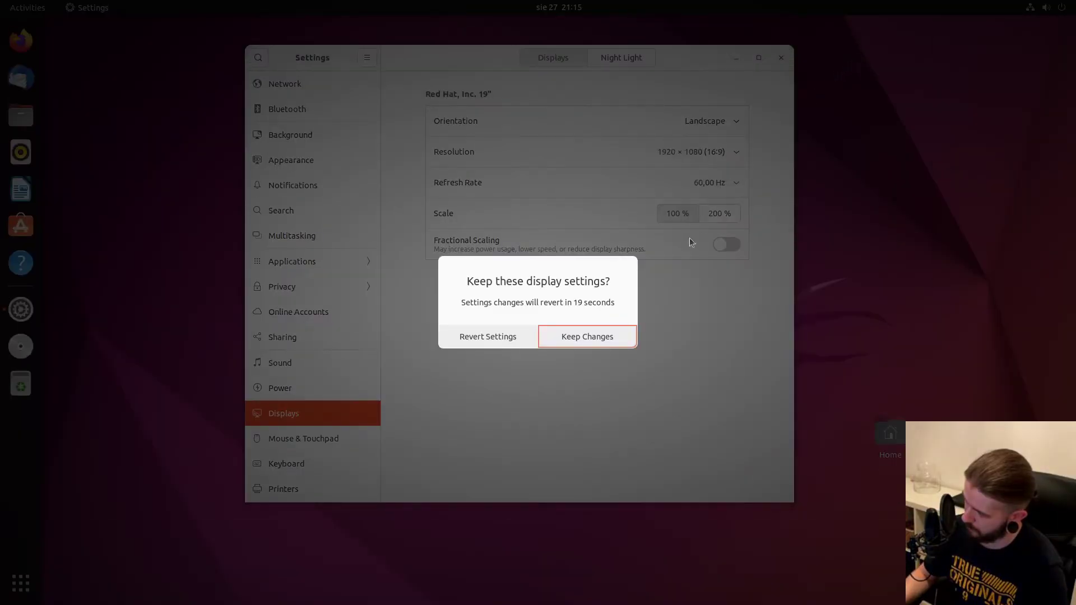
left_click(616, 345)
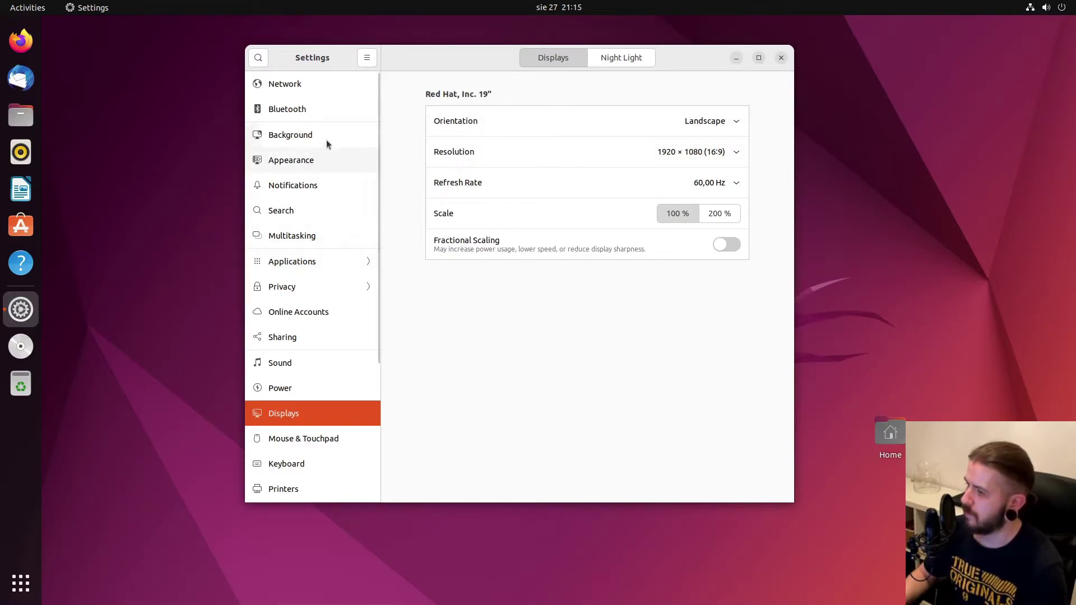
Choose the Dark style with a blue accent colour in Appearance, then go to the Background page.
left_click(298, 164)
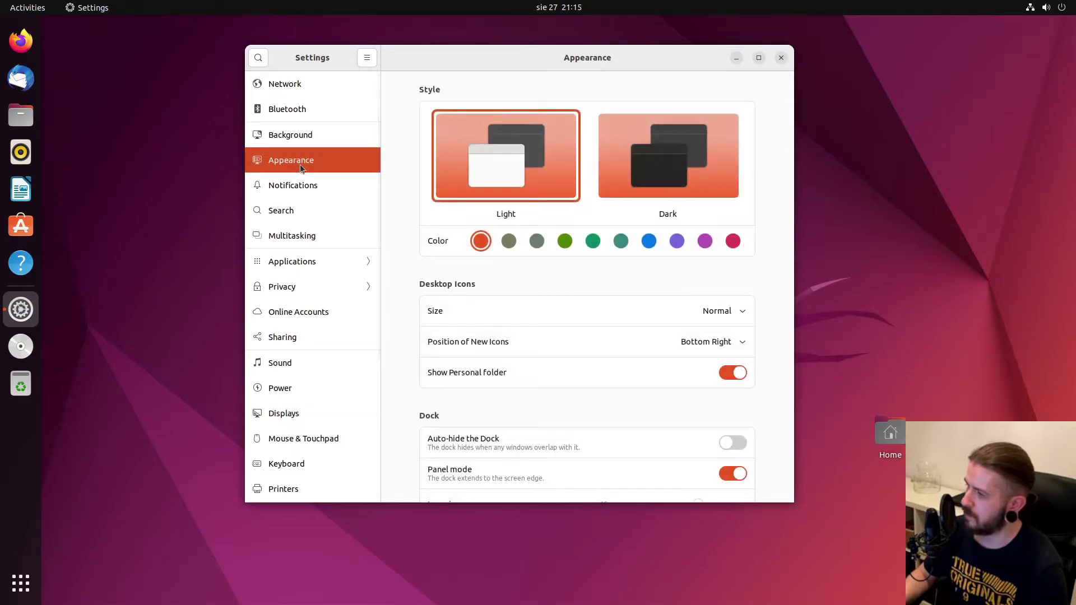
left_click(694, 176)
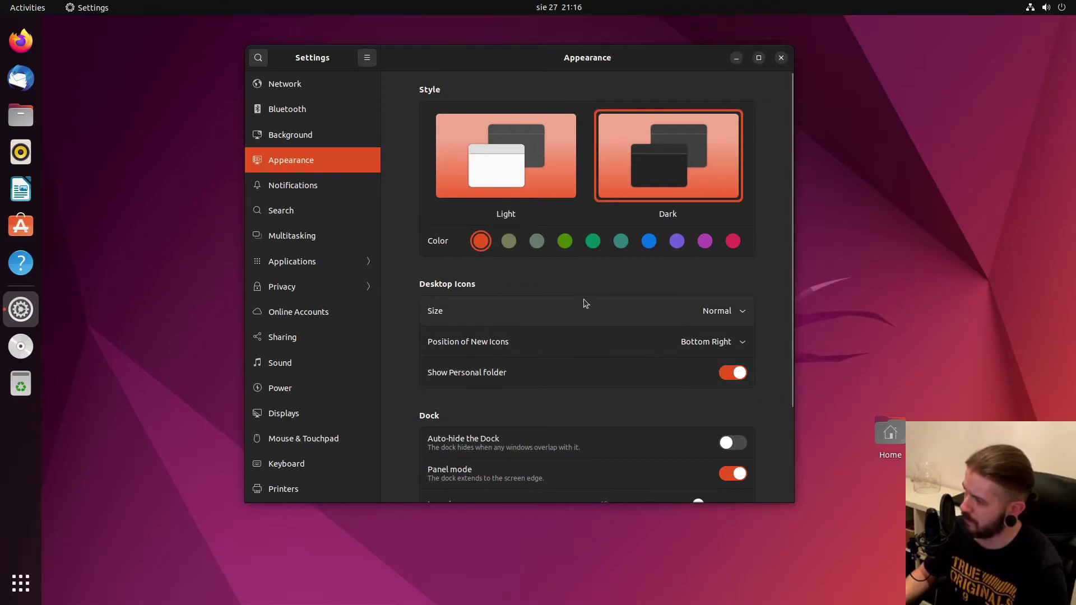
left_click(649, 242)
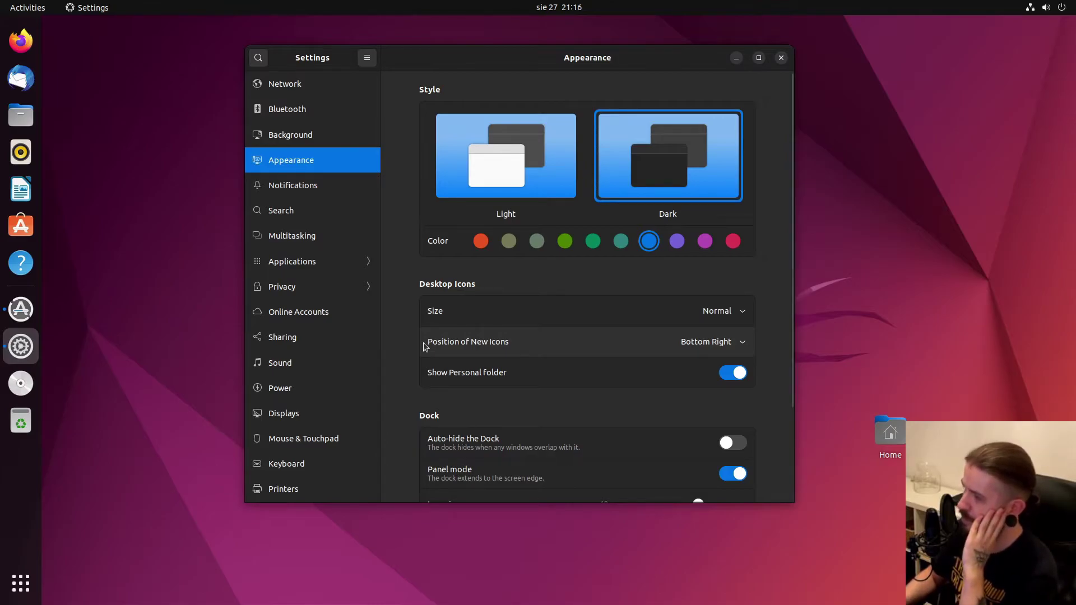
mouse_move(527, 58)
left_mouse_down()
mouse_move(462, 69)
mouse_move(427, 101)
mouse_move(606, 208)
mouse_move(613, 151)
mouse_move(766, 112)
mouse_move(509, 139)
mouse_move(601, 154)
mouse_move(489, 73)
mouse_move(532, 69)
left_mouse_up()
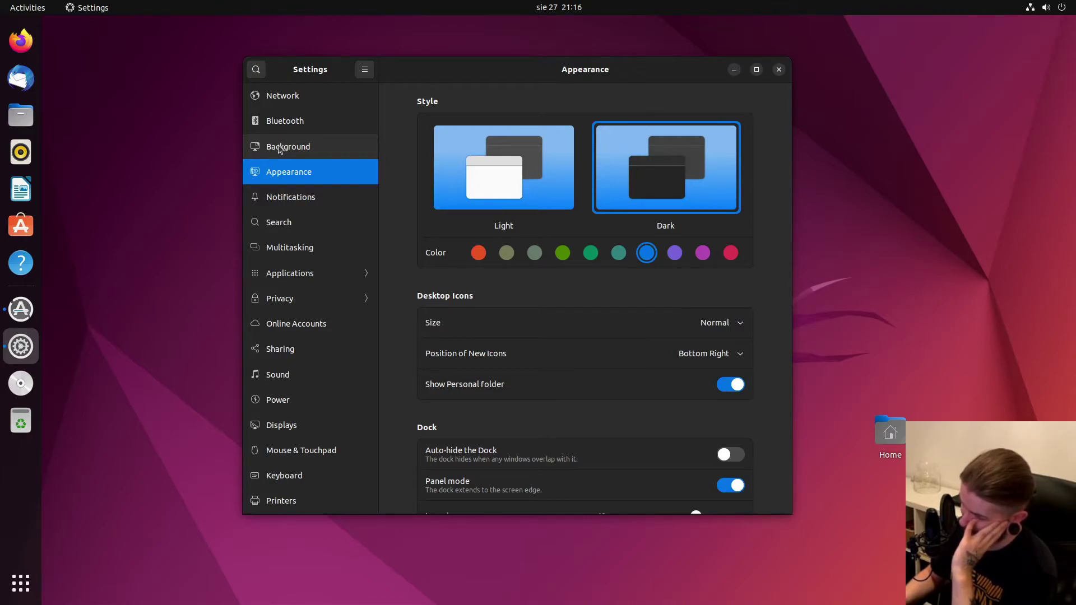
left_click(279, 147)
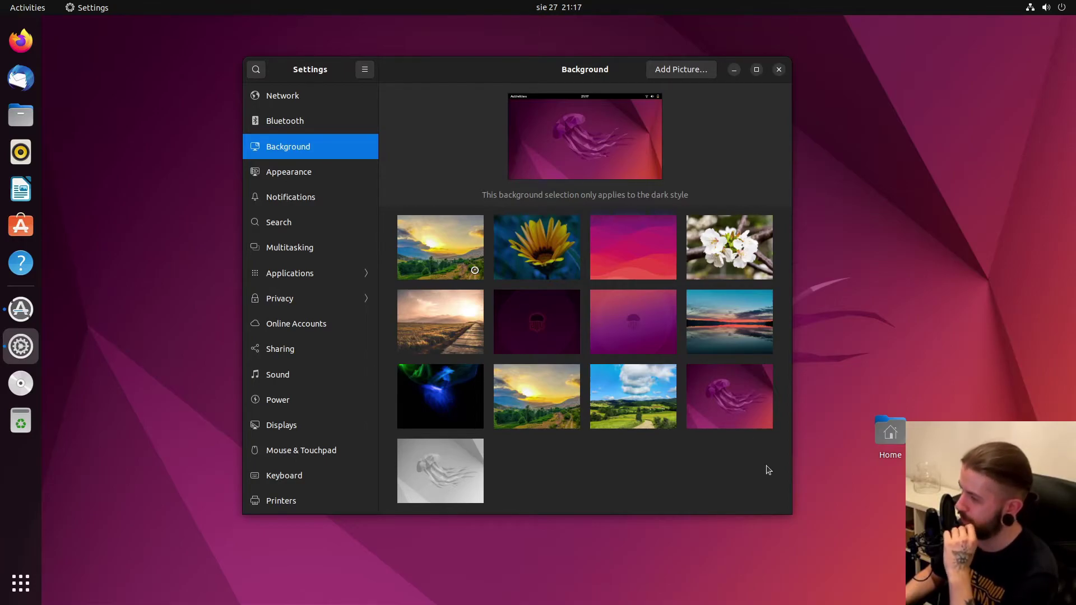
Apply the grey jellyfish wallpaper and close the Settings window.
left_click_drag(475, 72, 491, 109)
left_click(446, 513)
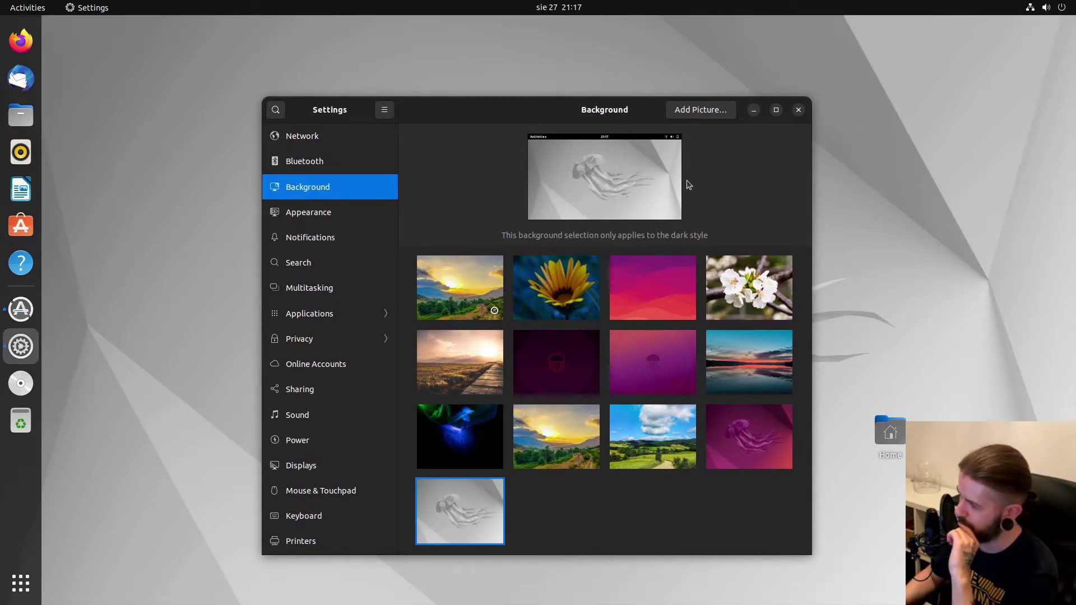
left_click(799, 109)
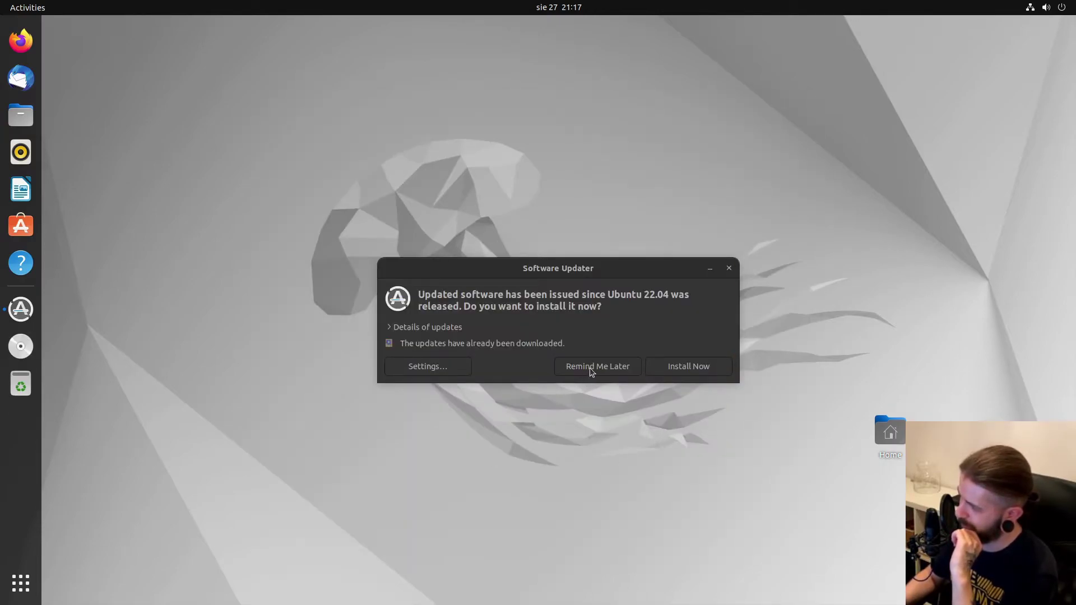
Dismiss the Software Updater, look at the Downloads and Music folders in Home, then close Files.
left_click(730, 269)
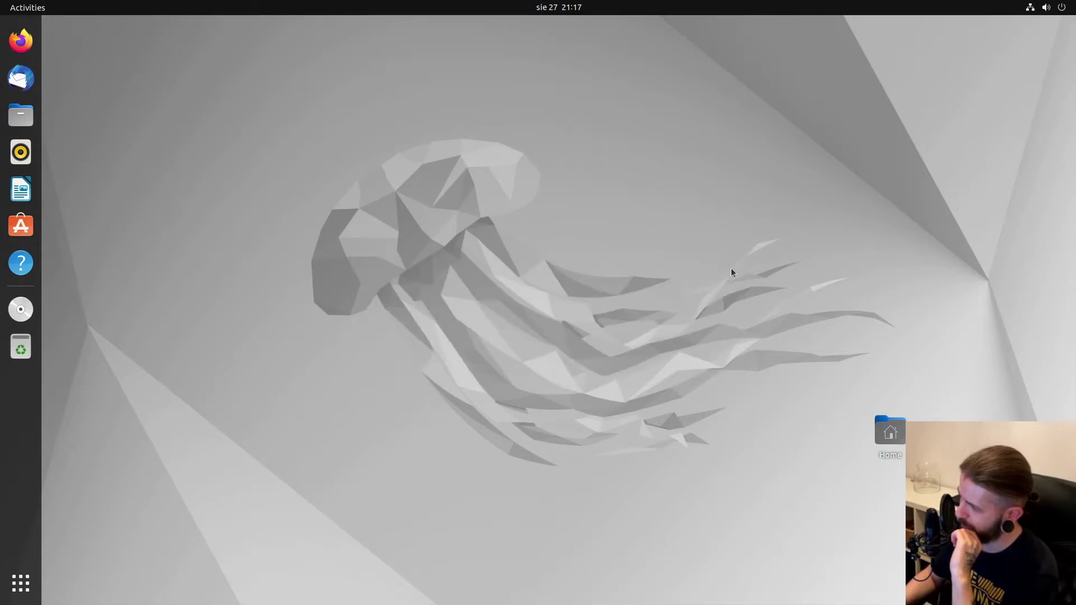
left_click(896, 438)
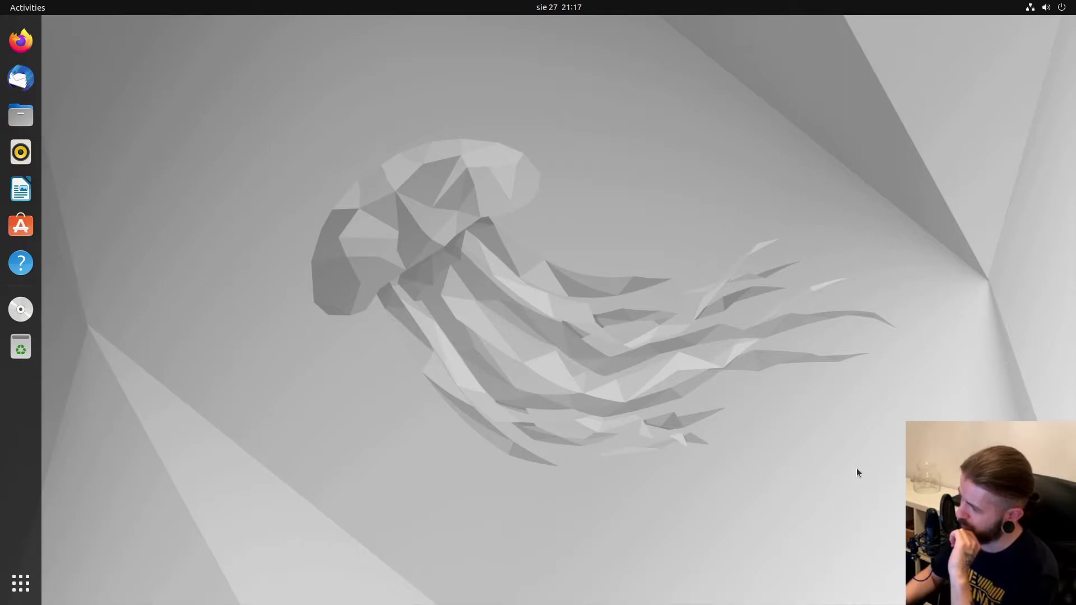
left_click(21, 115)
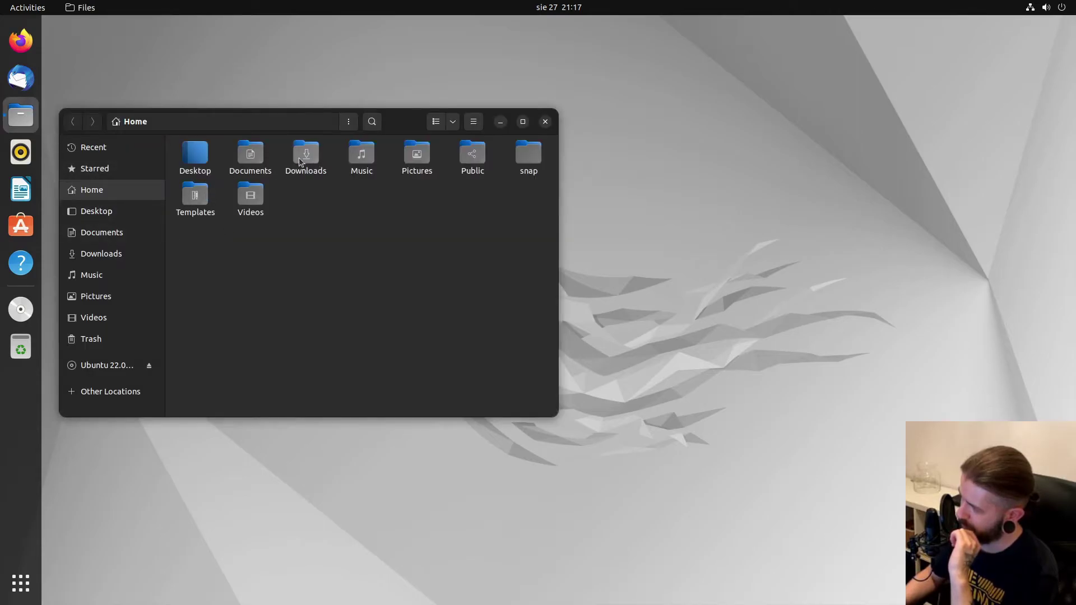
left_click(301, 162)
left_click(359, 159)
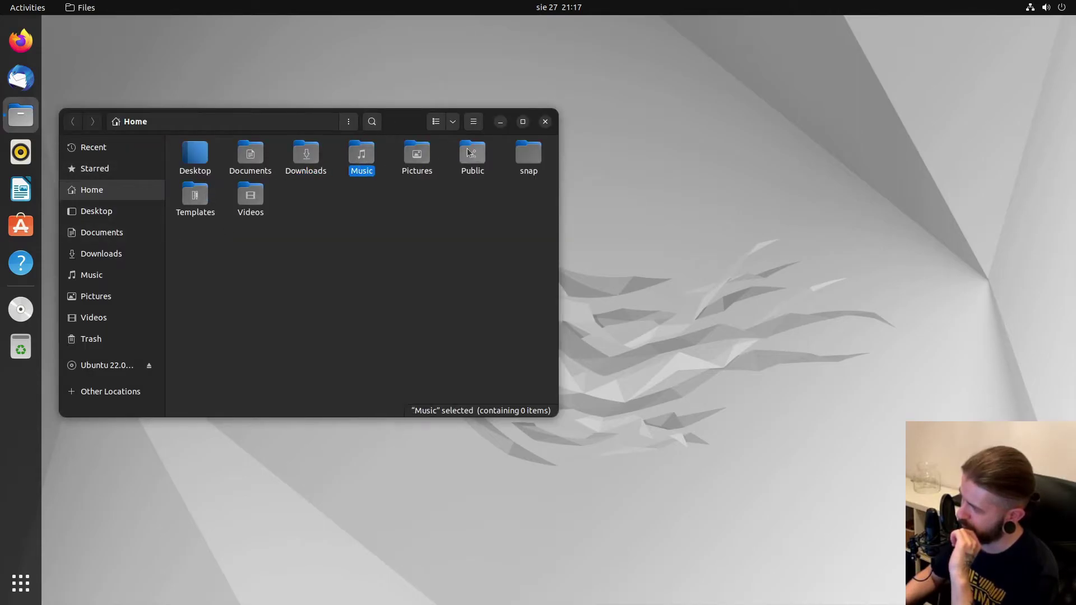
left_click(545, 122)
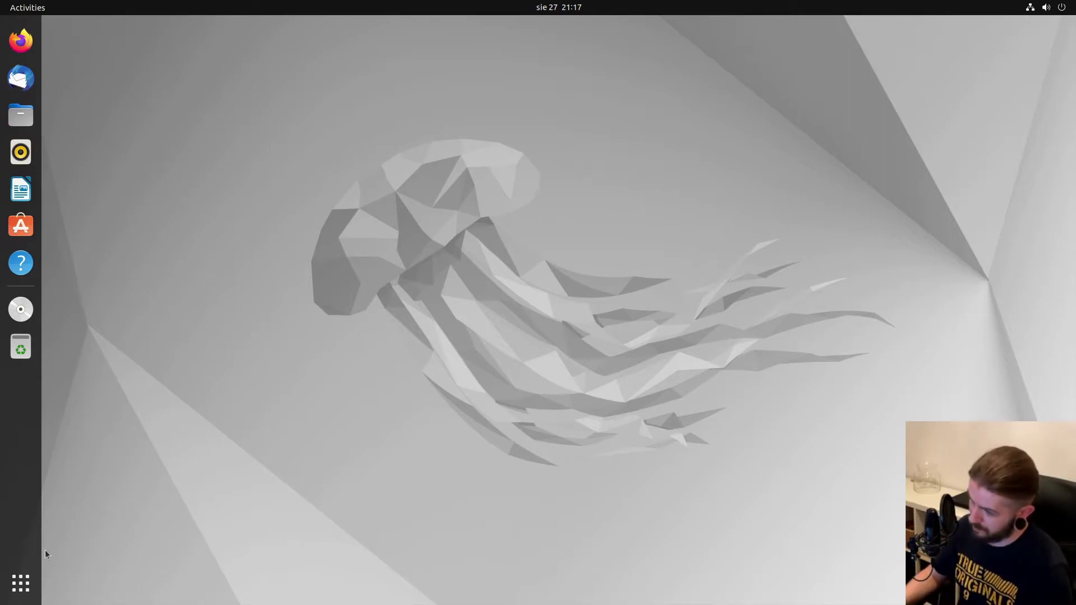
Open a Terminal window from the application grid and move it down and right.
left_click(28, 586)
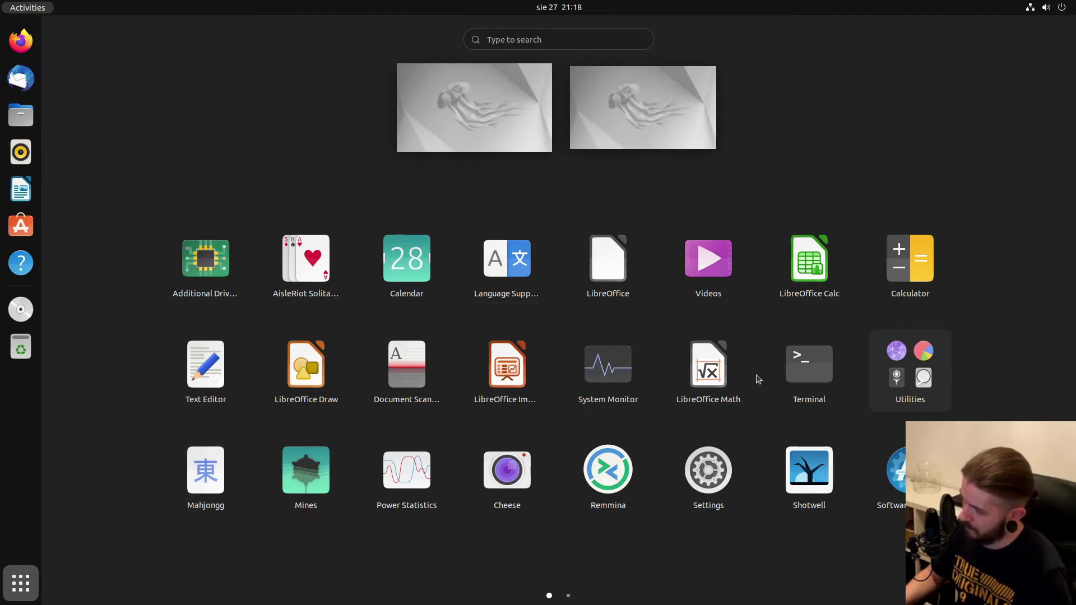
left_click(803, 372)
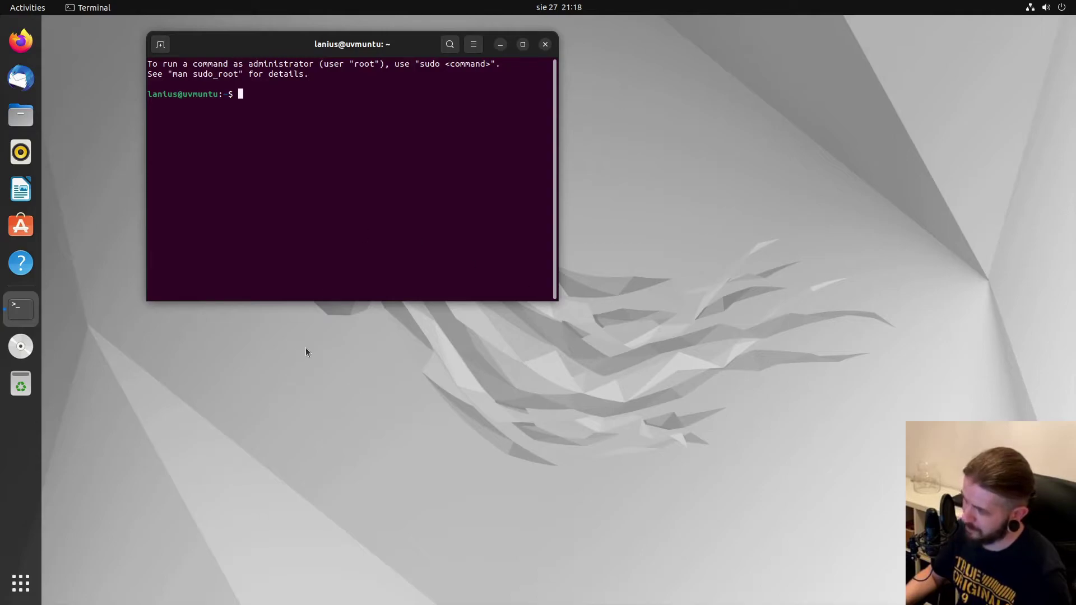
left_click_drag(363, 52, 392, 101)
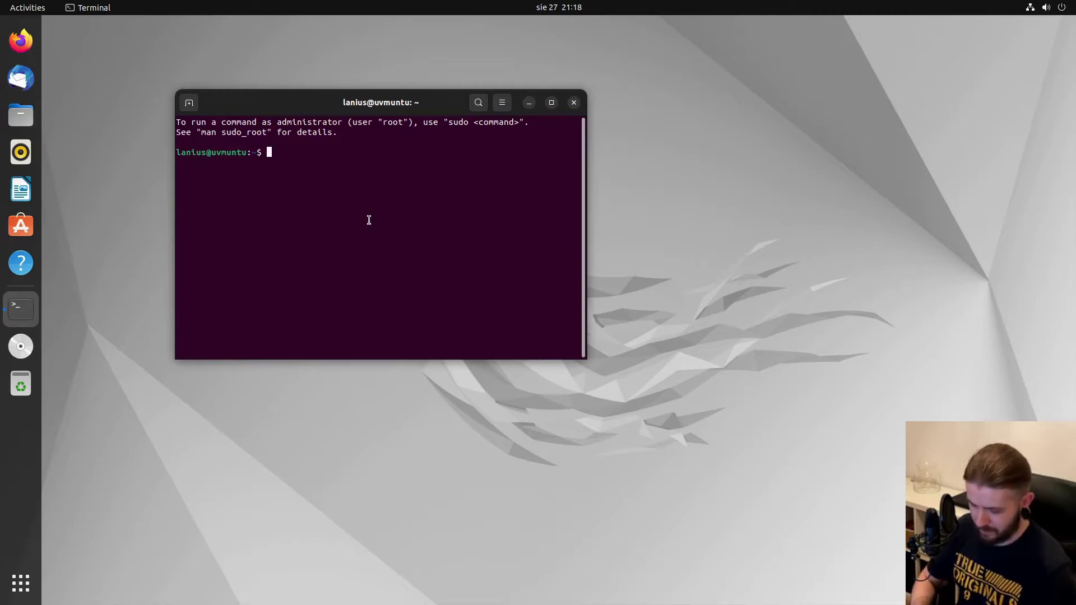
Run sudo apt update, entering the administrator password and retrying it once.
type("sudo")
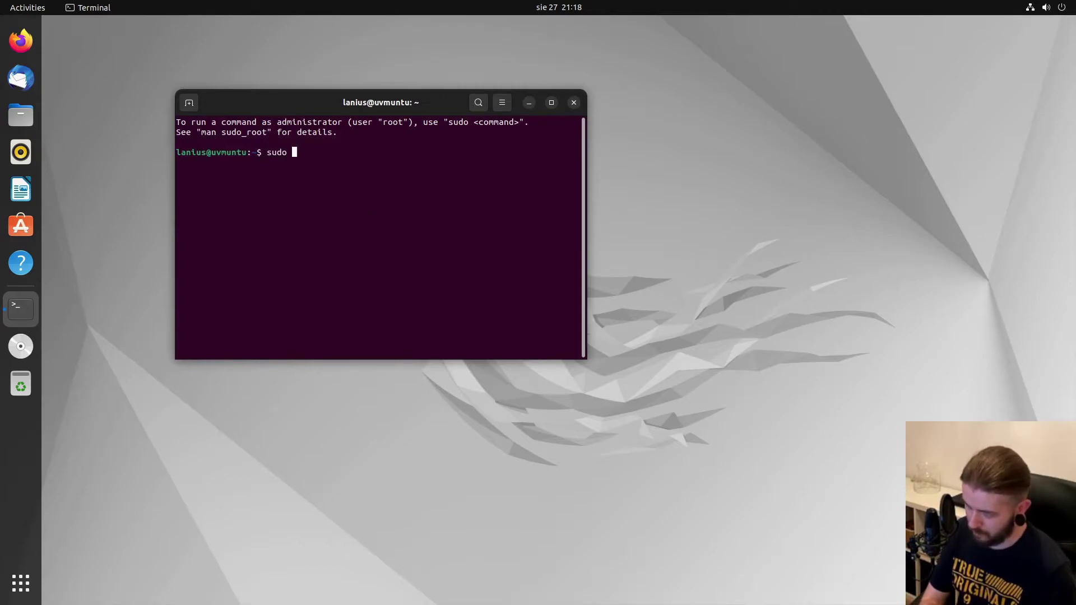
type(" apt ")
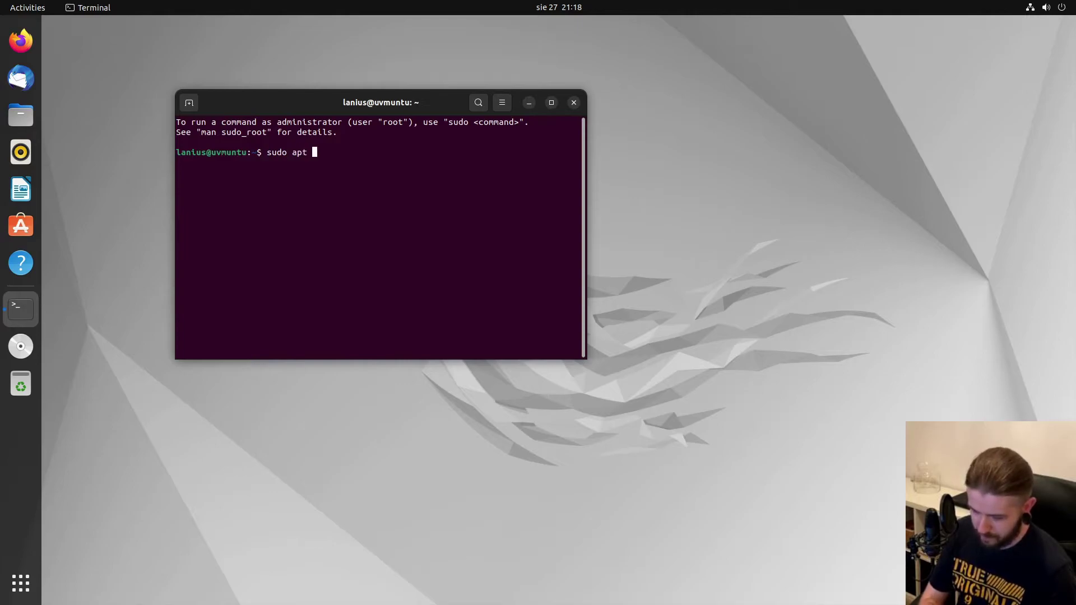
type("update")
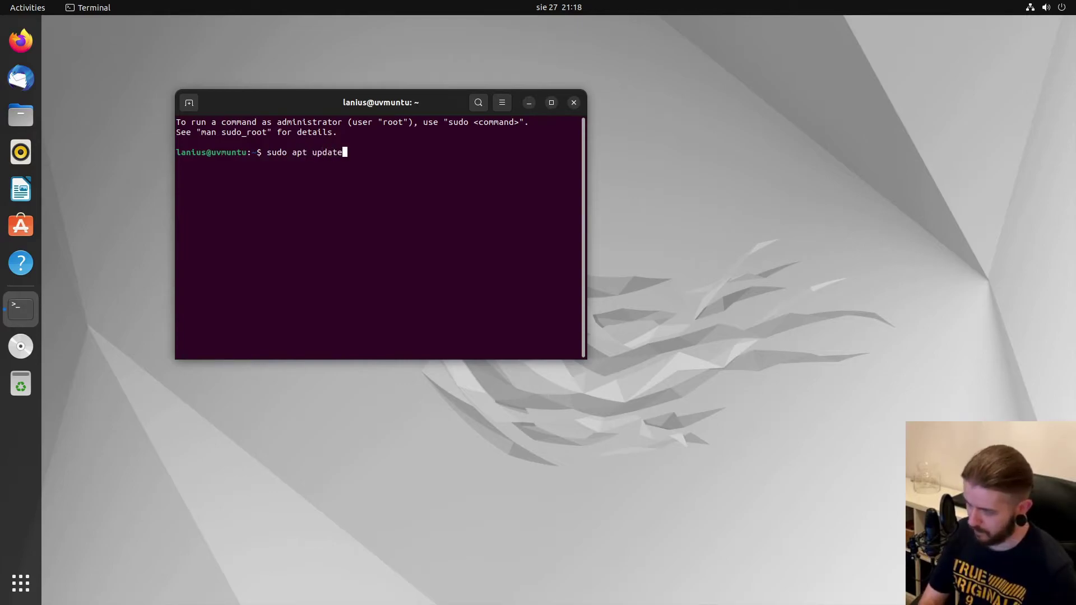
key("Return")
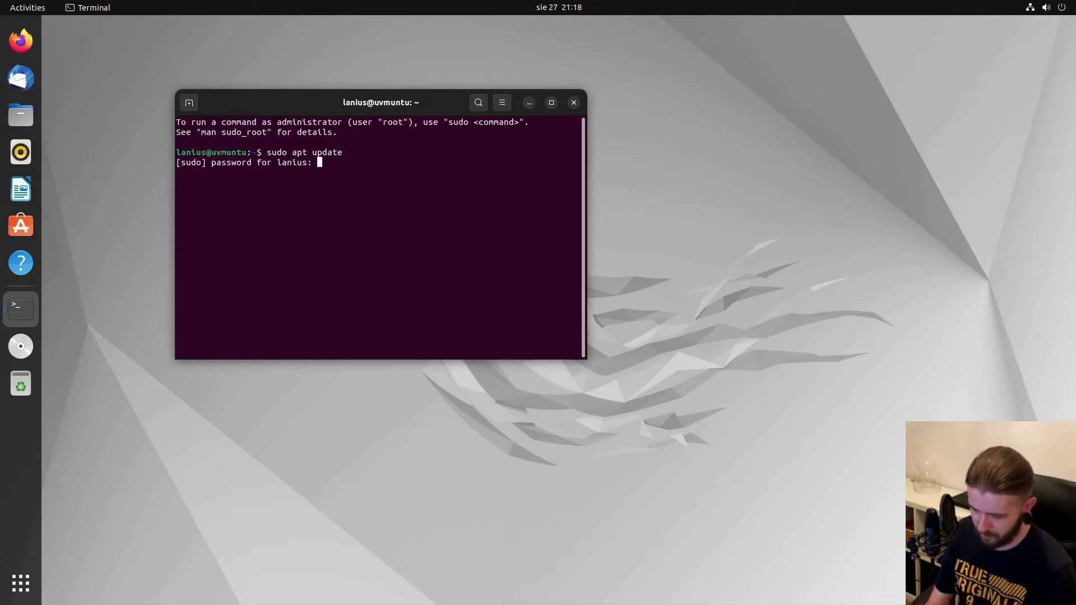
key("Return")
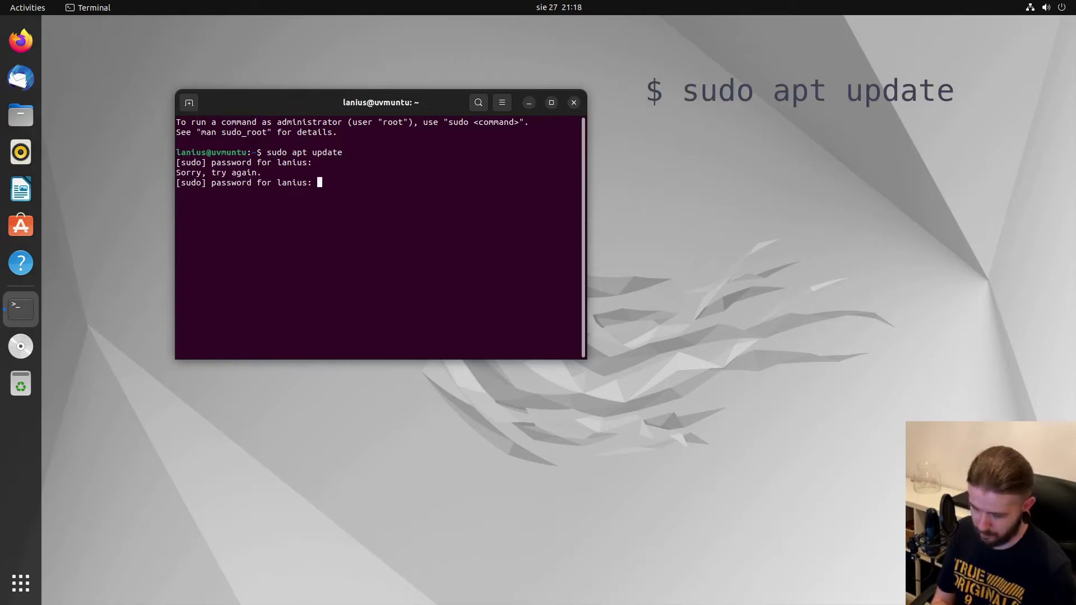
key("Return")
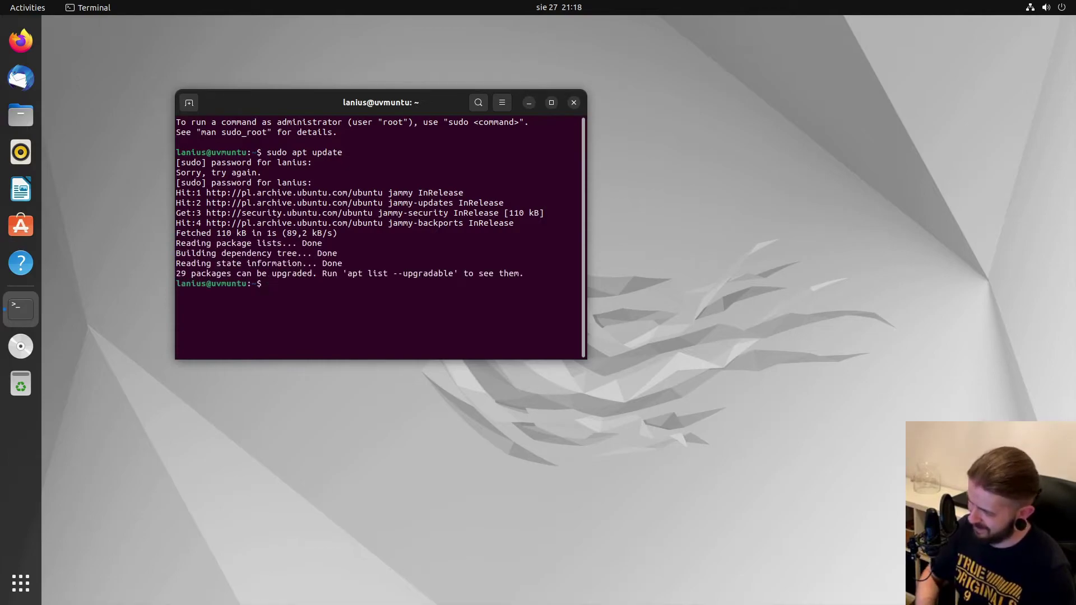
Install timeshift with 'sudo apt install timeshift', fixing the typo first, then close the terminal.
type("apt install time")
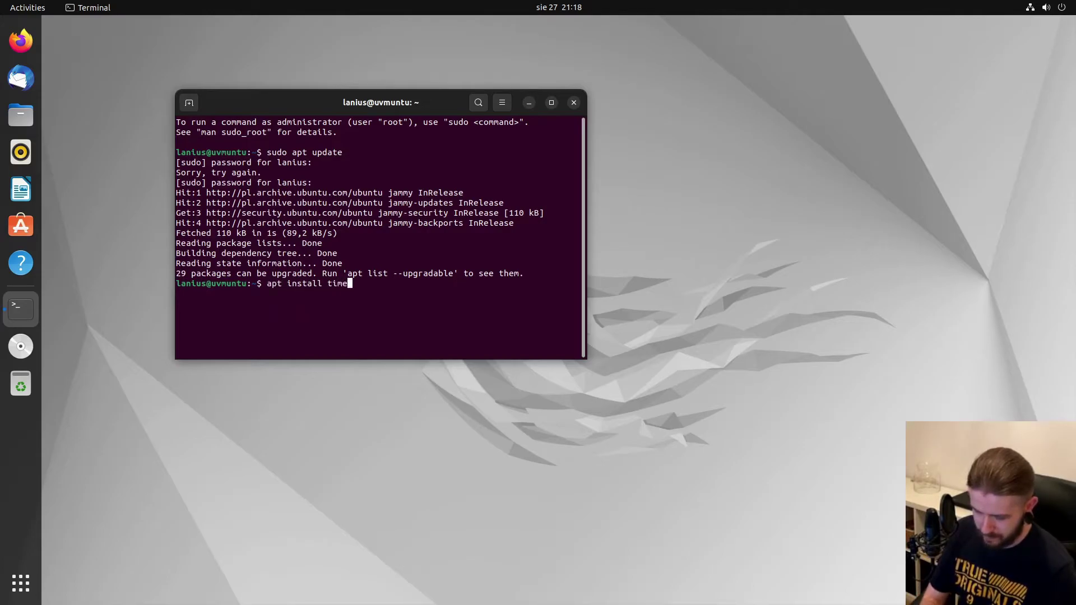
type("shis")
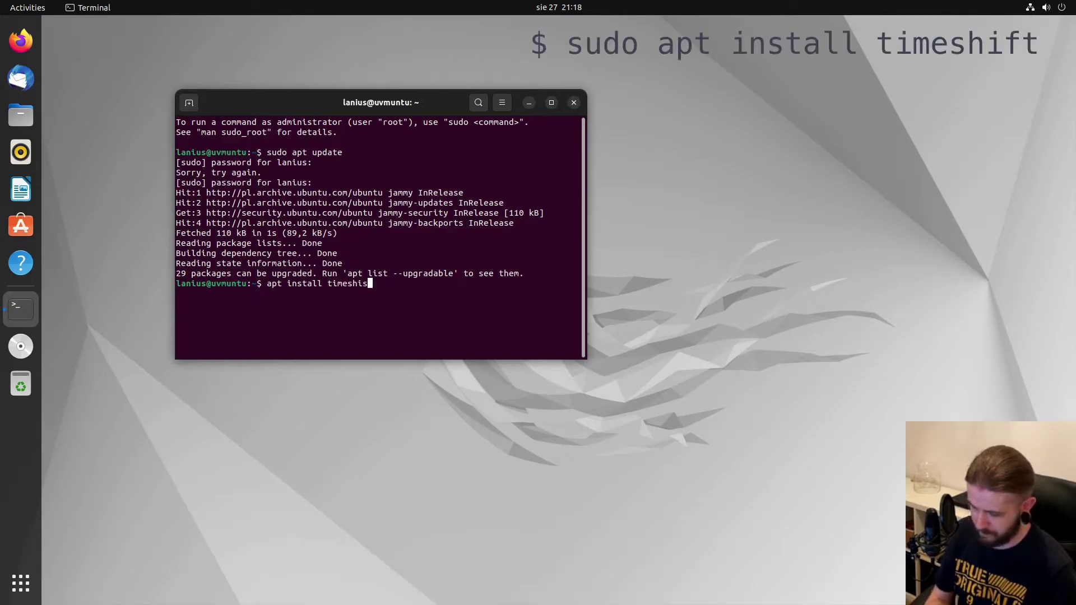
type("th")
key("Left")
key("Left")
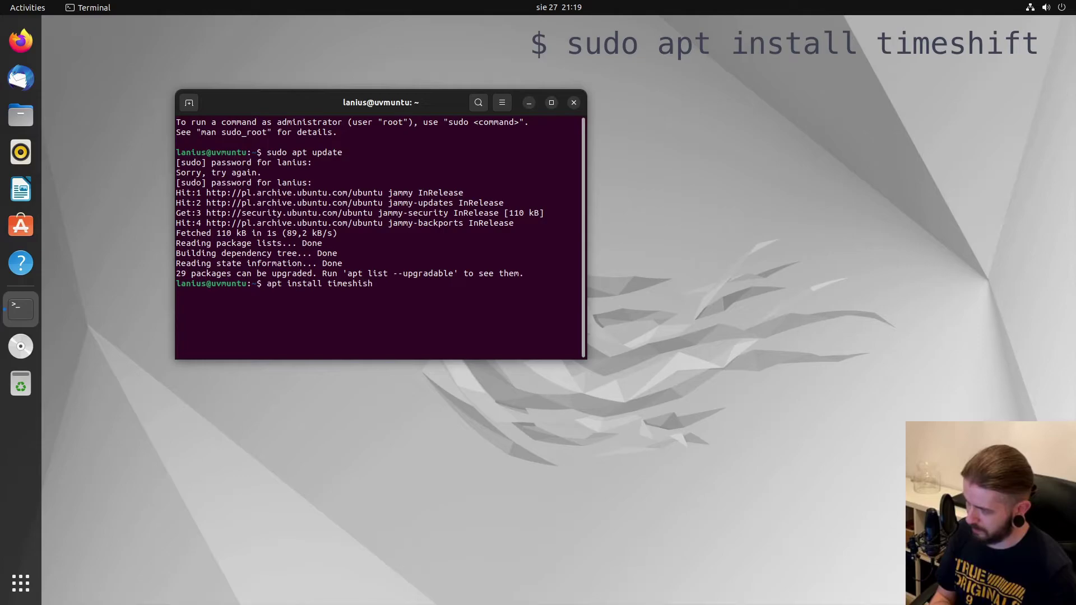
key("BackSpace")
key("BackSpace")
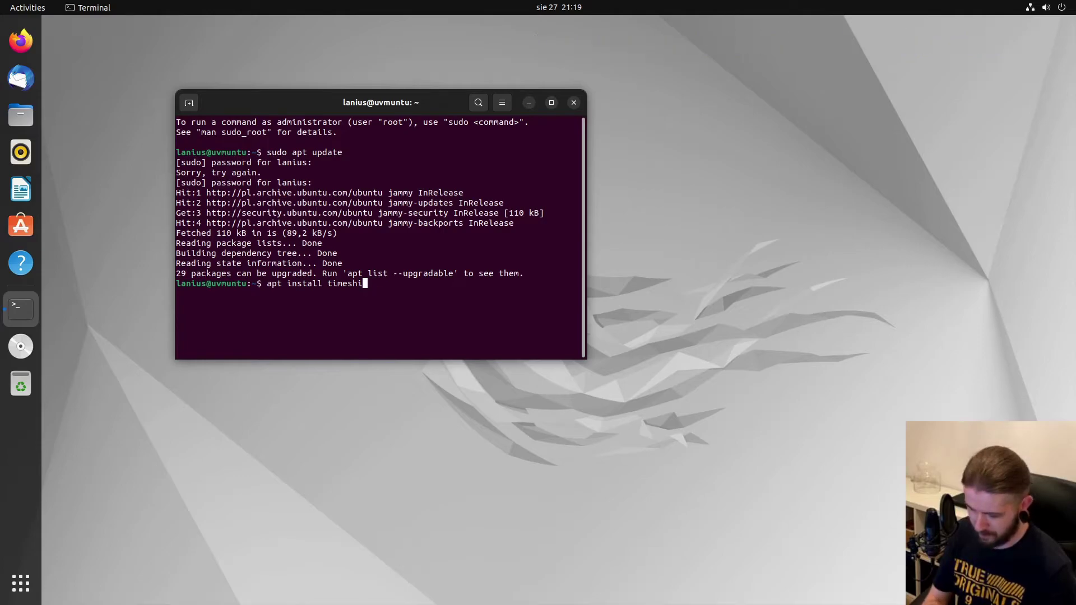
type("ft")
key("Left")
key("Left")
key("Left")
key("Left")
key("Left")
key("Left")
key("Left")
key("Left")
key("Left")
key("Left")
key("Left")
key("Left")
key("Left")
key("Left")
key("Left")
key("Left")
key("Left")
key("Left")
key("Left")
key("Left")
key("Left")
type("sudo")
key("Return")
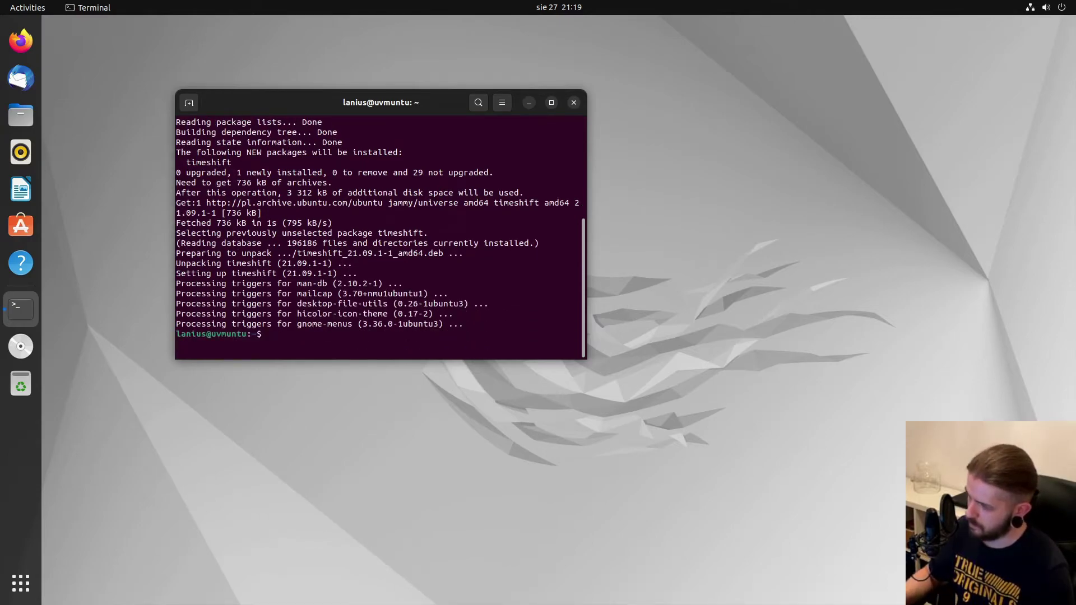
left_click(574, 103)
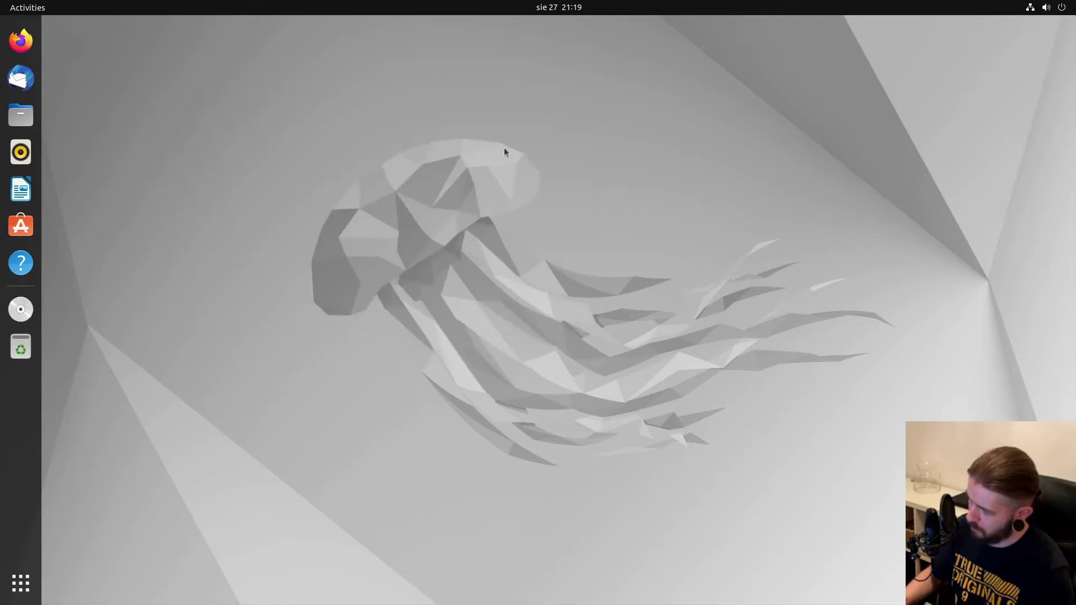
Search the app overview for 'time' and launch Timeshift, authenticating with the administrator password.
left_click(21, 583)
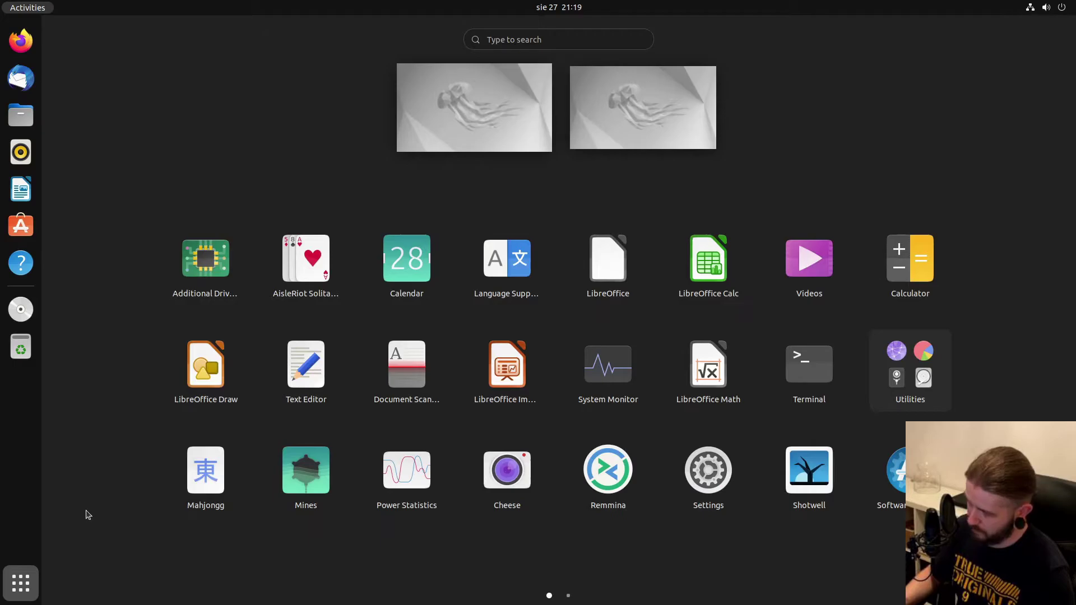
type("time")
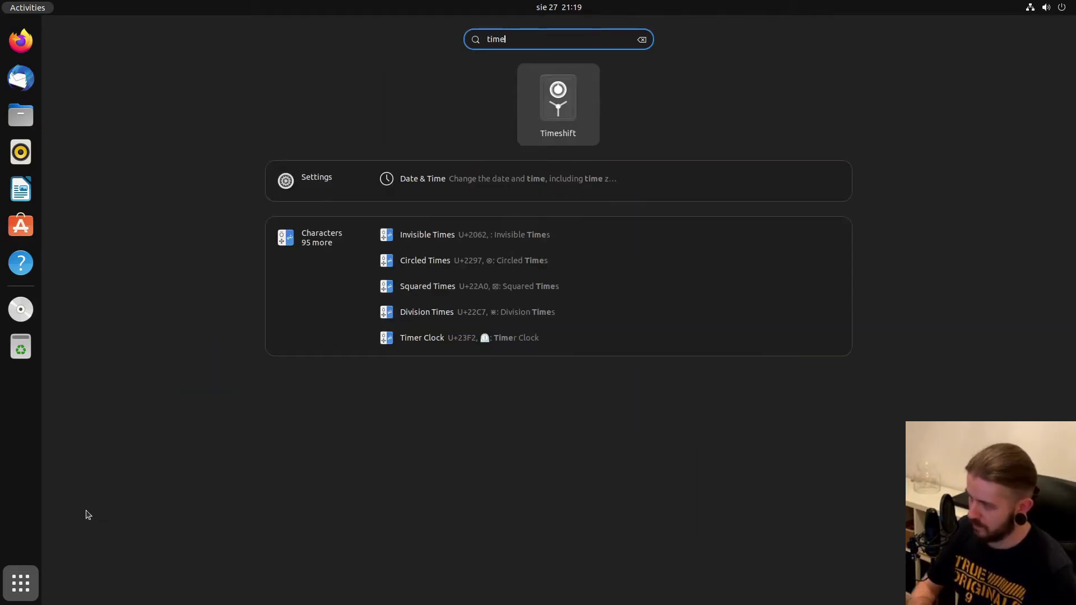
left_click(563, 115)
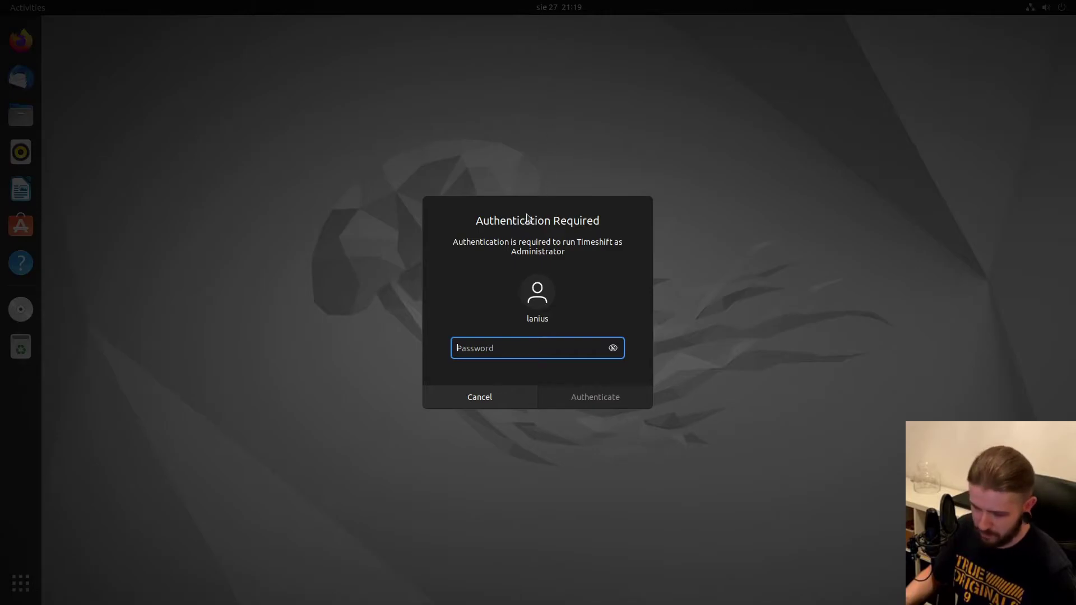
type("***")
left_click(597, 400)
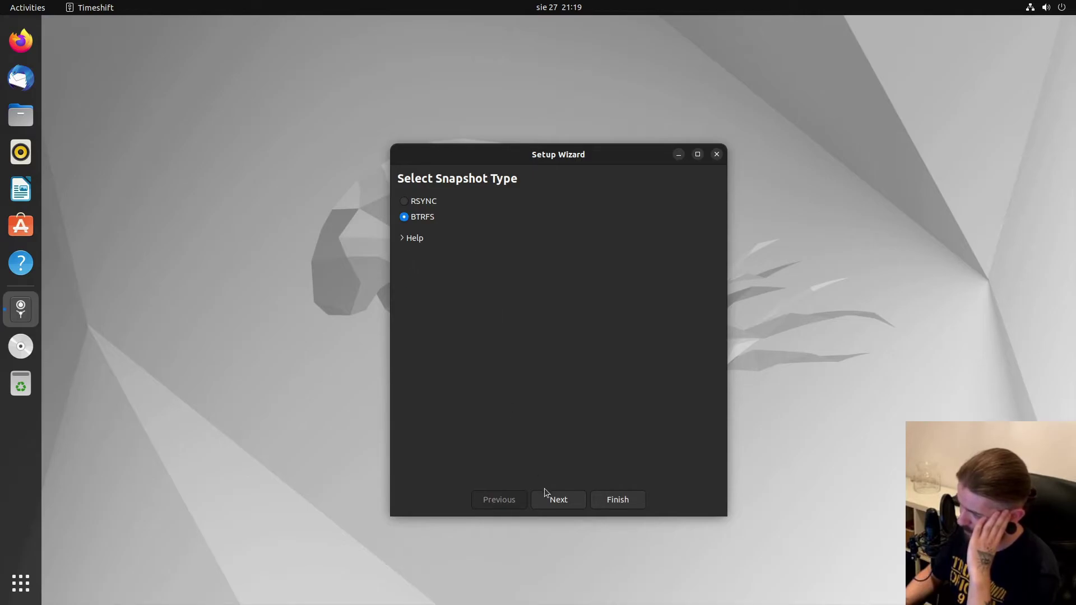
Keep BTRFS as the snapshot type and advance to the Select Snapshot Location page.
left_click(558, 500)
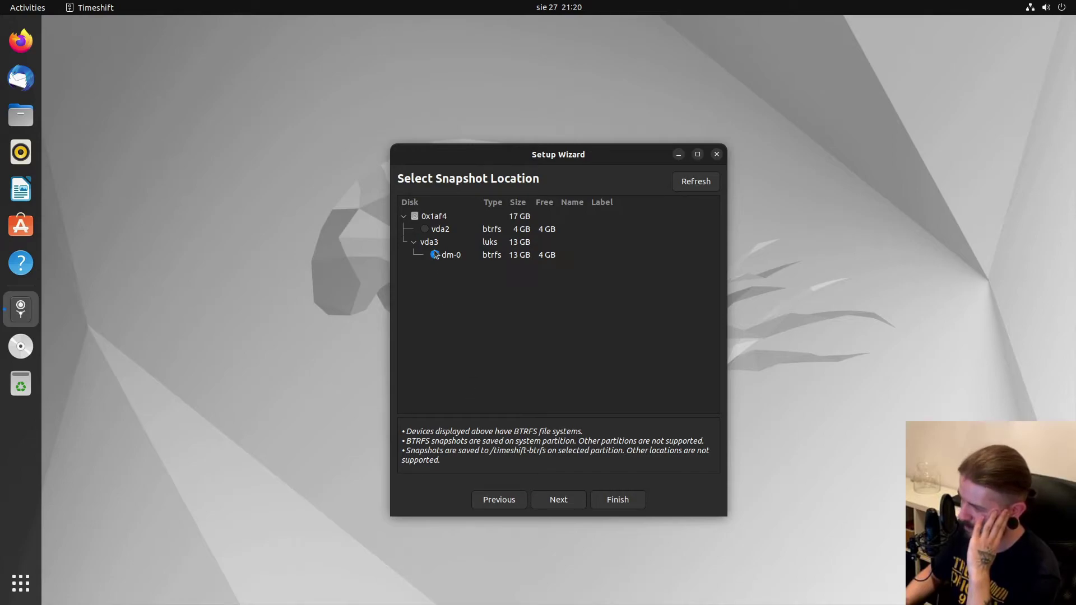
Accept dm-0, set Daily snapshots to keep 3, and advance to User Home Directories.
left_click(558, 494)
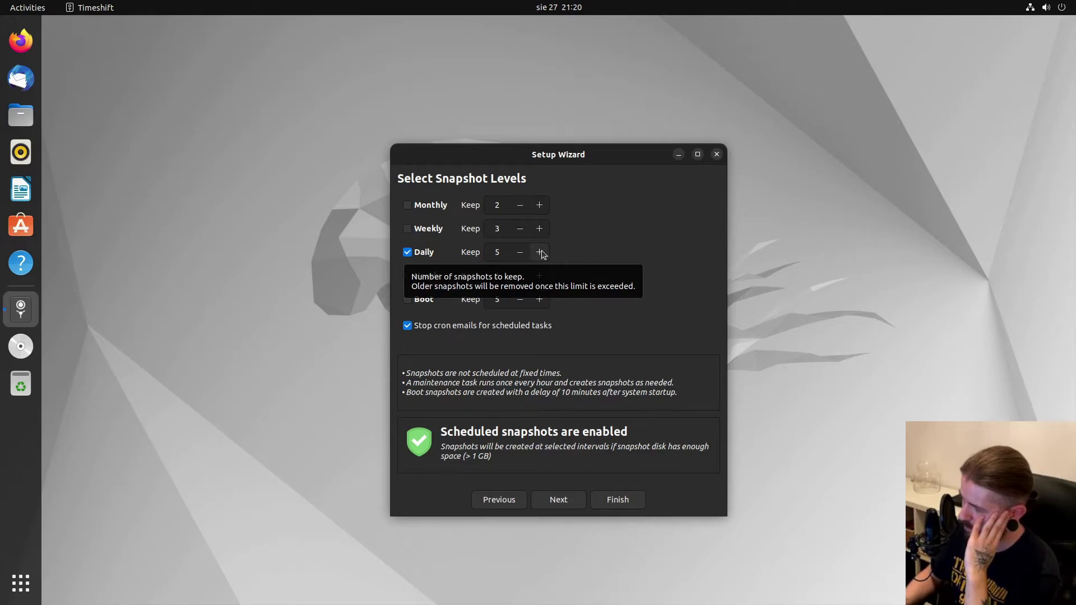
left_click(539, 253)
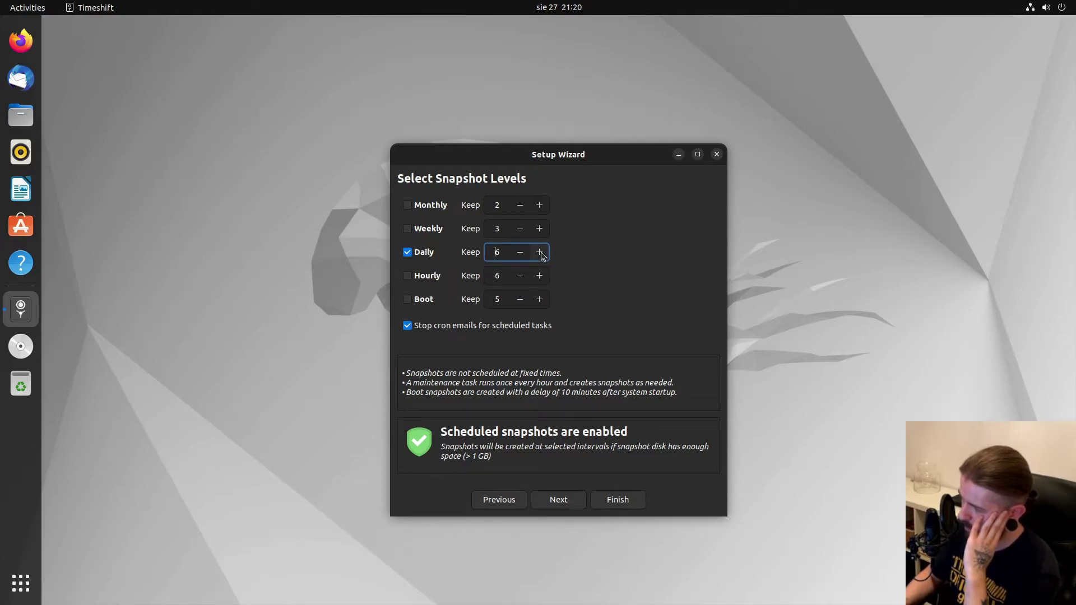
left_click(519, 254)
left_click(519, 253)
left_click(519, 253)
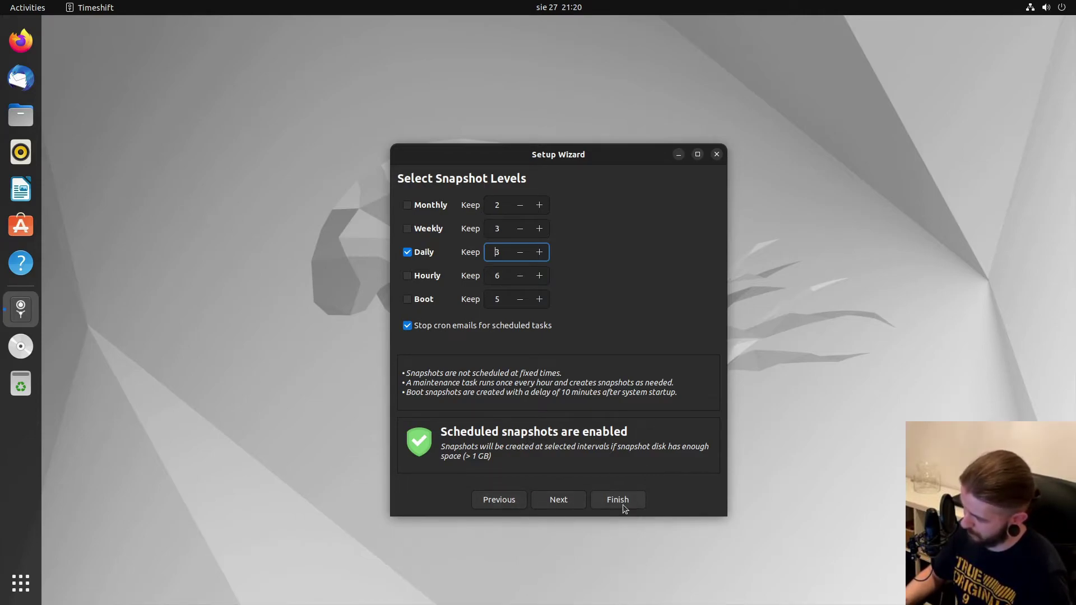
left_click(566, 508)
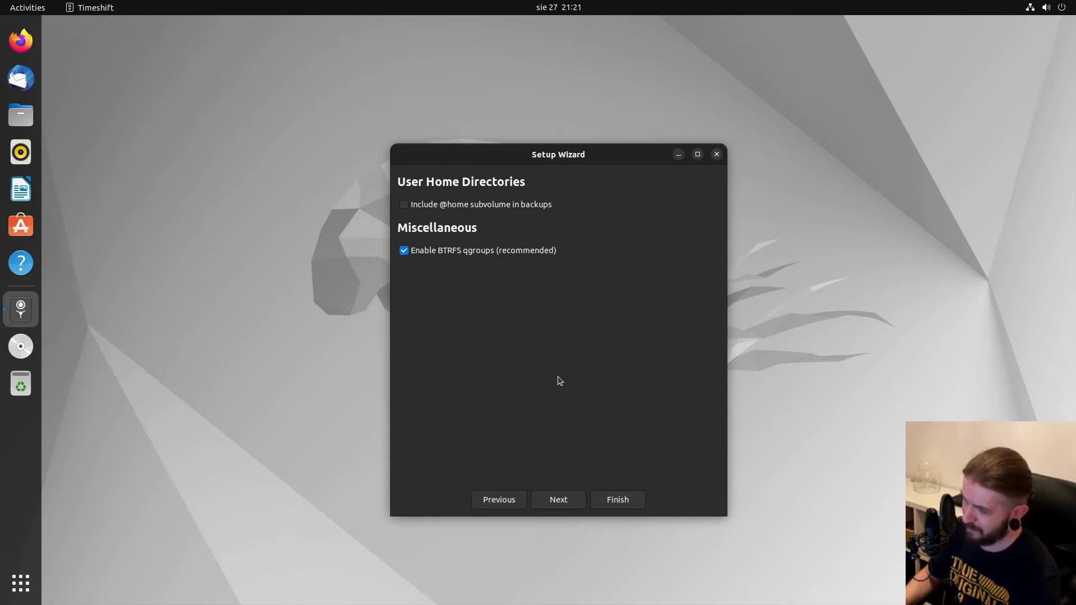
Finish the Setup Wizard and move the Timeshift main window to the top-right corner.
left_click(609, 496)
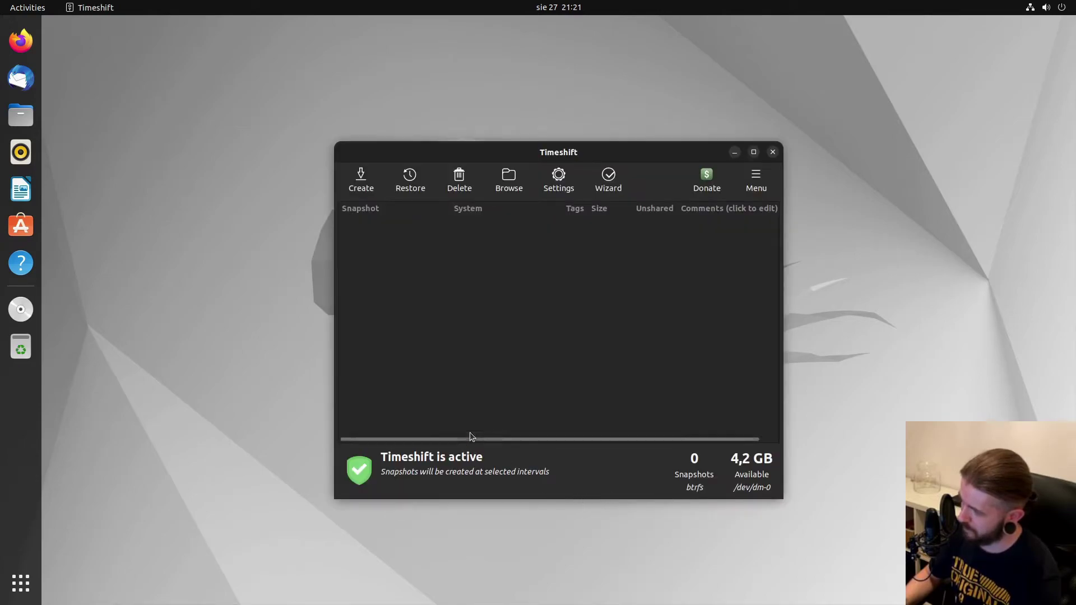
left_click_drag(611, 154, 571, 114)
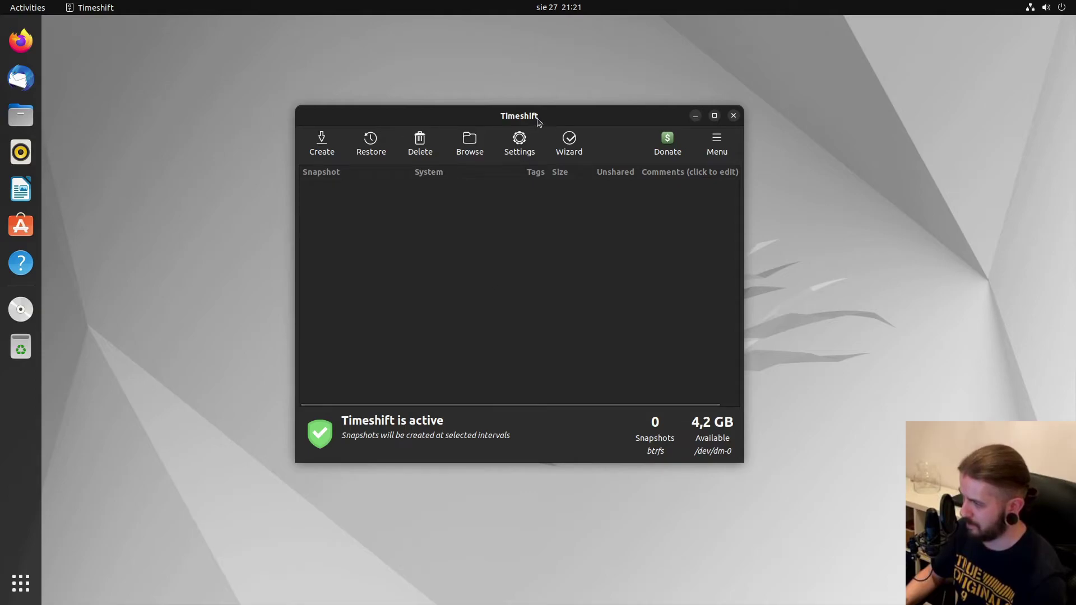
left_click_drag(539, 118, 837, 52)
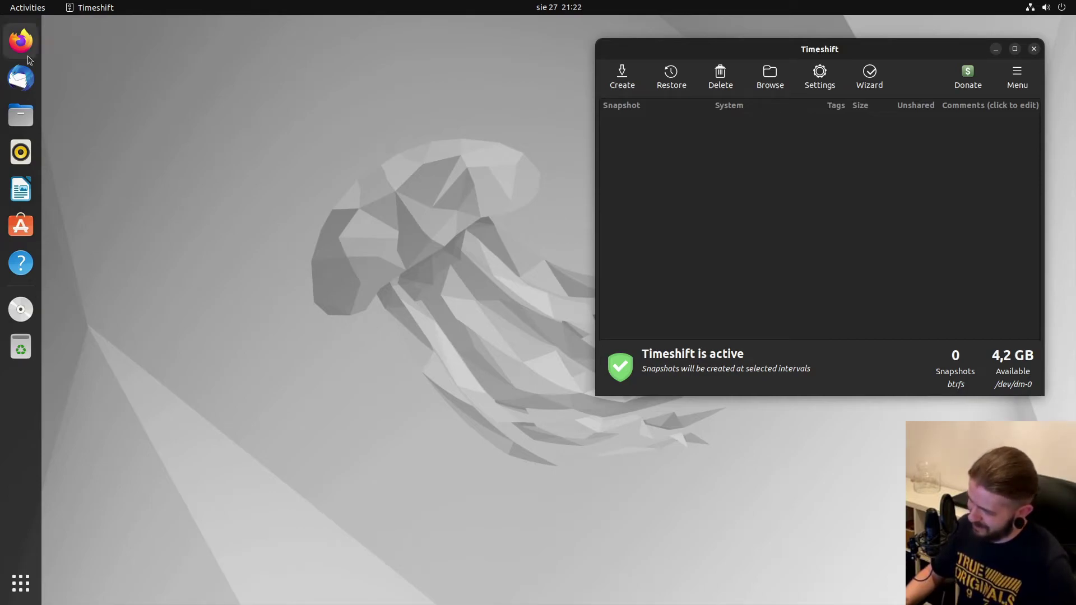
Open a Terminal from the overview and list filesystem disk usage with df -h.
key("super")
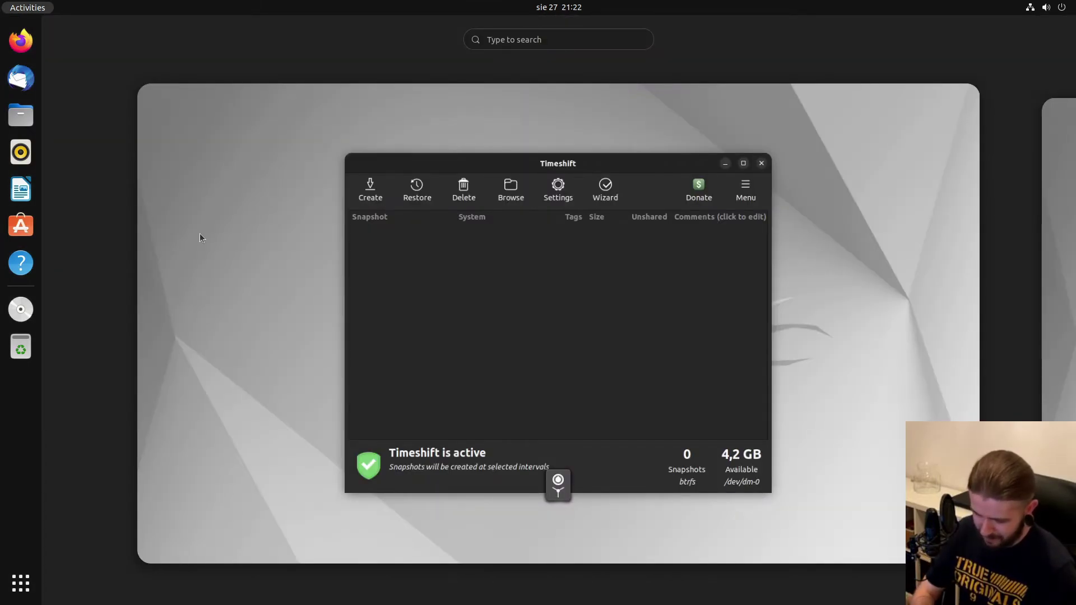
type("term")
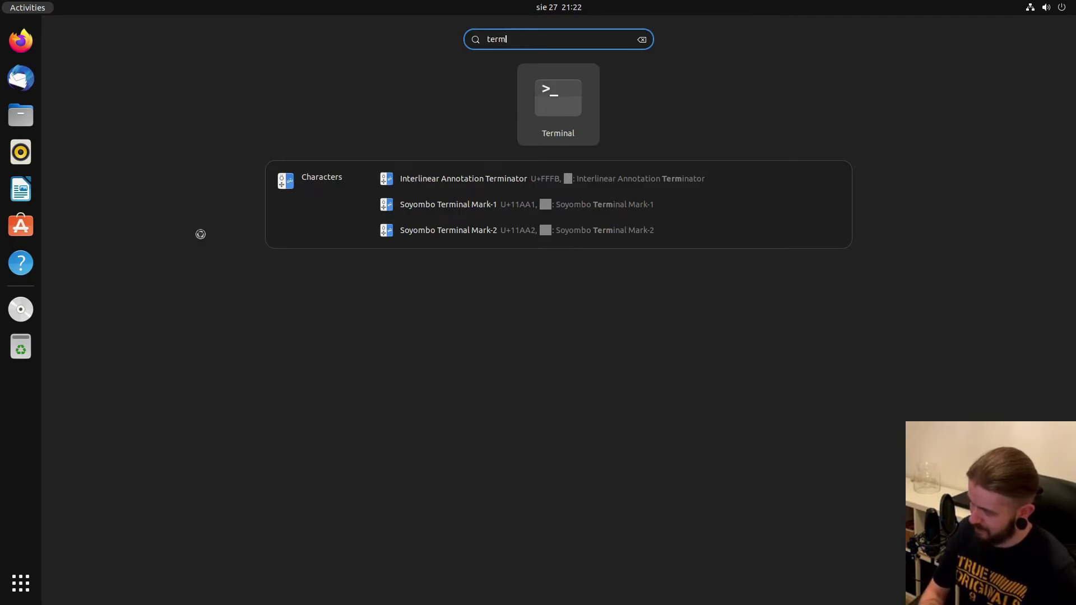
key("Return")
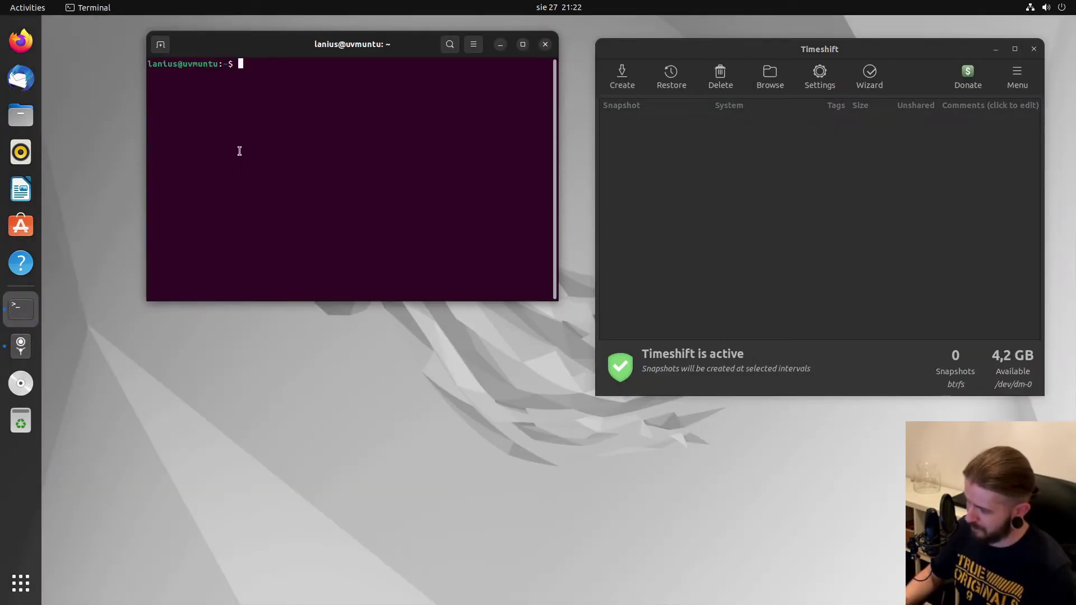
type("df -h")
key("Return")
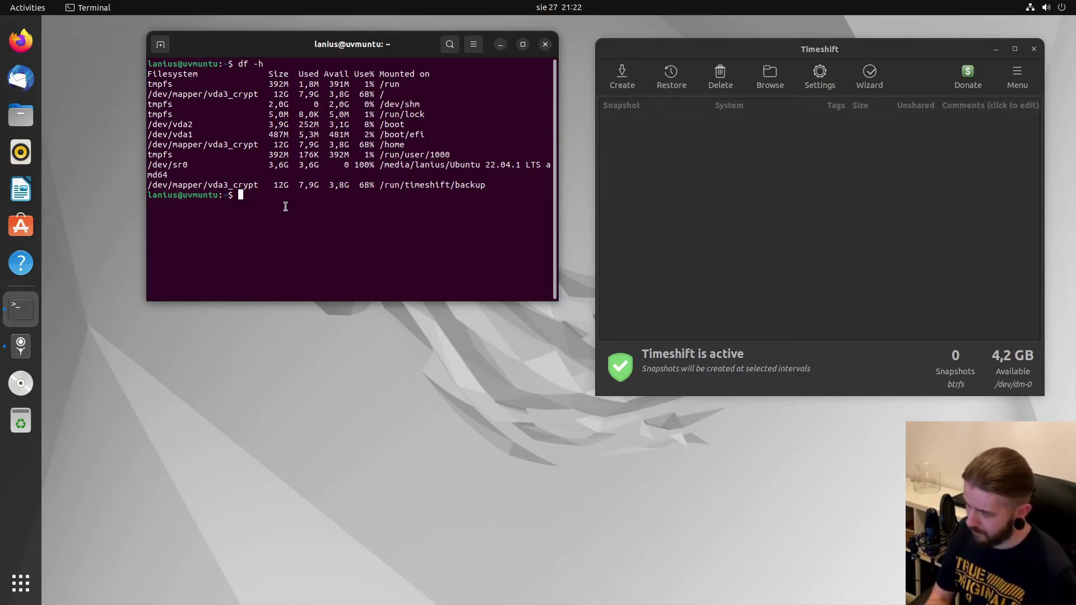
Change to the root directory with cd / and review the /home and root free-space entries.
type("cd /")
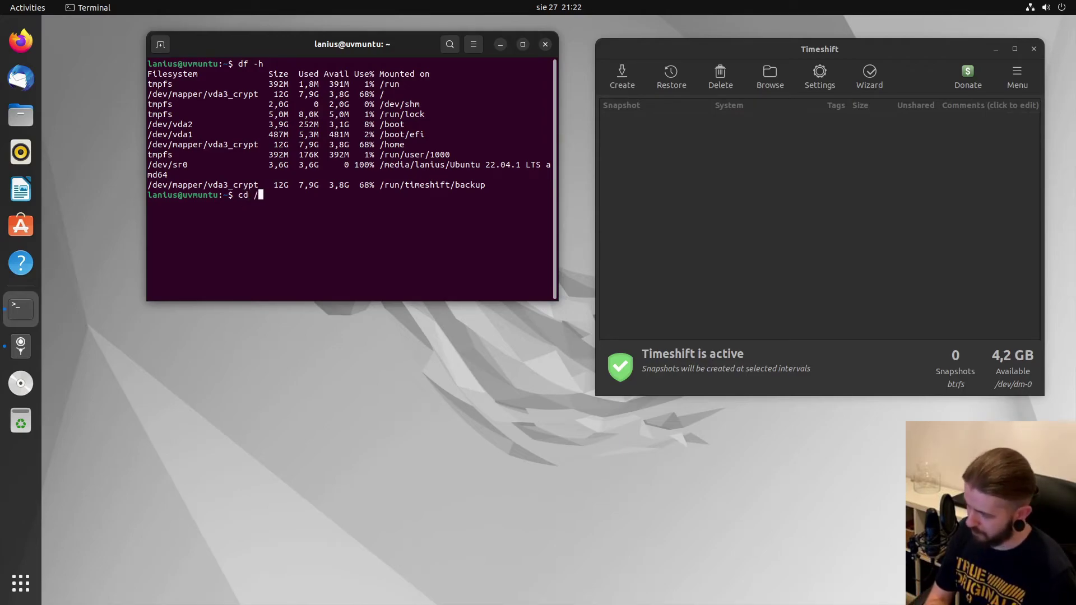
key("Return")
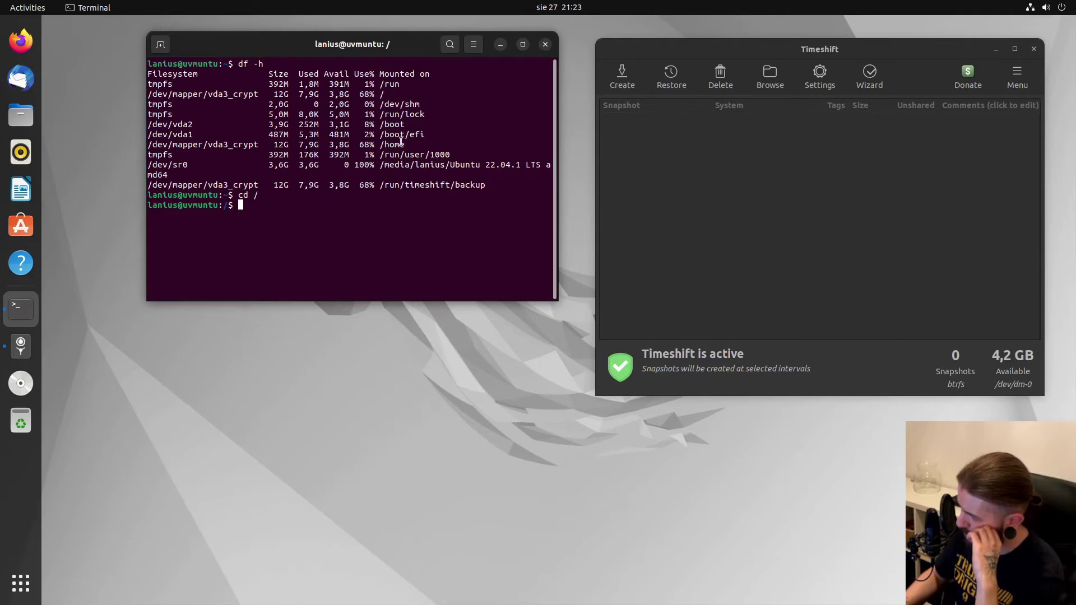
left_click_drag(369, 145, 403, 147)
left_click(401, 147)
left_click_drag(326, 94, 409, 94)
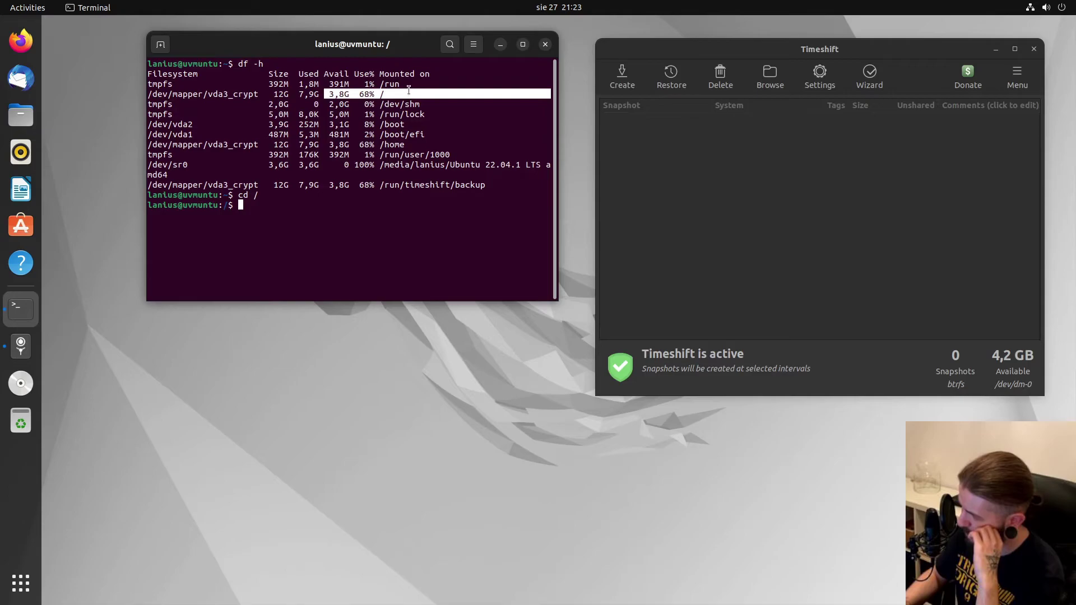
left_click(391, 145)
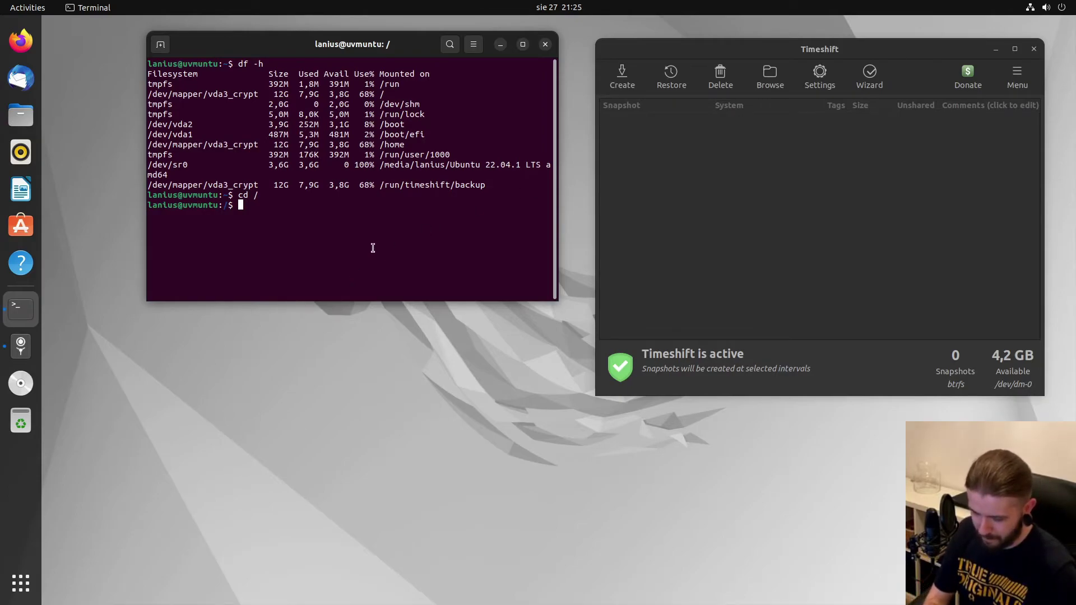
Get a root shell with sudo su, entering the account password.
type("sudo su")
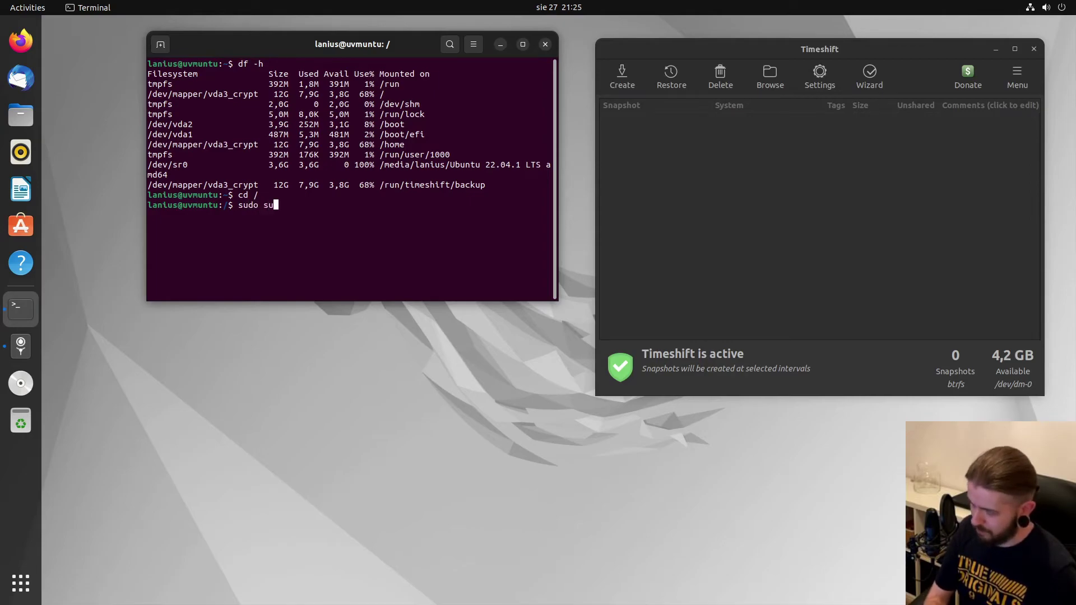
key("Return")
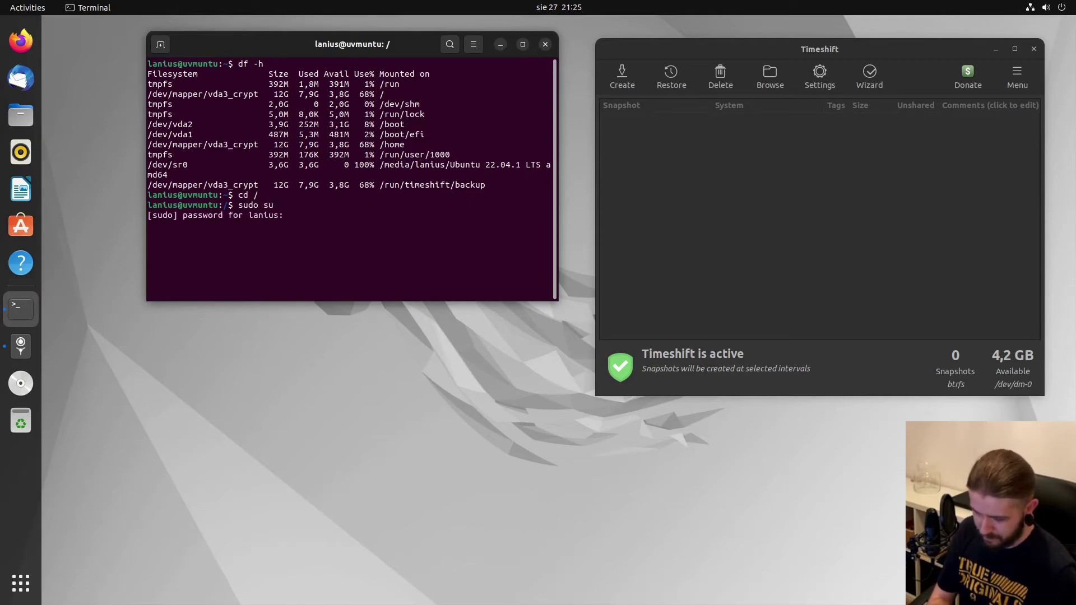
key("Return")
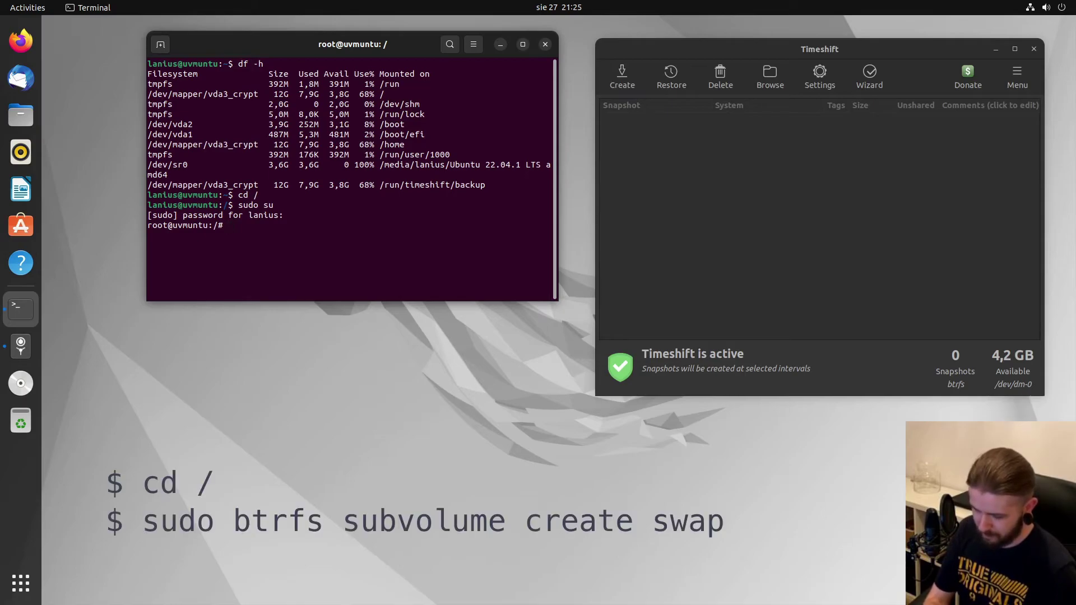
Create the btrfs subvolume swap and confirm it appears in the ls listing.
type("btr")
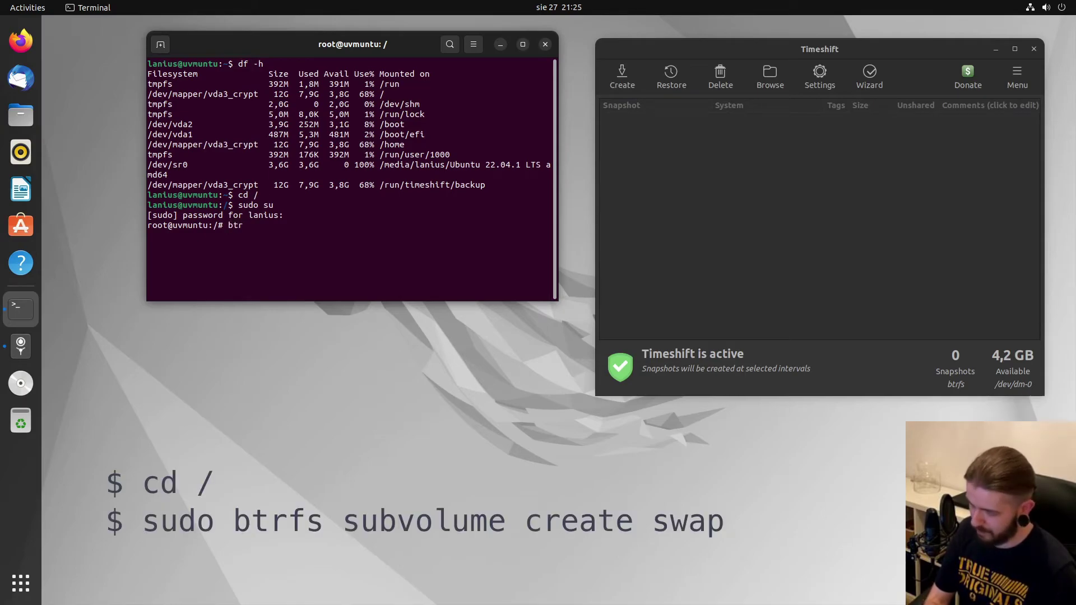
type("fs")
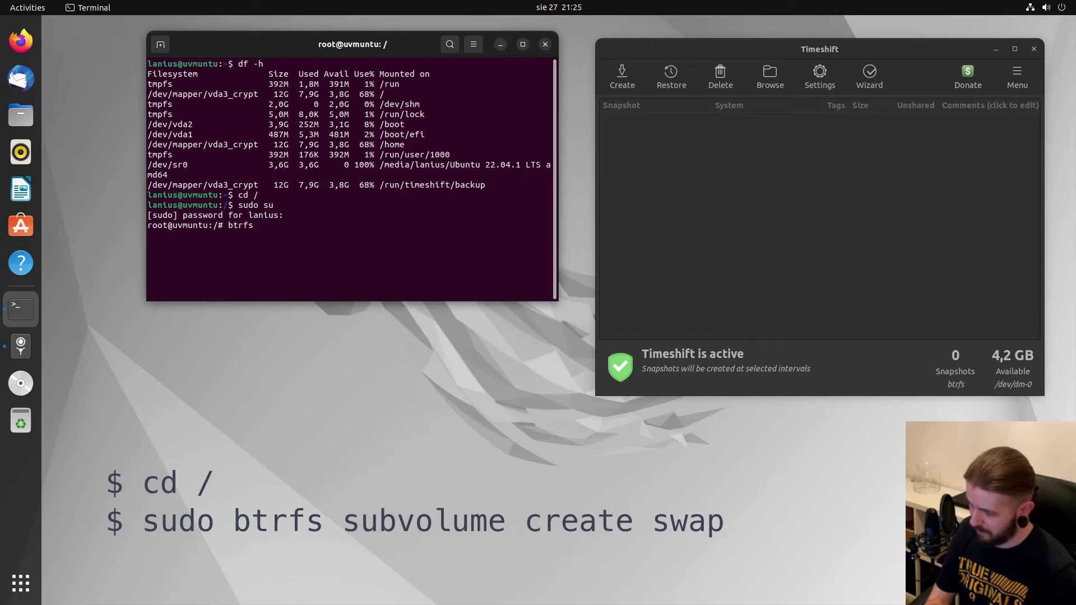
type(" su")
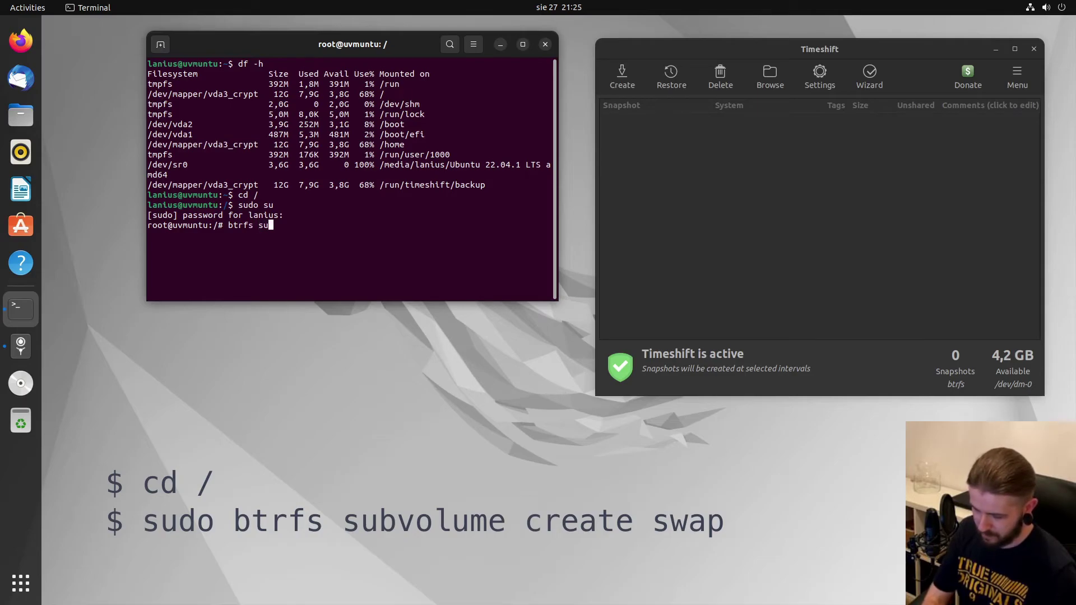
type("b")
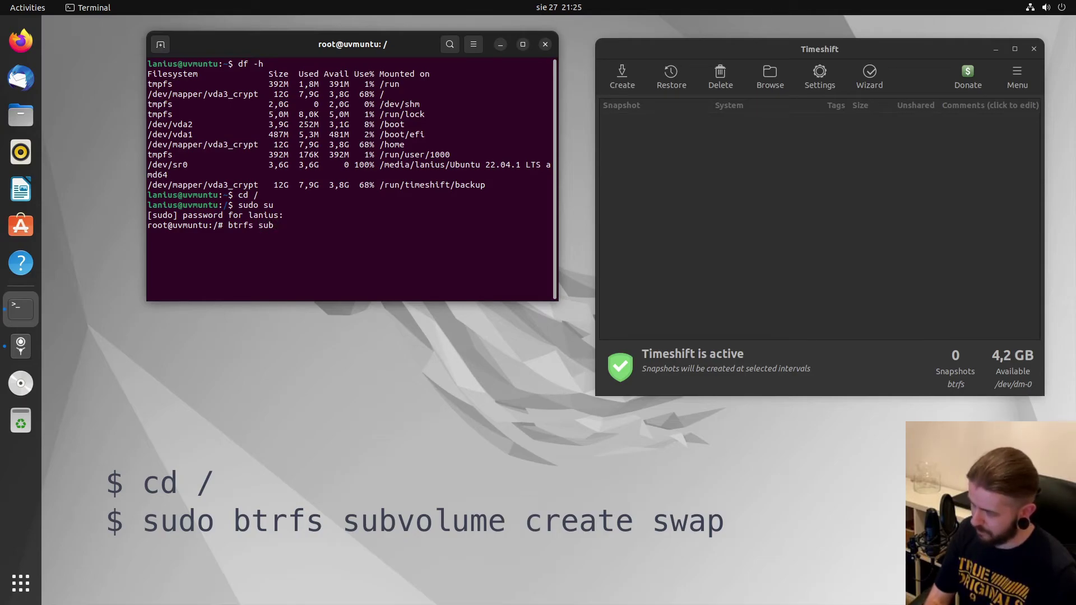
type("volume cr")
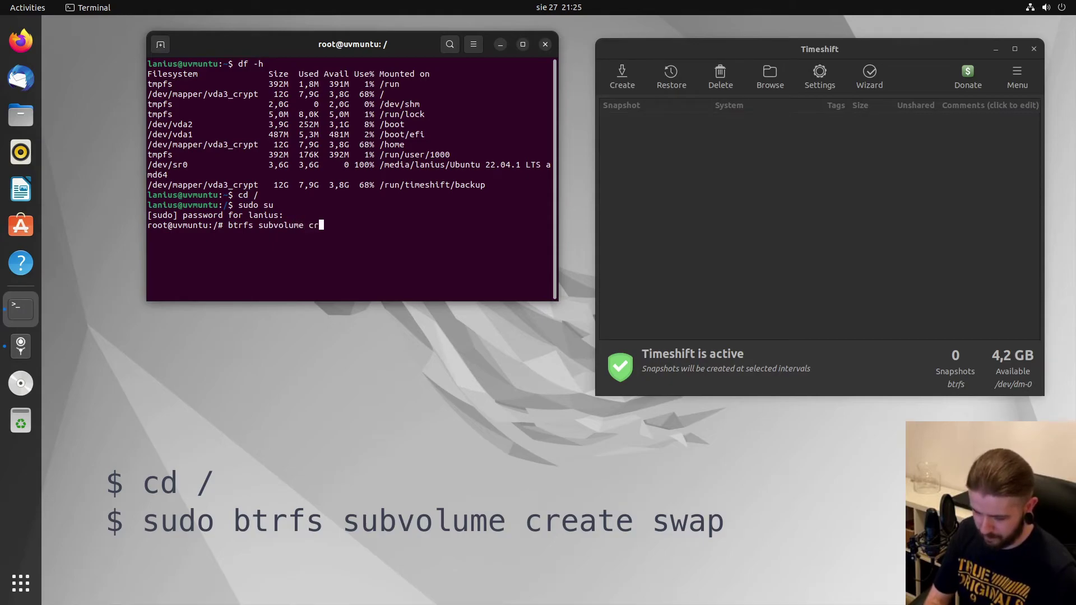
type("eate swap")
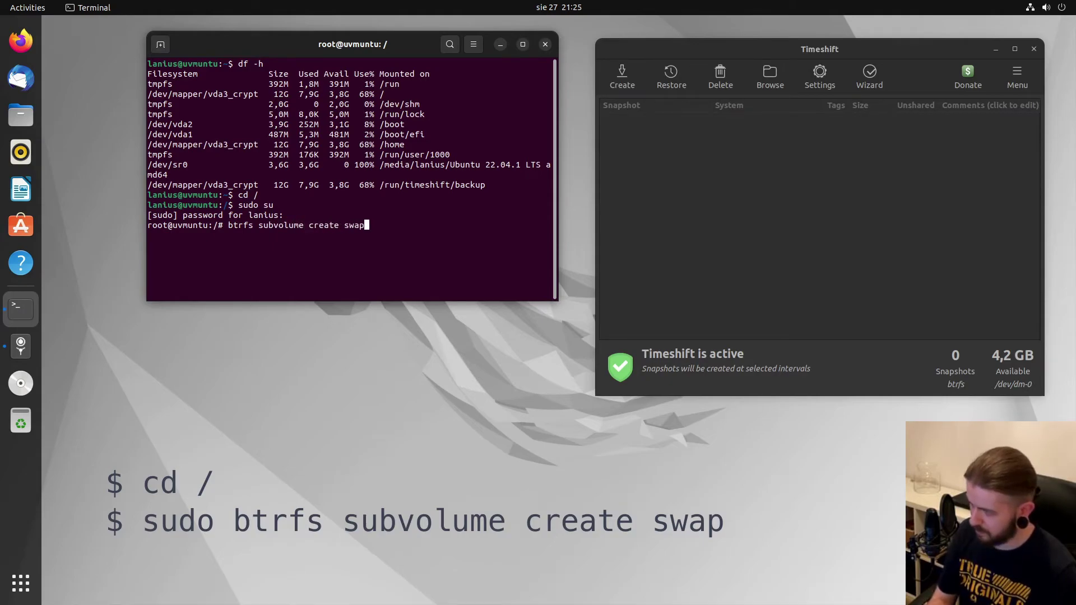
key("Return")
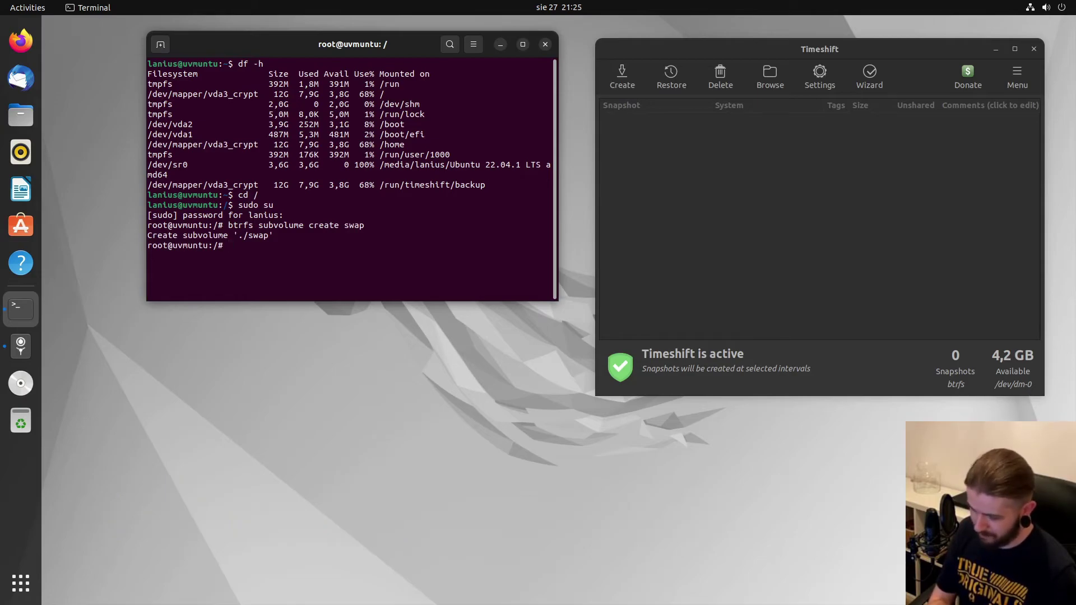
type("c")
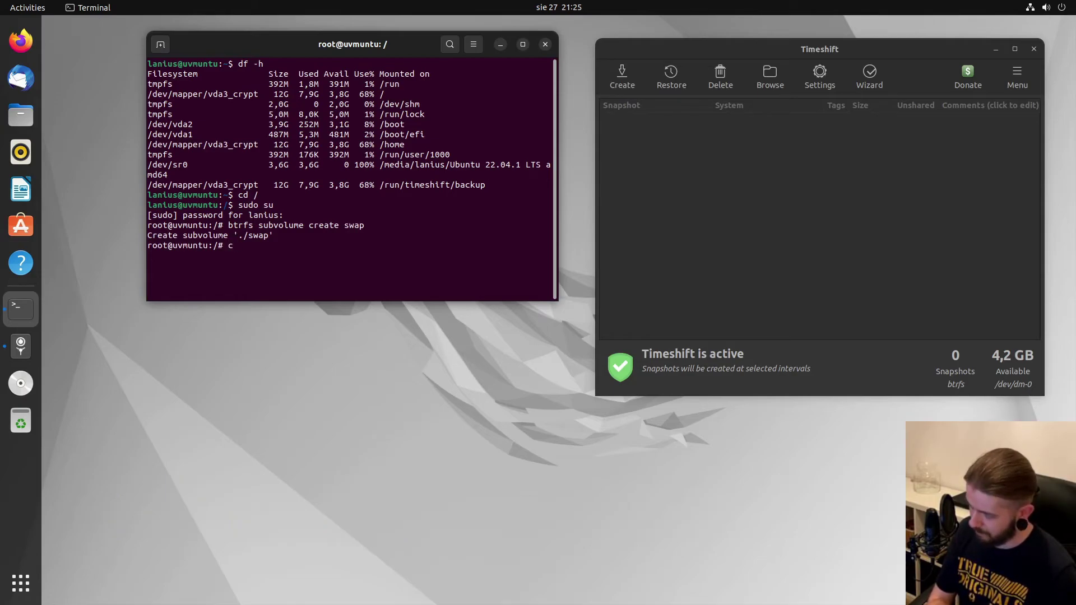
type("d")
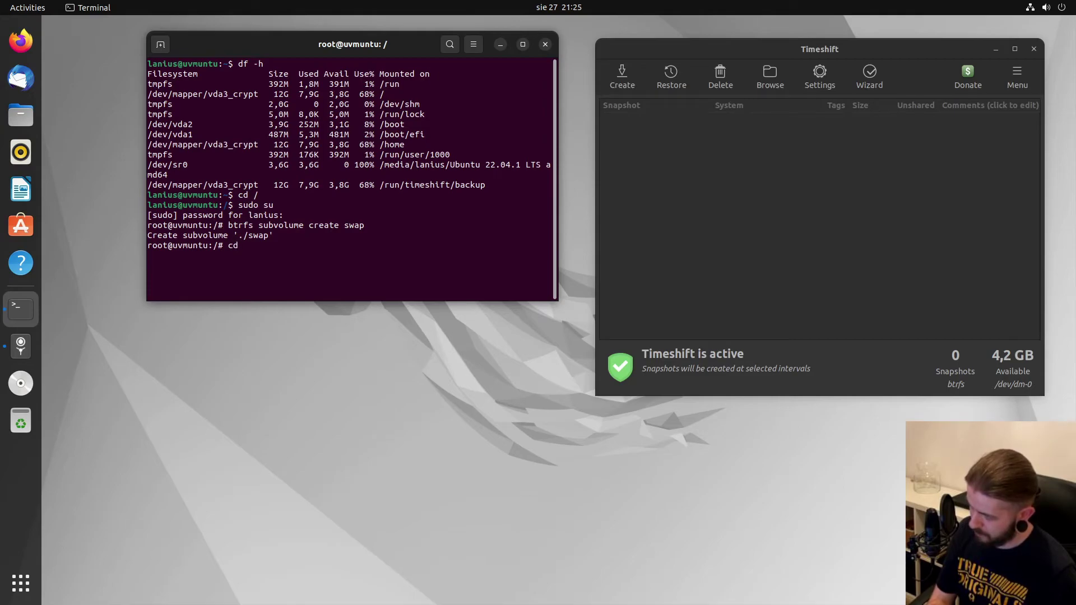
key("BackSpace")
key("BackSpace")
type("ls")
key("Return")
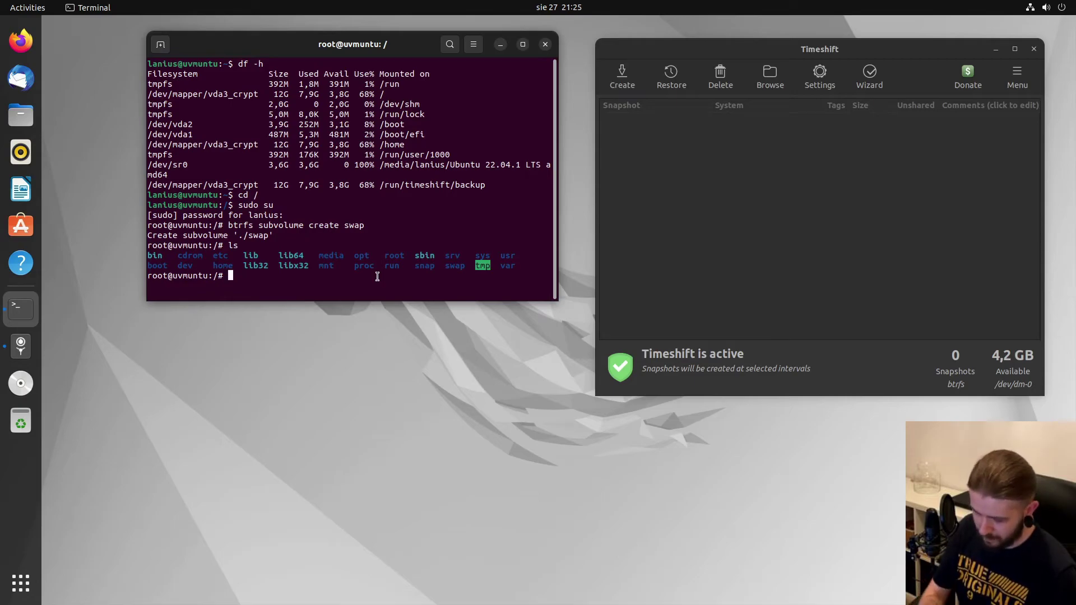
Run chattr +C /swap to disable copy-on-write on the swap subvolume.
type("chattr")
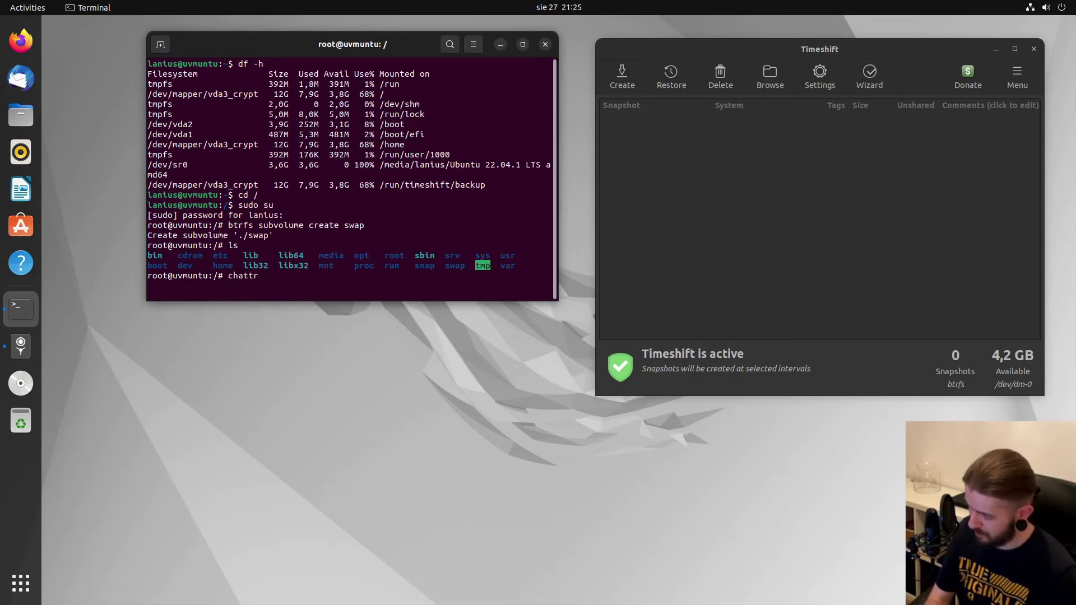
type(" +C")
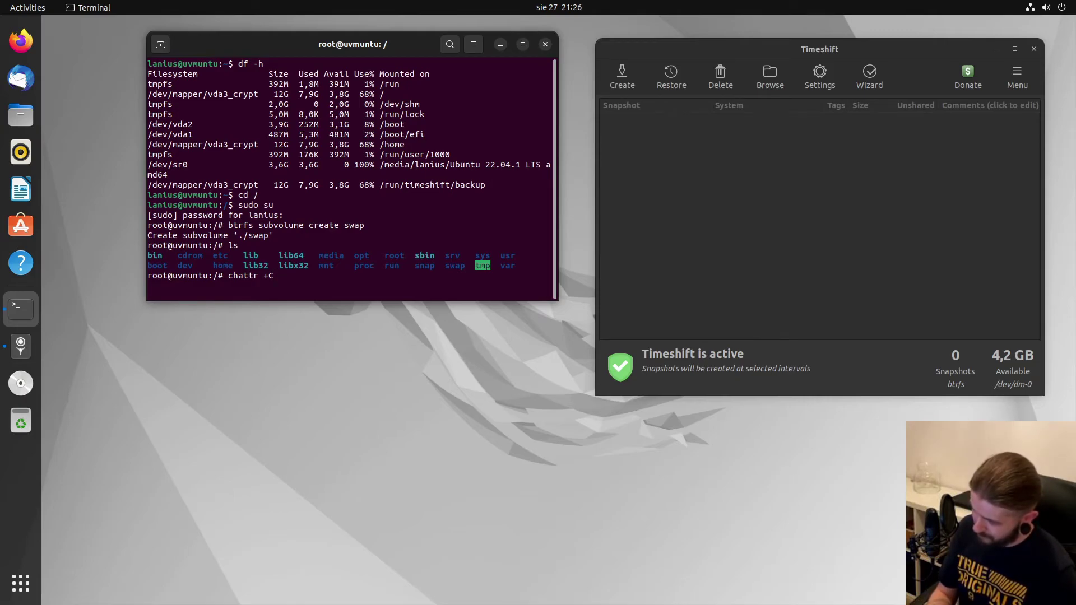
type(" /swap")
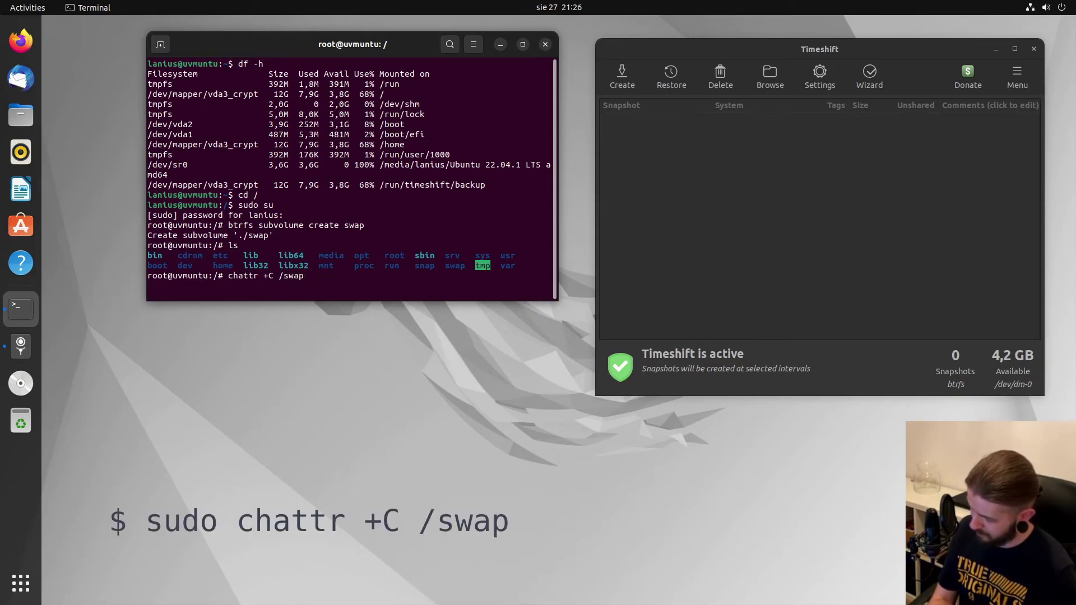
key("Return")
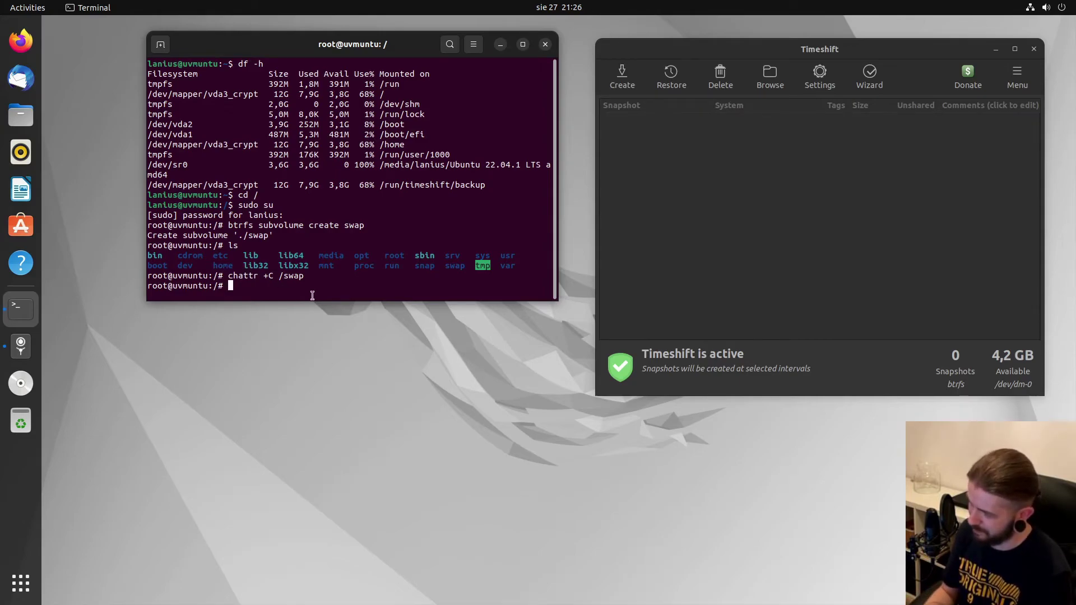
Allocate a 1G /swap/file with fallocate and set its permissions to 0660.
type("fallocate -l")
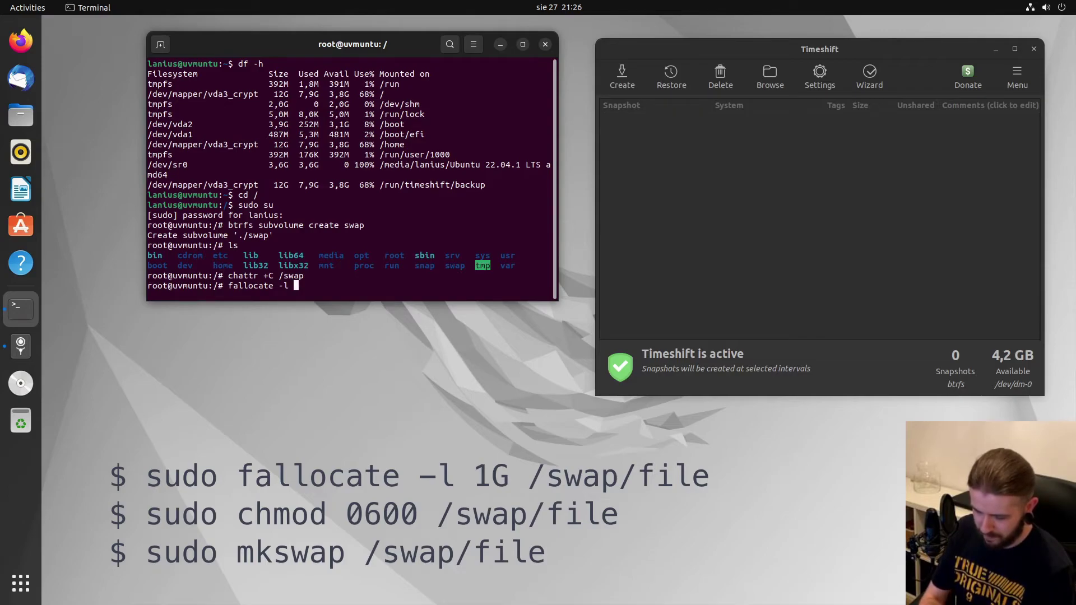
type("1G /swap/")
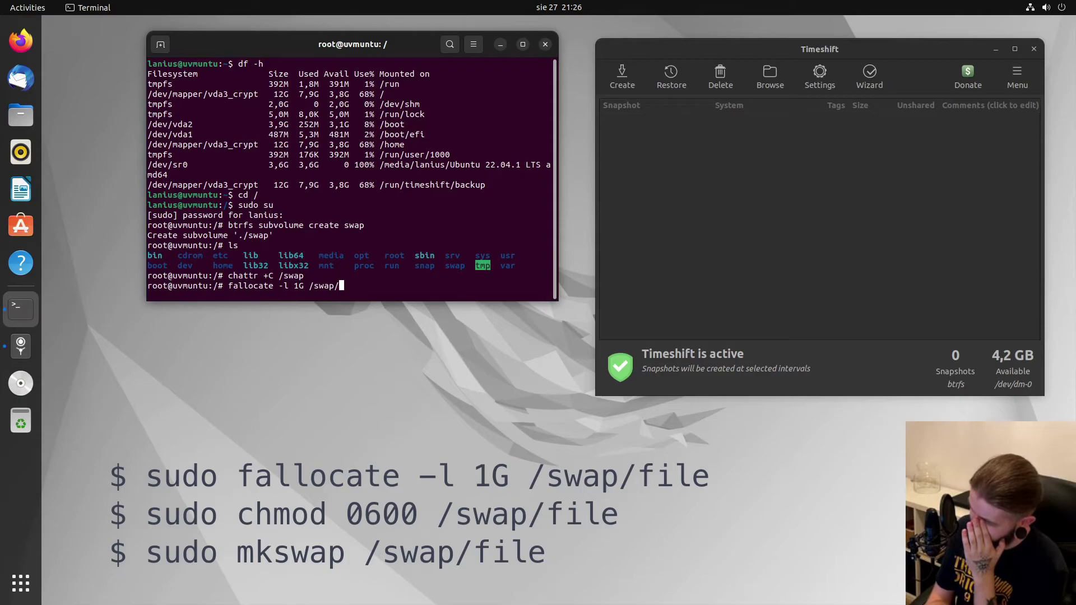
type("file")
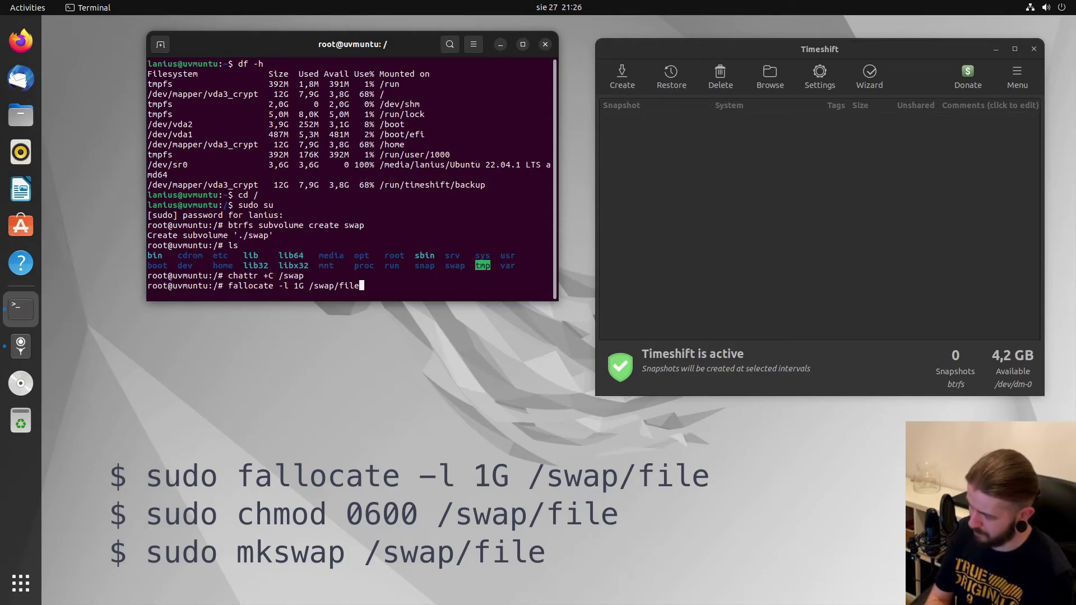
key("BackSpace")
key("BackSpace")
key("BackSpace")
key("BackSpace")
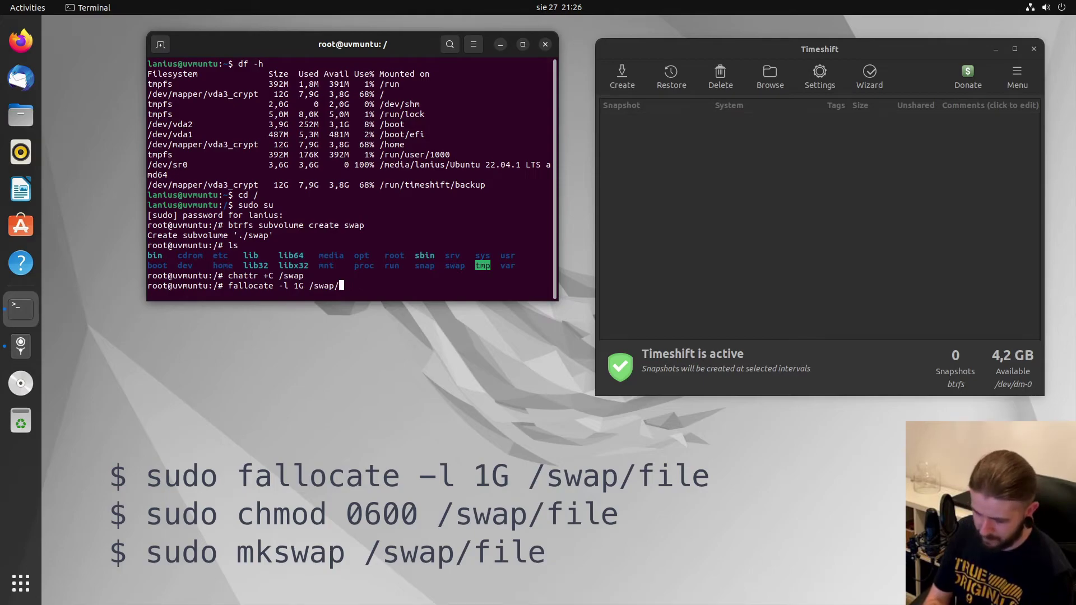
type("file")
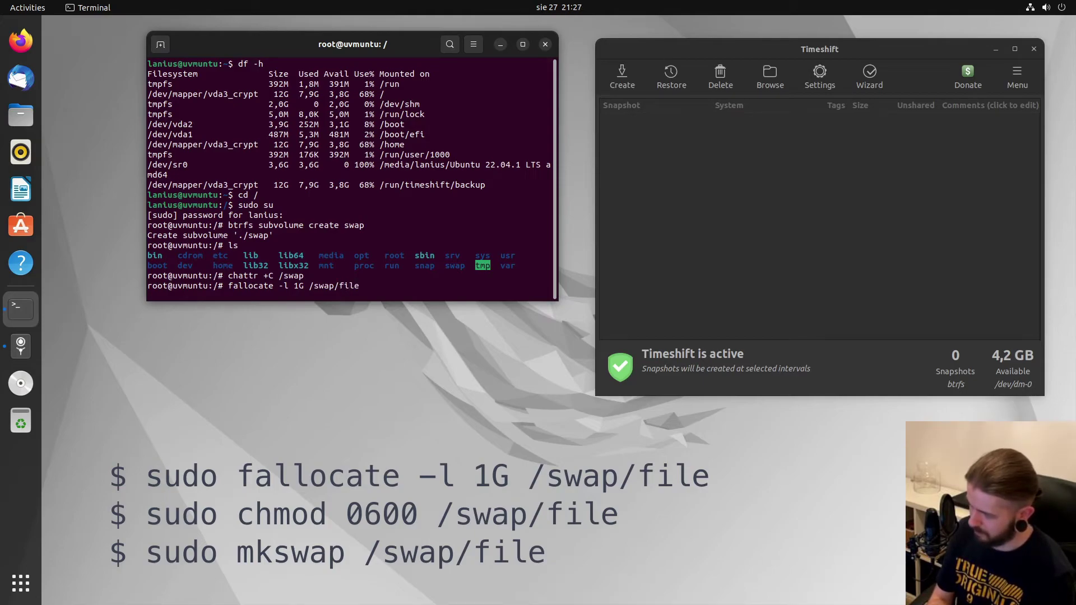
key("Return")
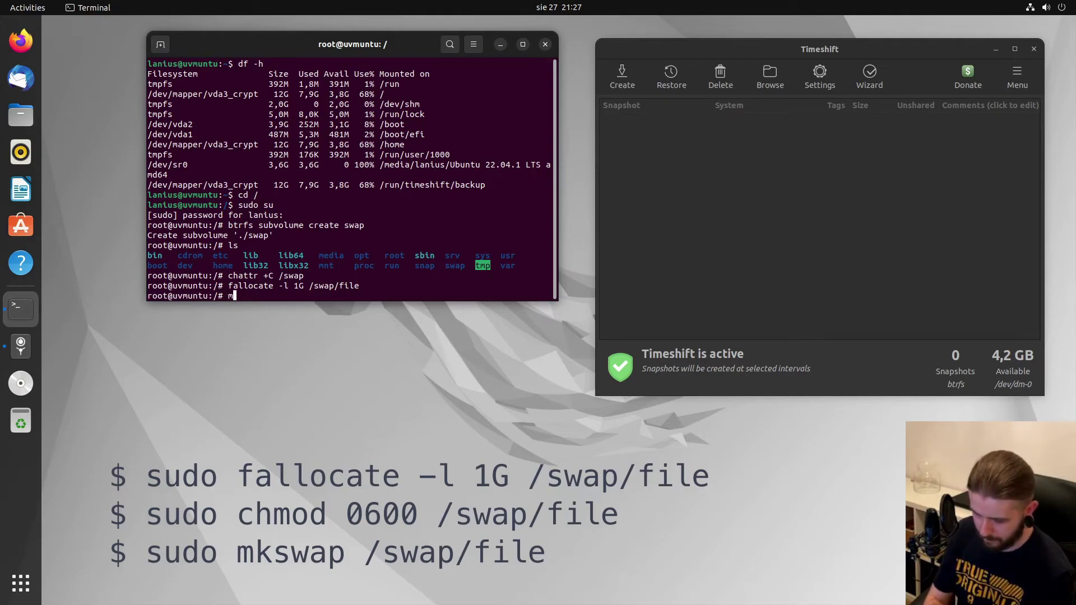
type("chmod")
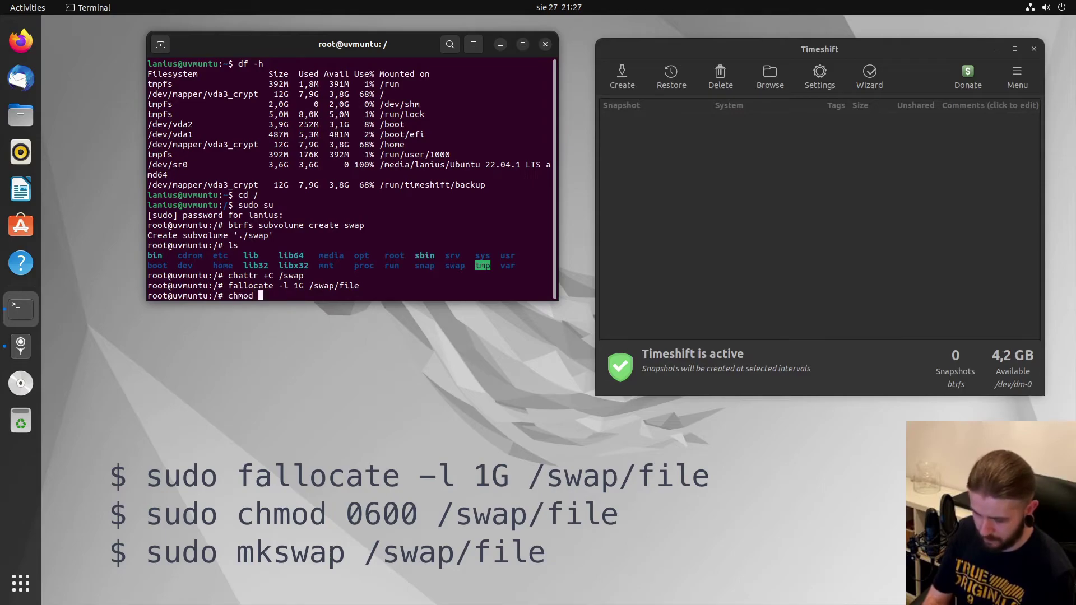
type(" 0660")
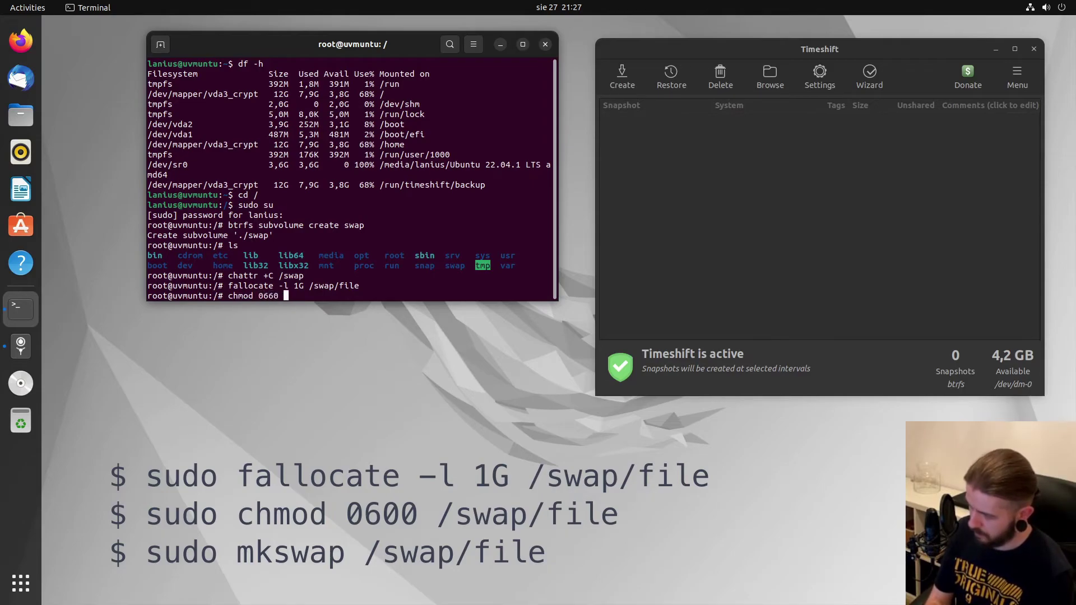
type(" /swap/")
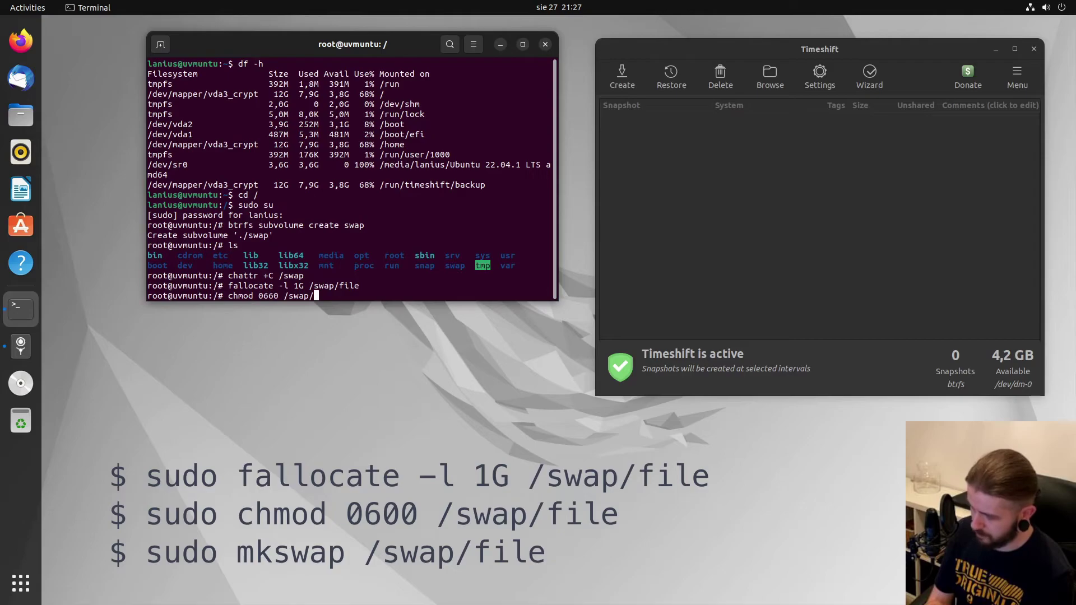
type("file")
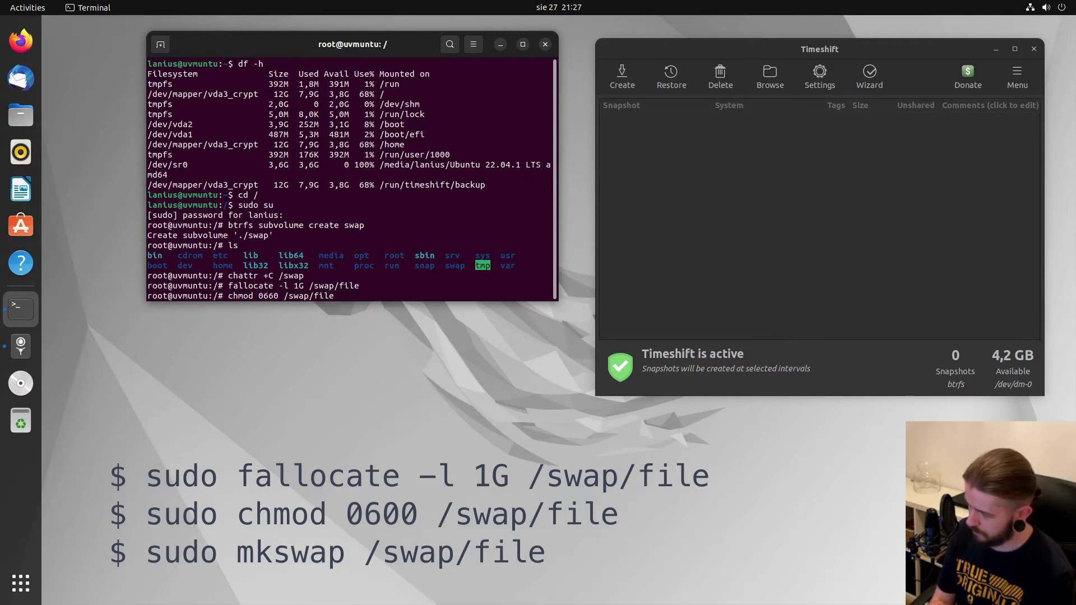
key("Return")
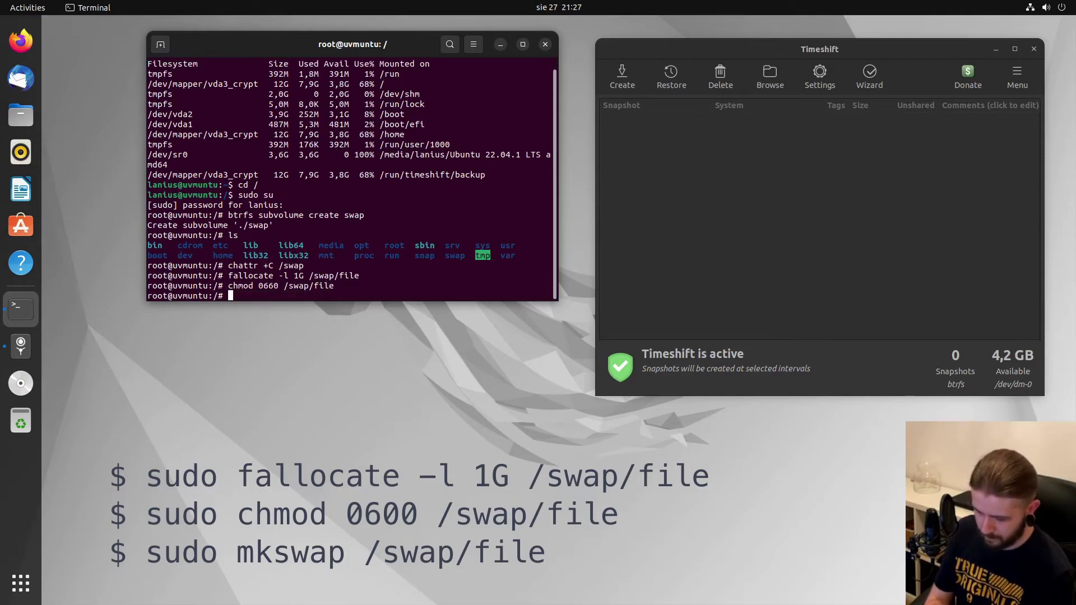
Run mkswap on /swap/file, correct its permissions to 0600, then rerun mkswap.
type("mkswap ")
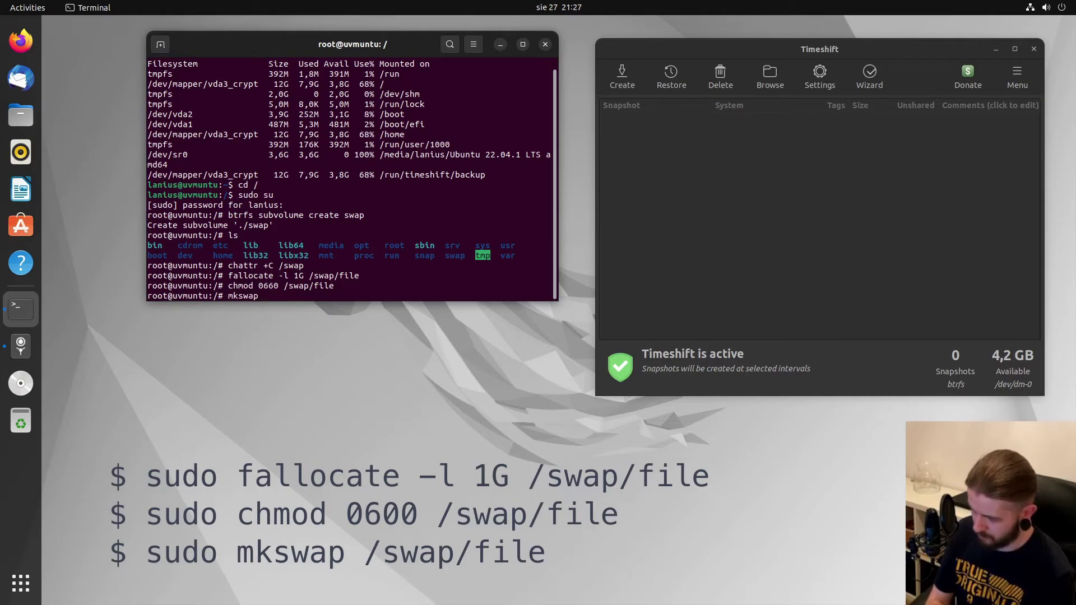
type("/swap/")
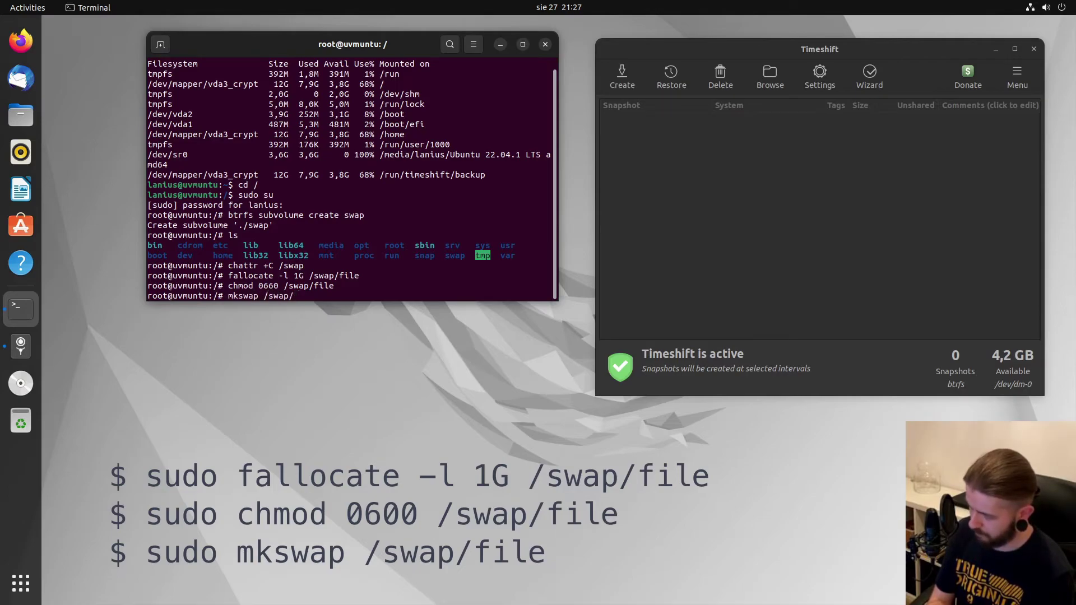
type("file")
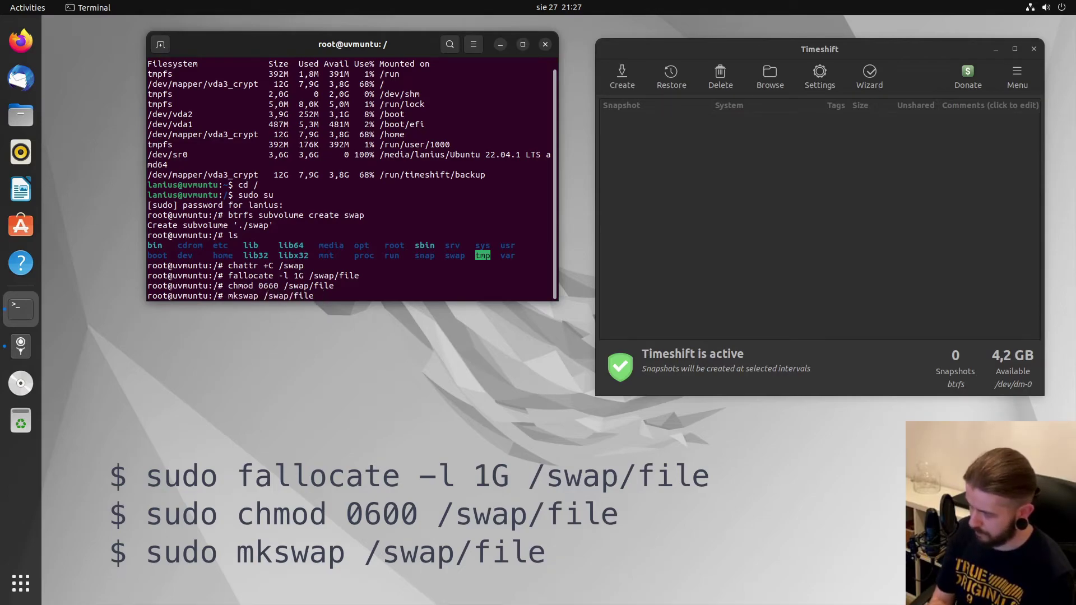
key("Return")
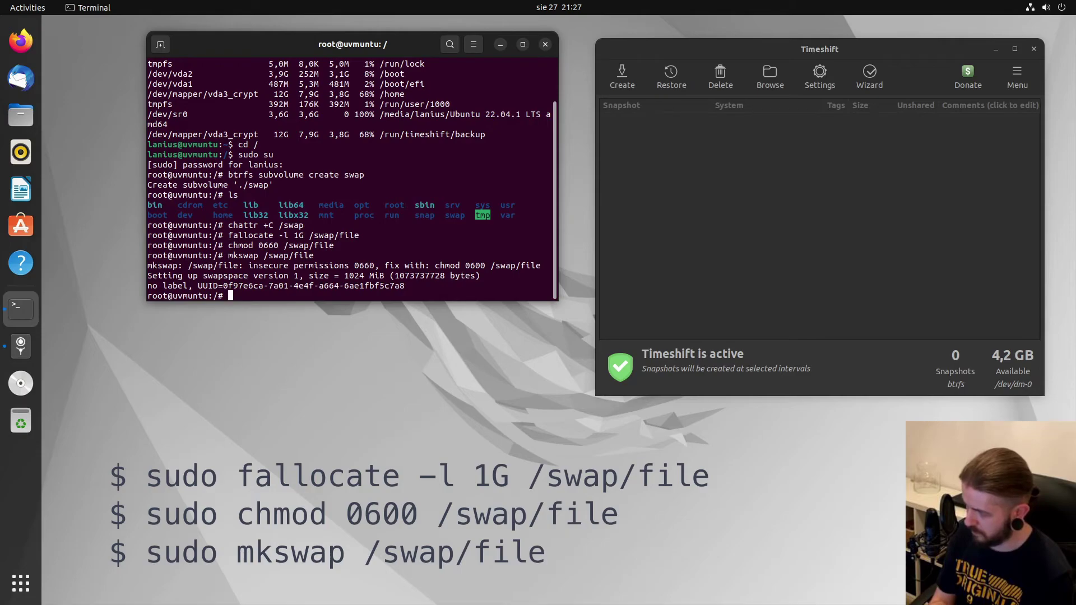
key("Up")
key("Up")
key("Left")
key("Left")
key("Left")
key("Left")
key("Left")
key("Left")
key("Left")
key("Left")
key("Left")
key("Left")
key("Left")
key("BackSpace")
type("0")
key("Return")
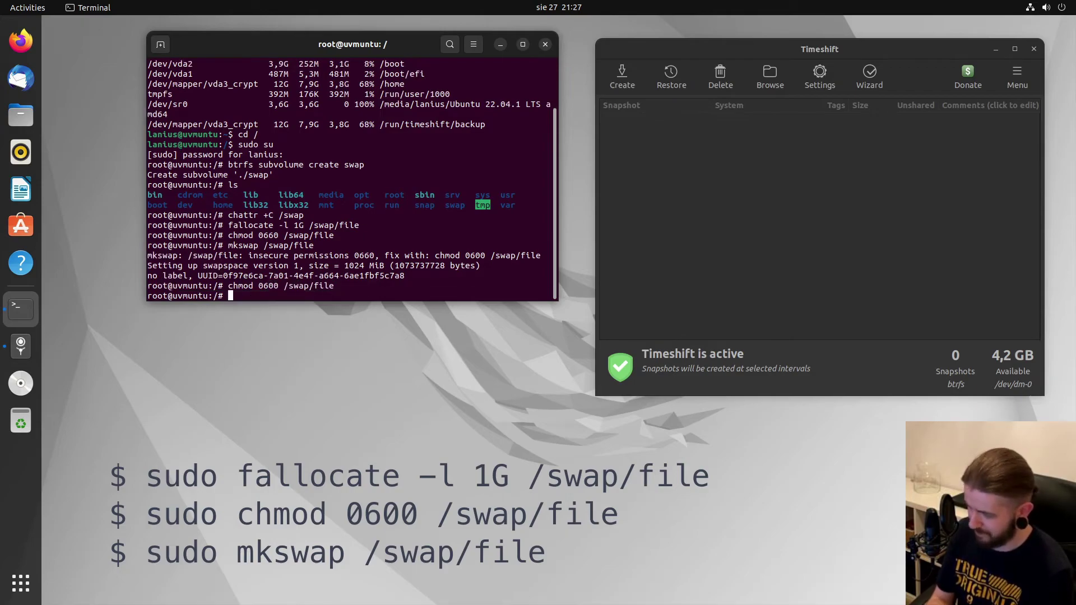
key("Up")
key("Up")
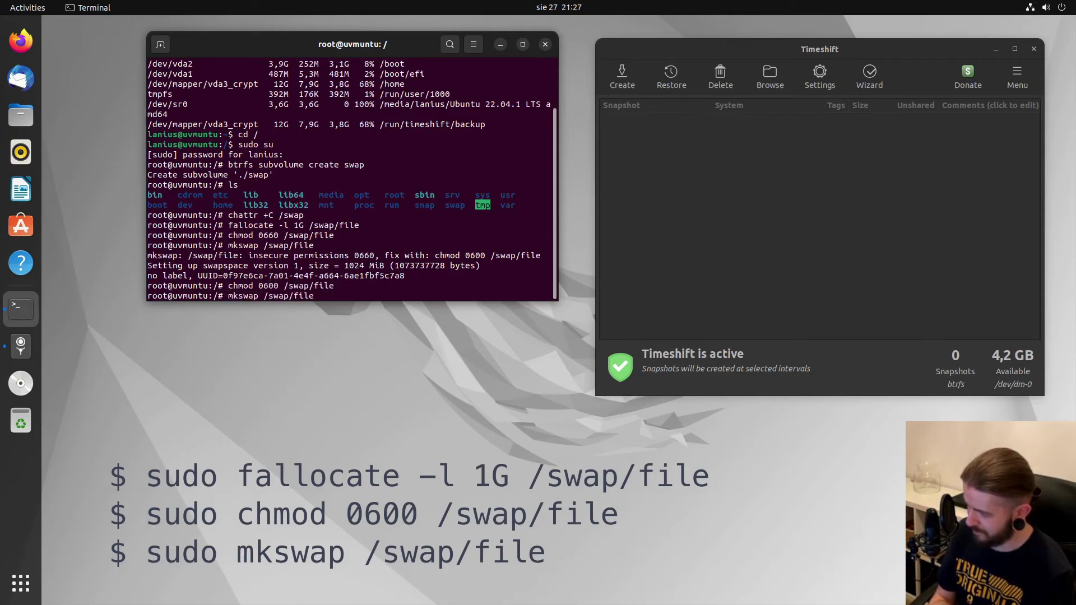
key("Return")
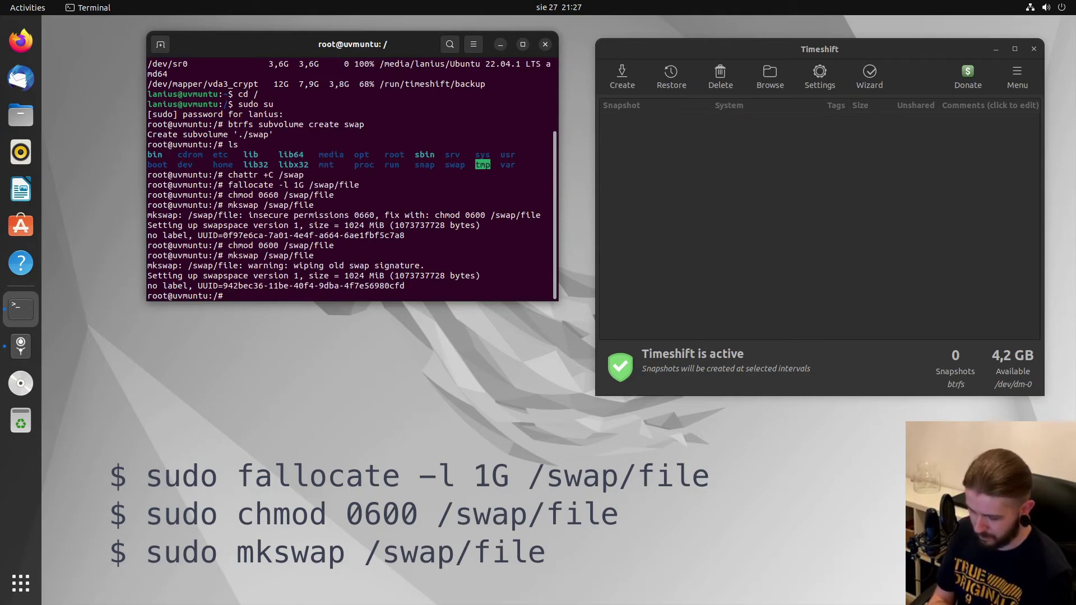
Activate the swap file with swapon /swap/file.
type("swap")
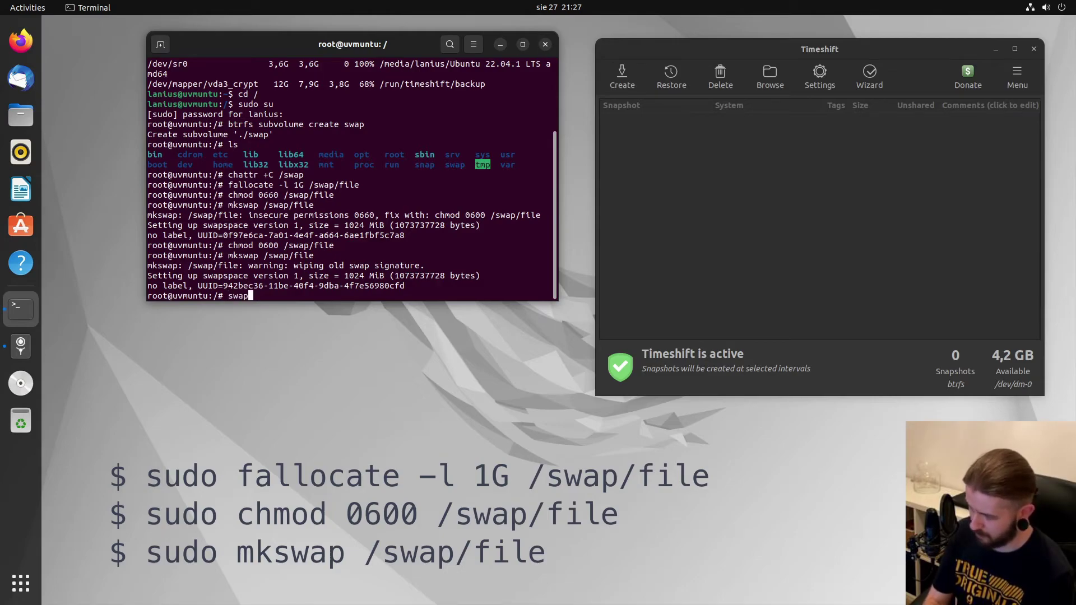
type("on")
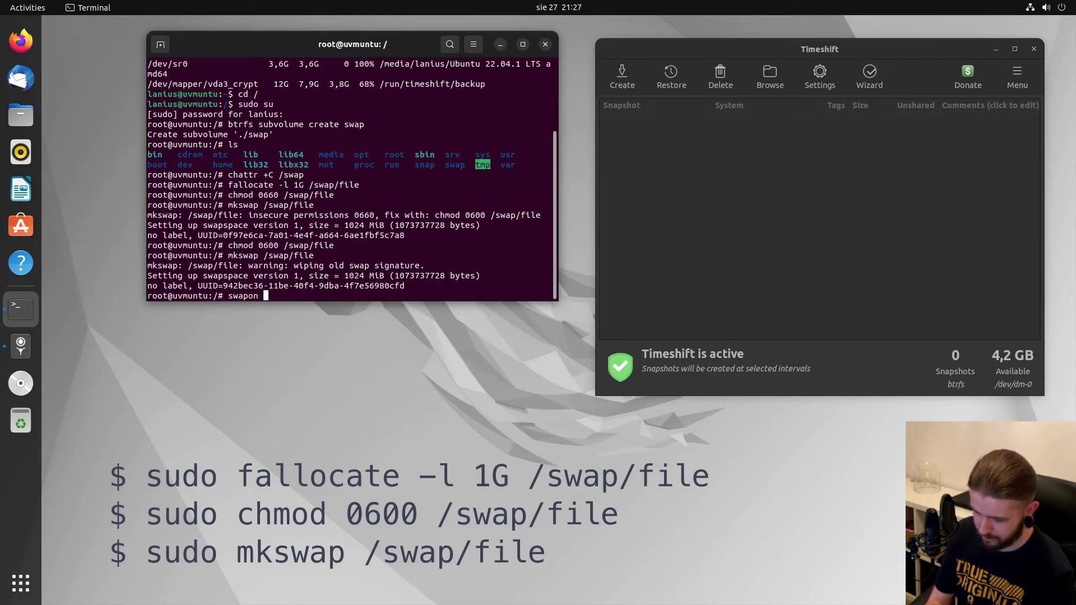
type(" /")
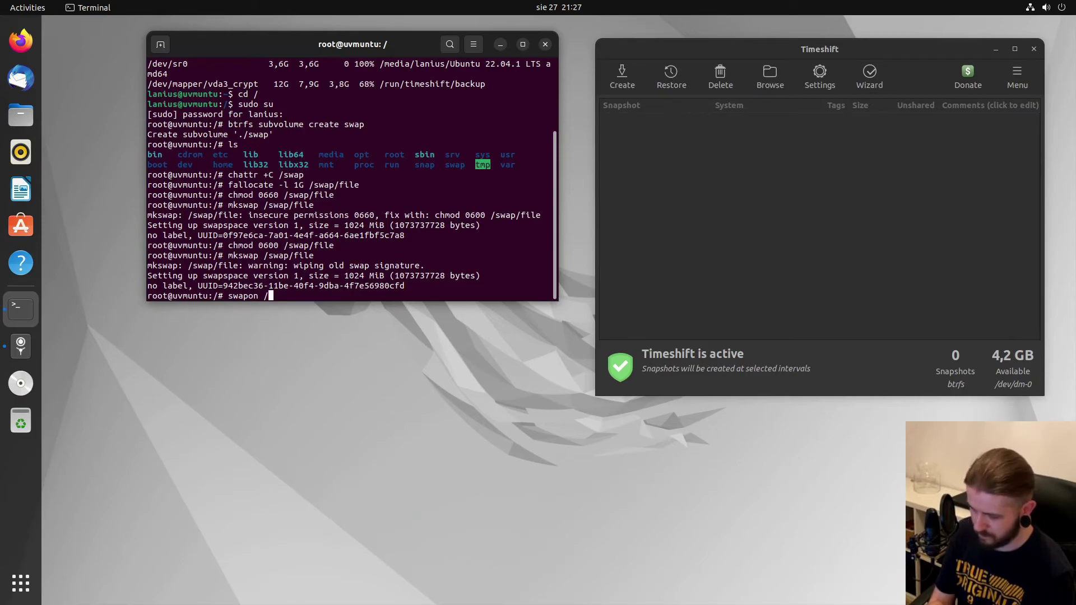
type("swap/file")
key("Return")
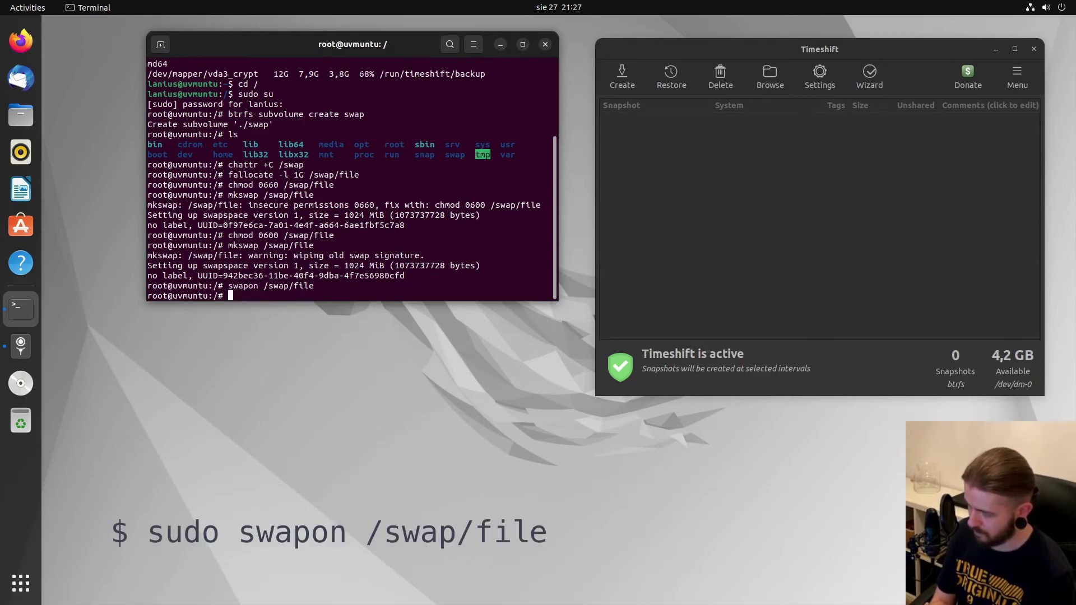
type("htop")
key("Return")
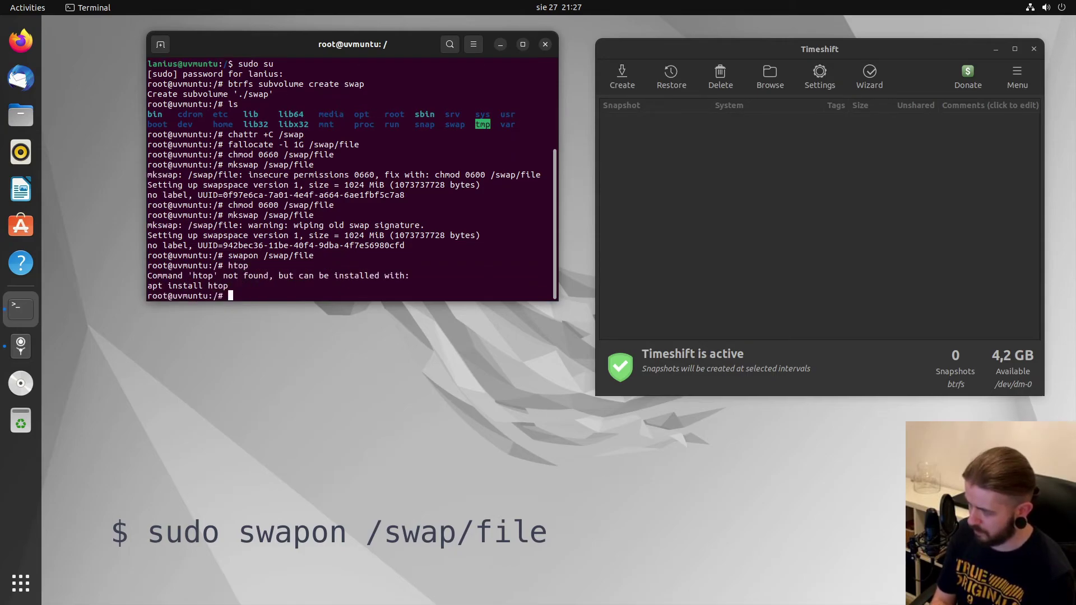
Install htop with apt, confirm 1024M swap in its Swp bar, then quit.
type("apt")
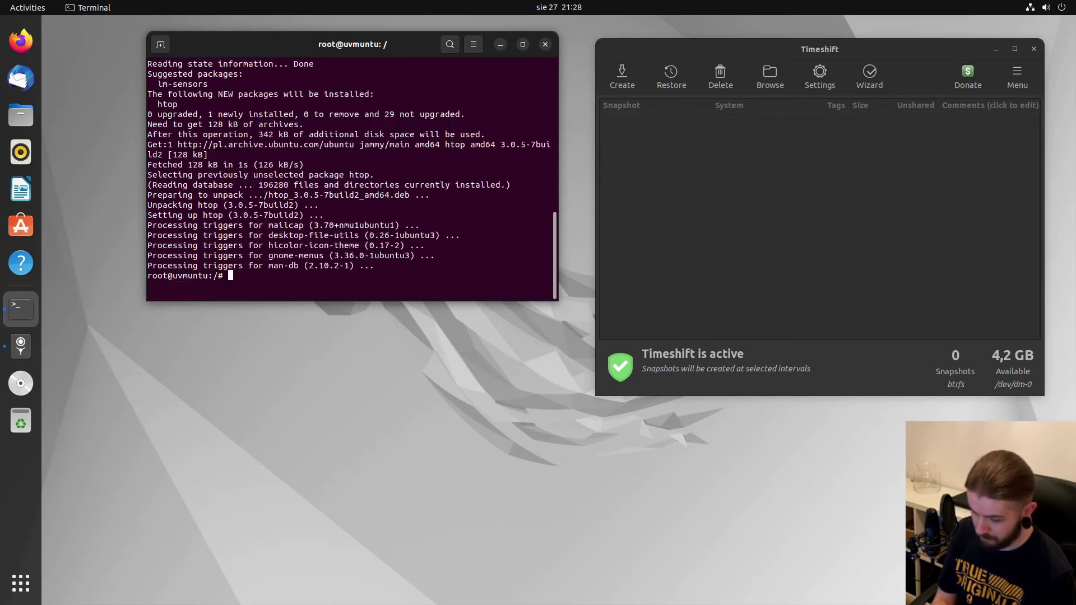
type("htop")
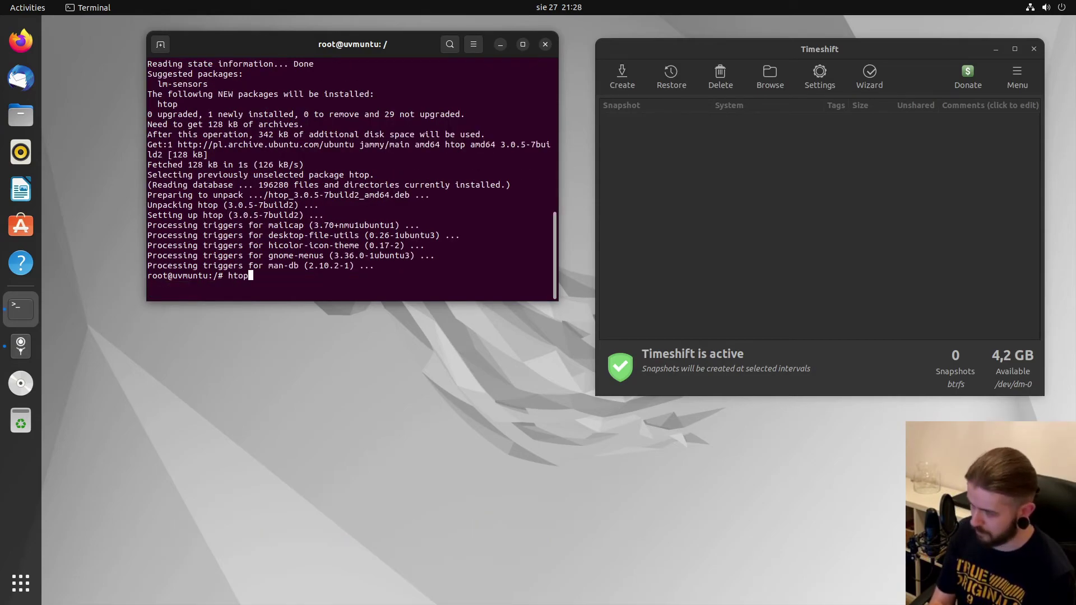
key("Return")
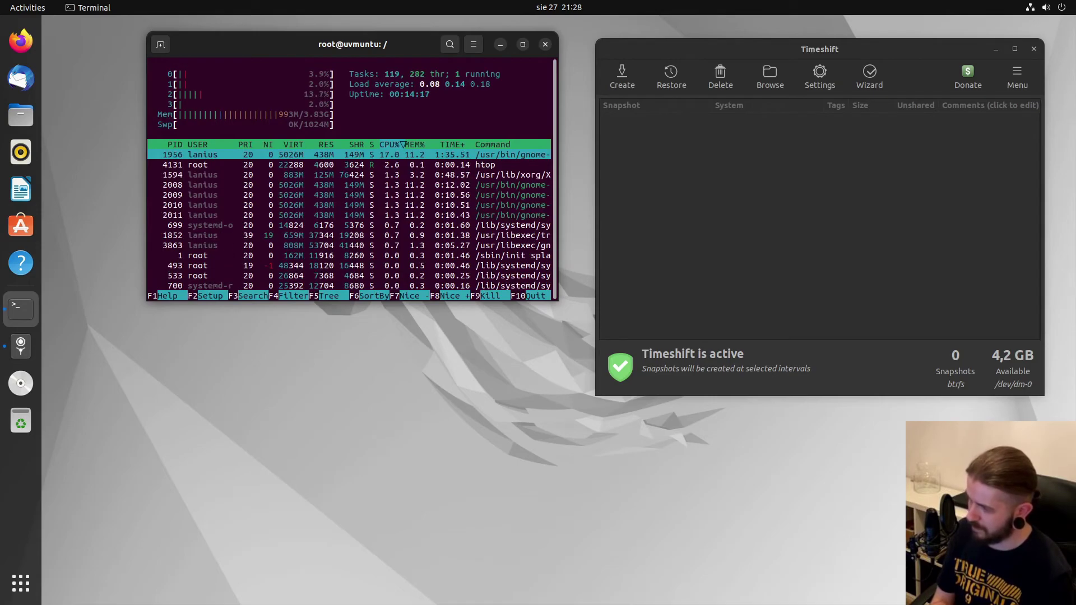
key("q")
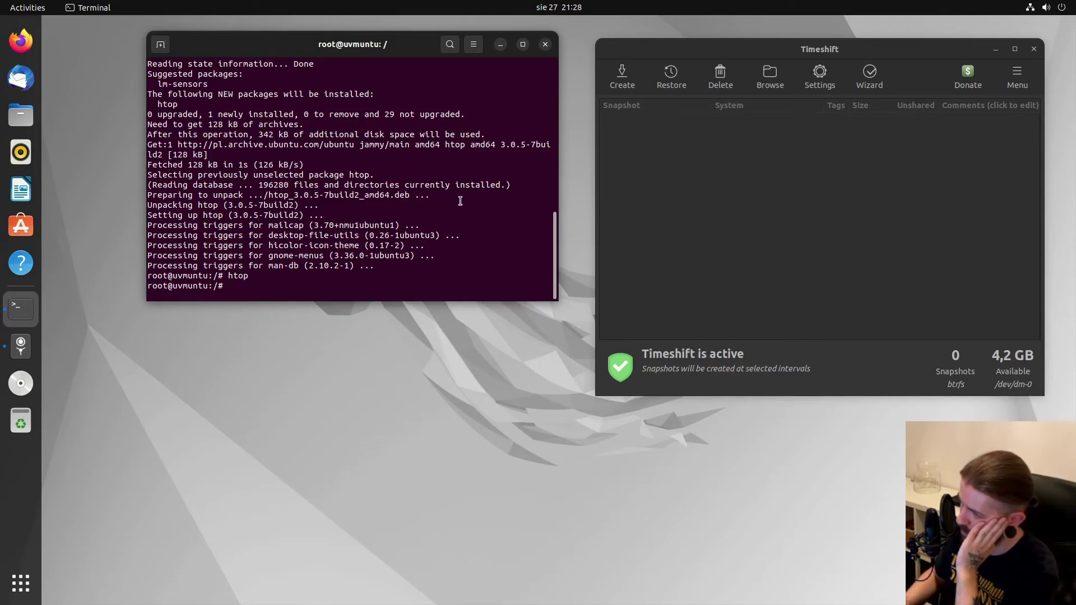
Create a manual Timeshift snapshot of the current Ubuntu system.
scroll(455, 241, "up", 6)
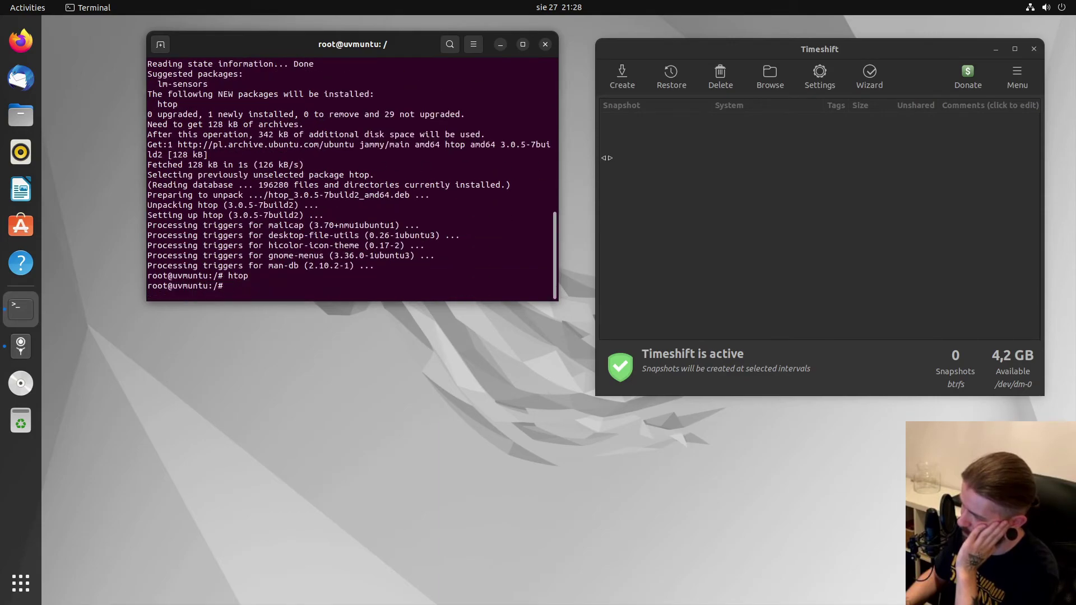
left_click(671, 202)
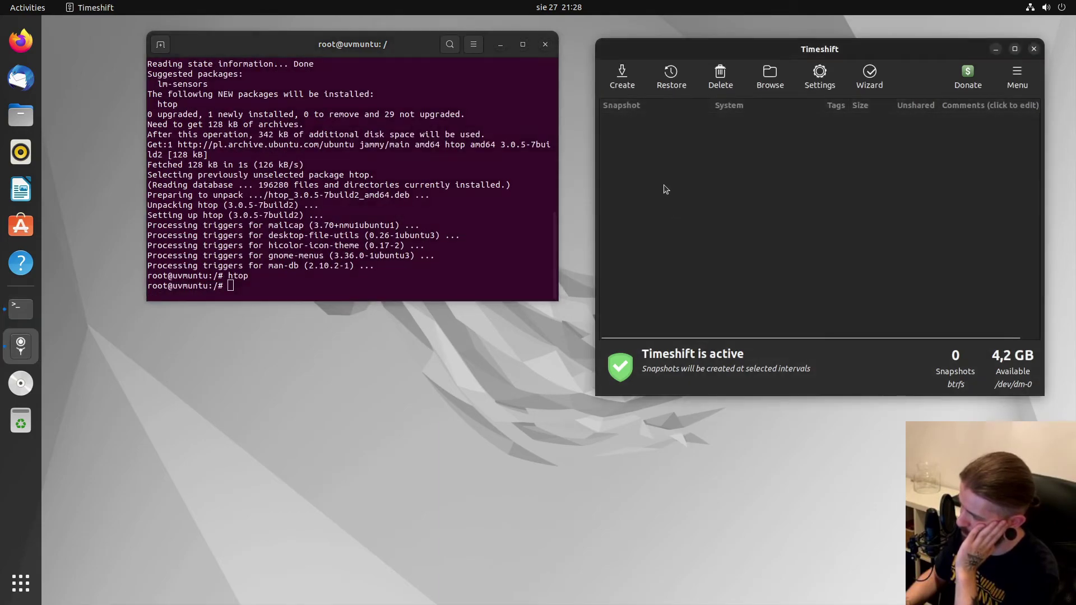
left_click(624, 78)
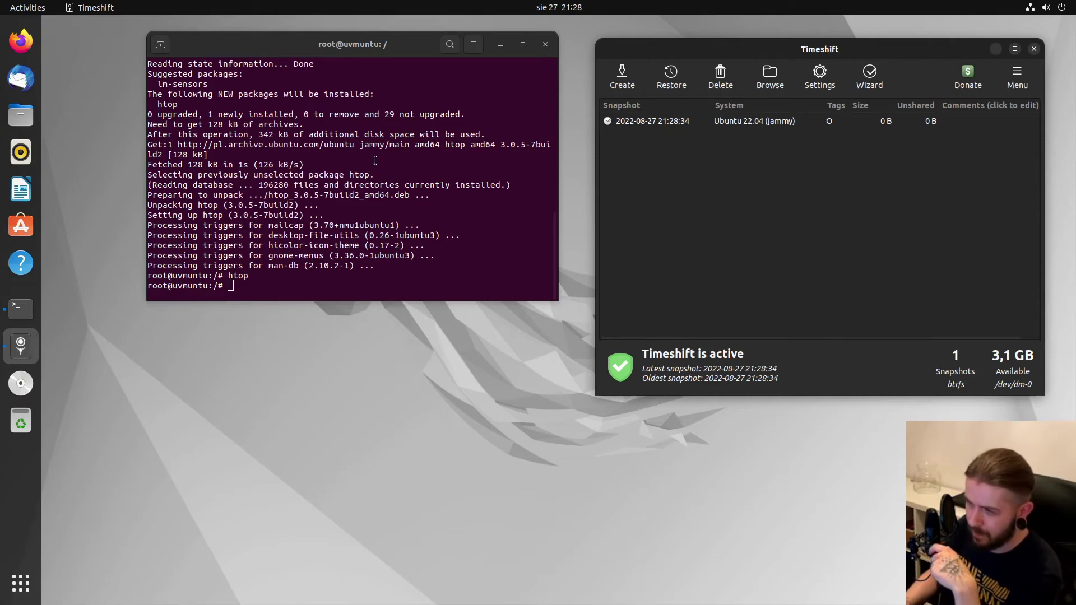
Bring the terminal back to the front and return to the latest root prompt.
left_click(306, 284)
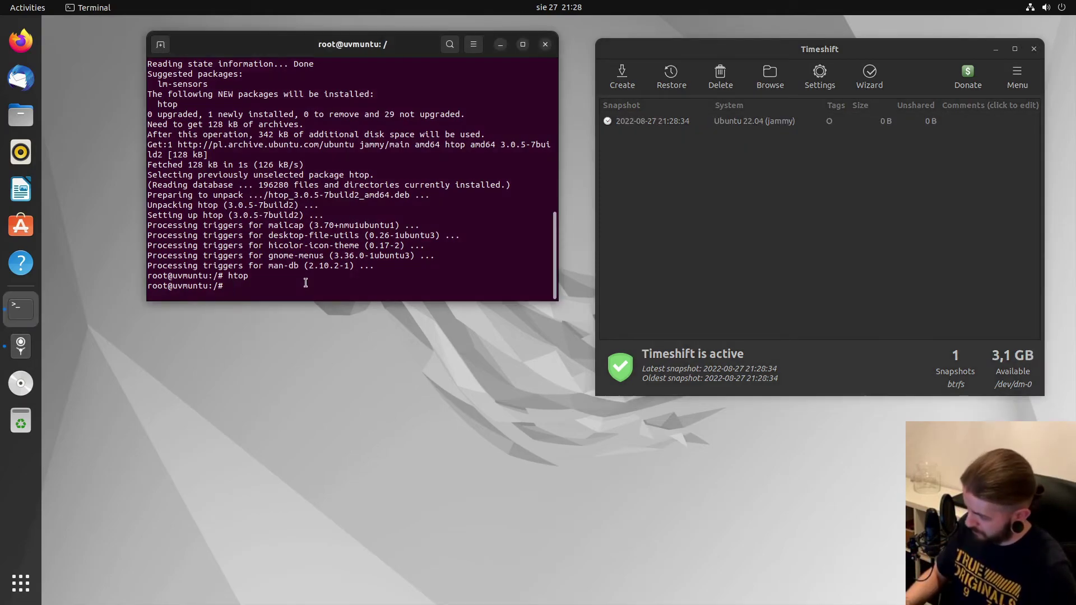
scroll(429, 235, "up", 7)
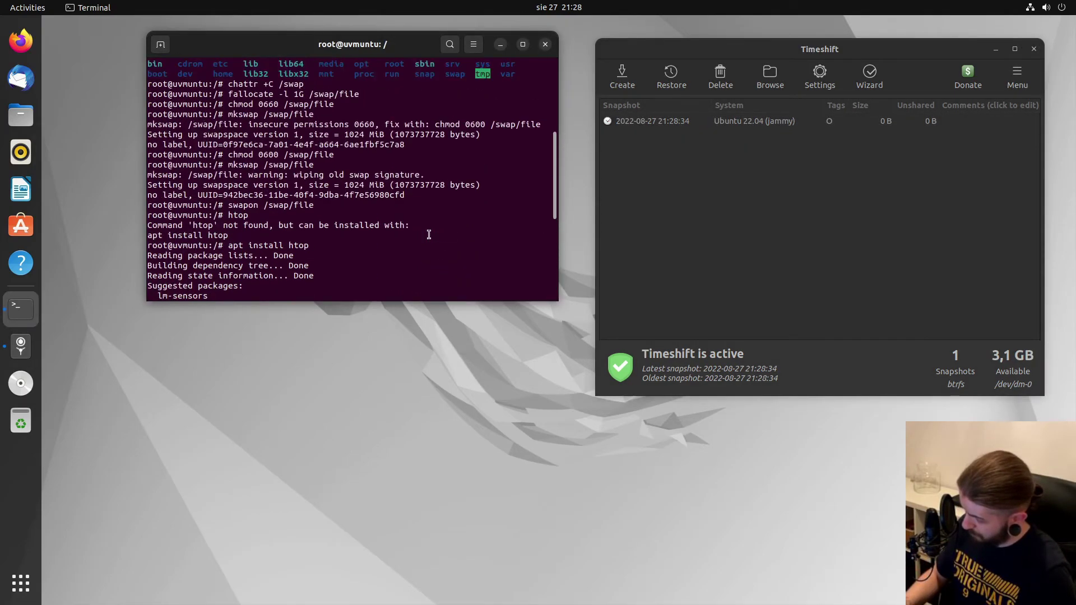
scroll(429, 234, "up", 3)
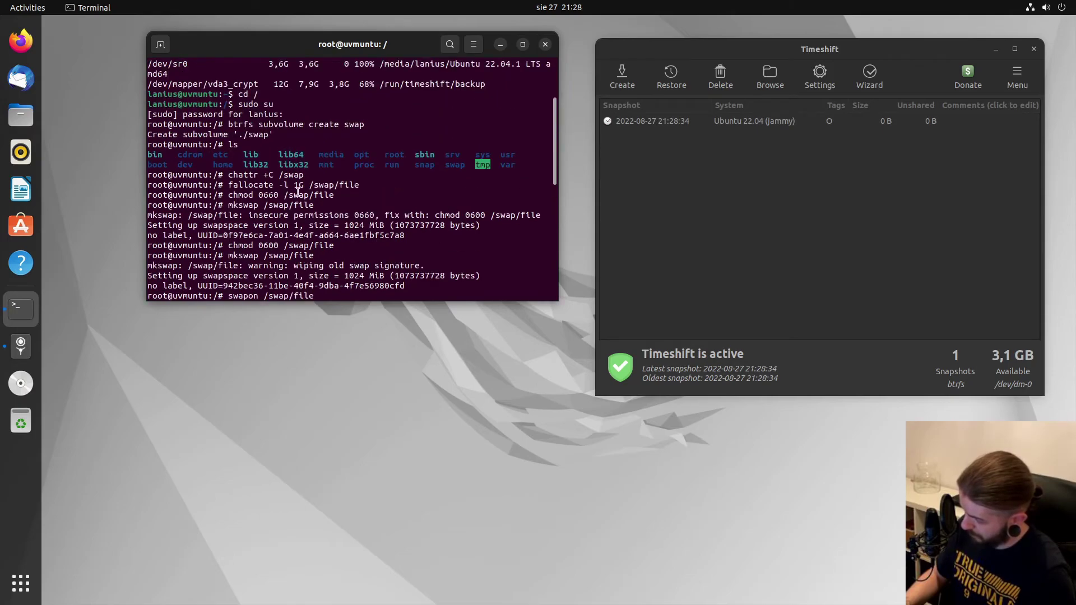
type("htop")
key("Return")
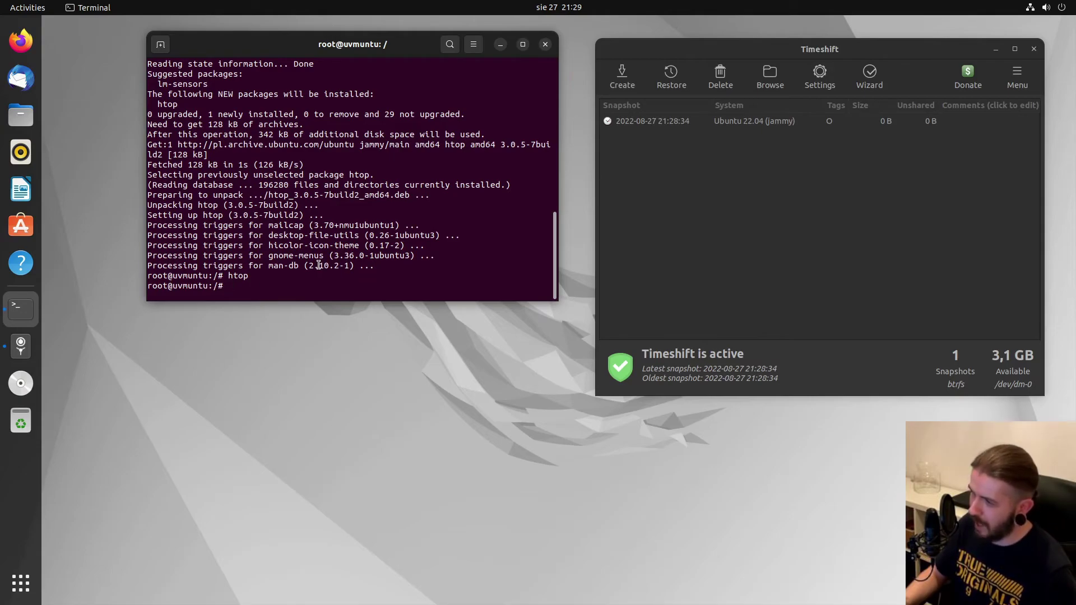
type("htop")
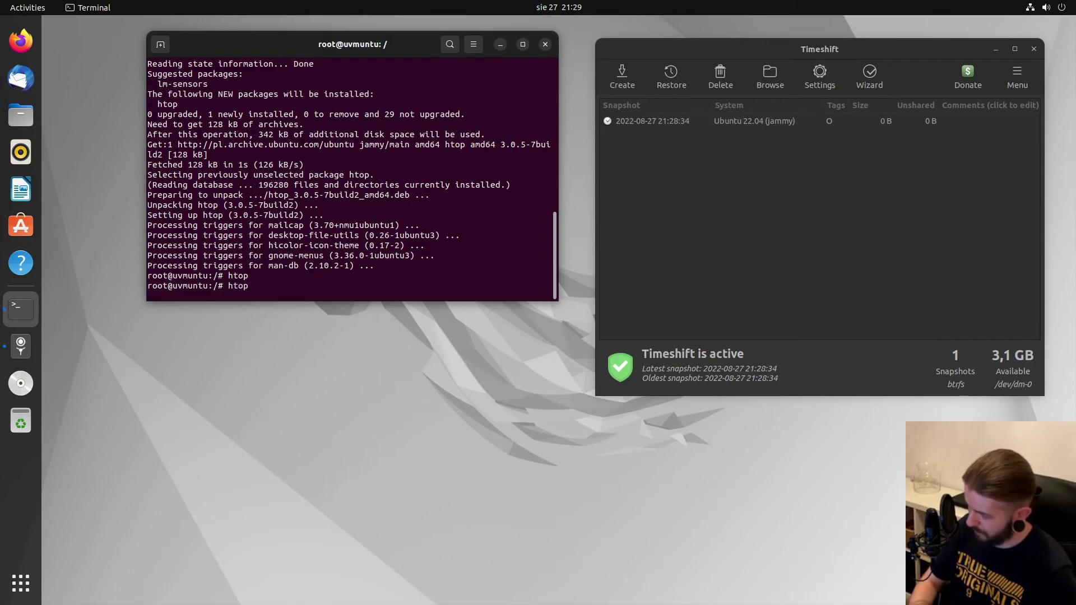
Edit the recalled swapon /swap/file command into swapoff /swap/file and run it.
key("Up")
key("Up")
key("Down")
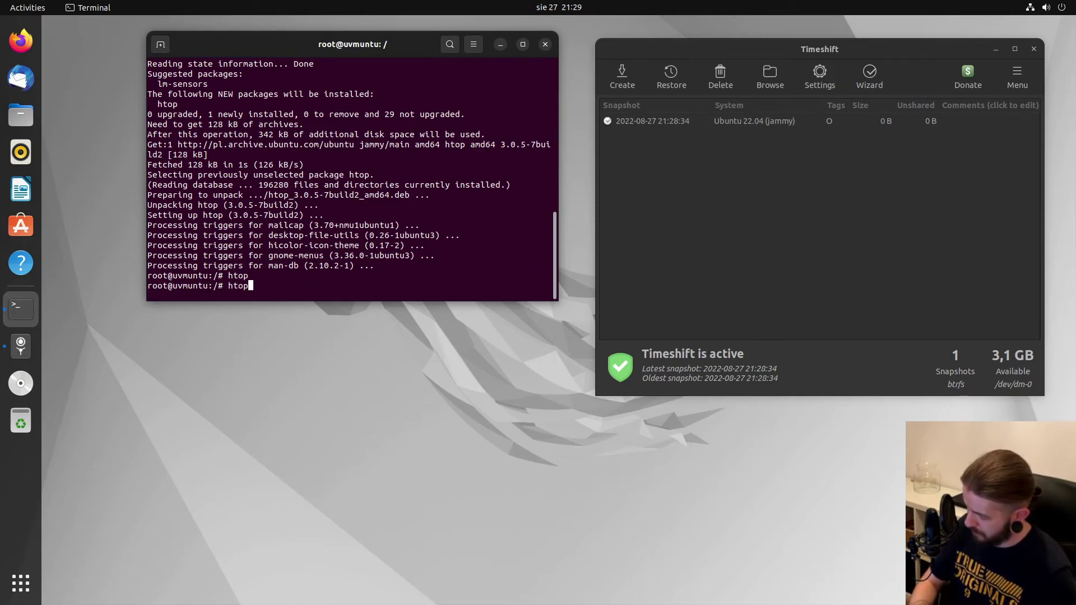
key("Up")
key("Left")
key("Left")
key("Left")
key("Left")
key("Left")
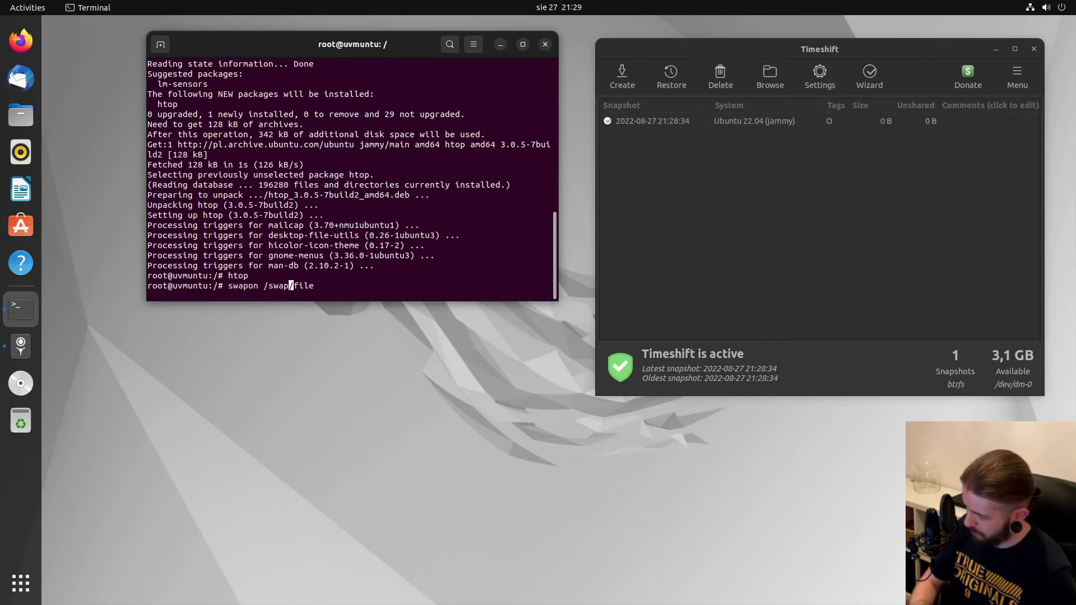
key("Left")
key("Left")
key("Left")
key("Left")
key("Left")
key("Left")
key("BackSpace")
type("ff")
key("Return")
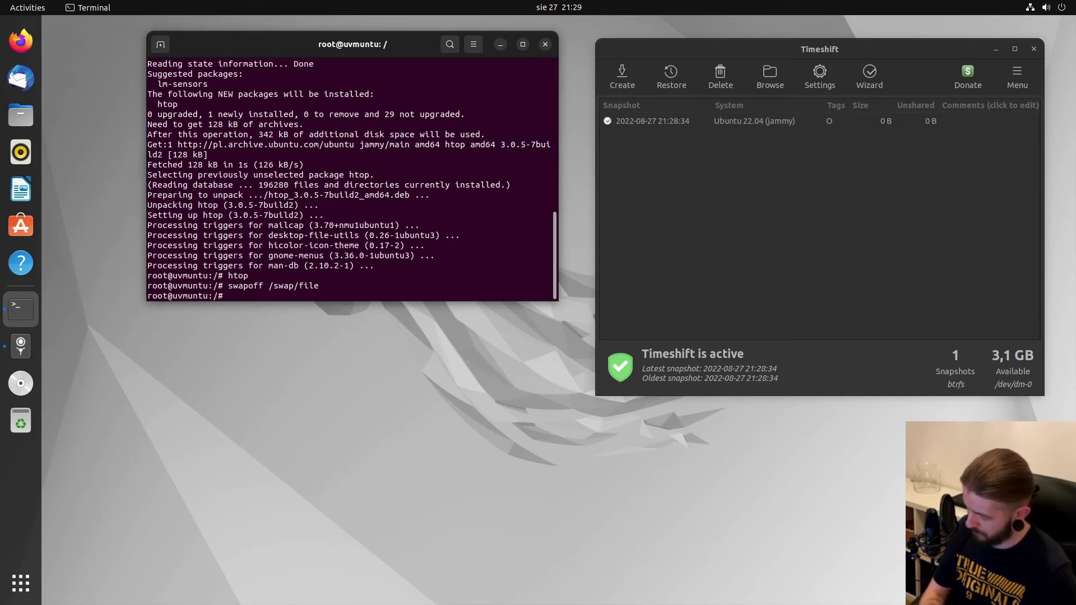
Append the line '/swap/file none swap defaults 0 0' after the /home entry in /etc/fstab and save it.
type("nano ")
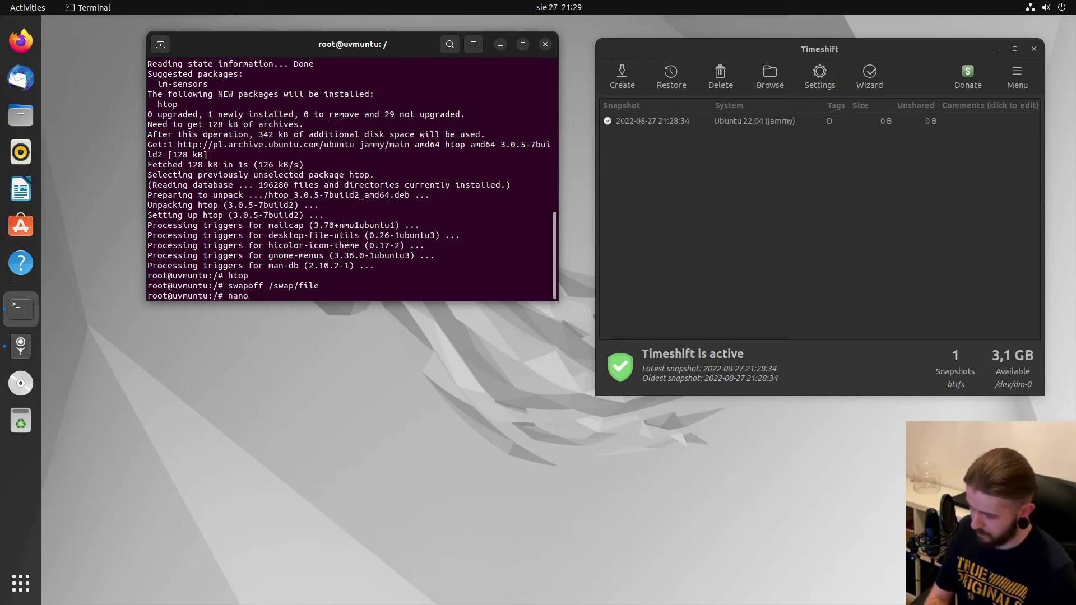
type("/etc/fstab")
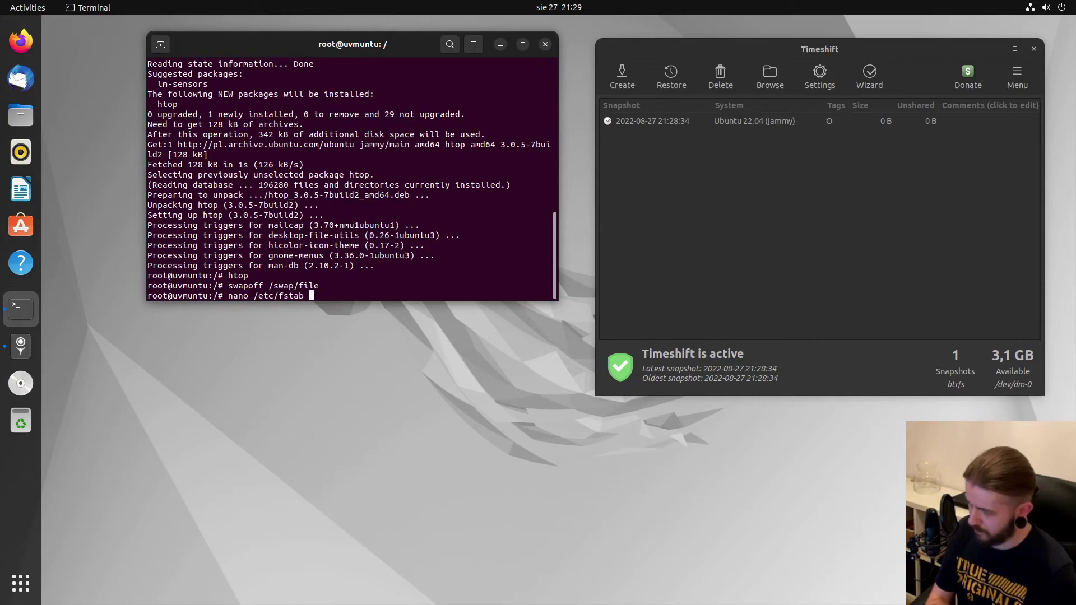
key("Return")
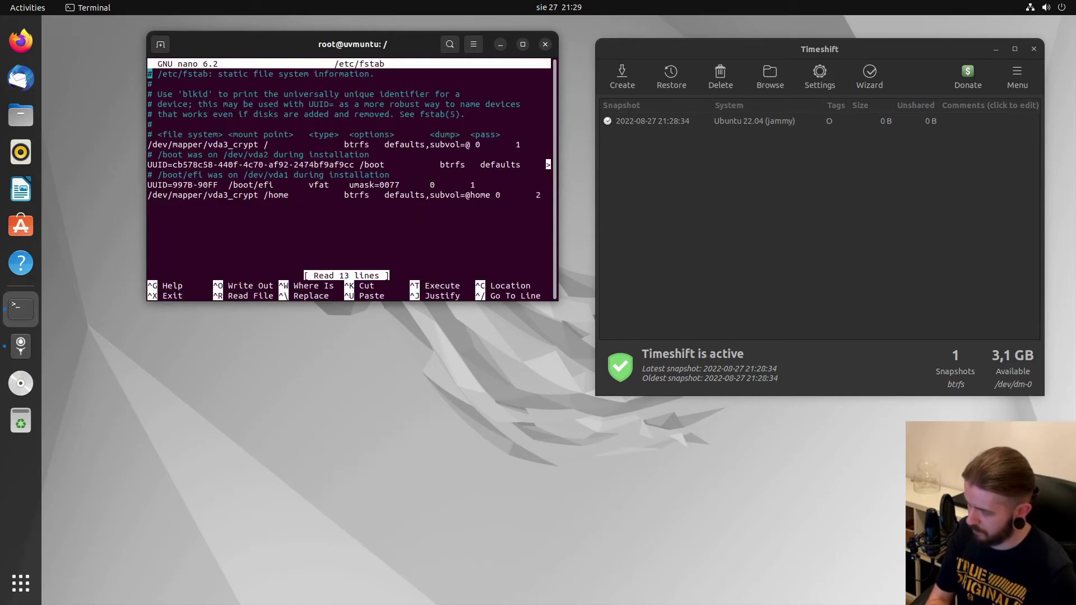
key("Down")
key("Down")
key("Down")
key("Down")
key("Down")
key("Down")
key("Down")
key("Down")
key("Down")
key("Down")
key("Down")
key("Down")
key("Down")
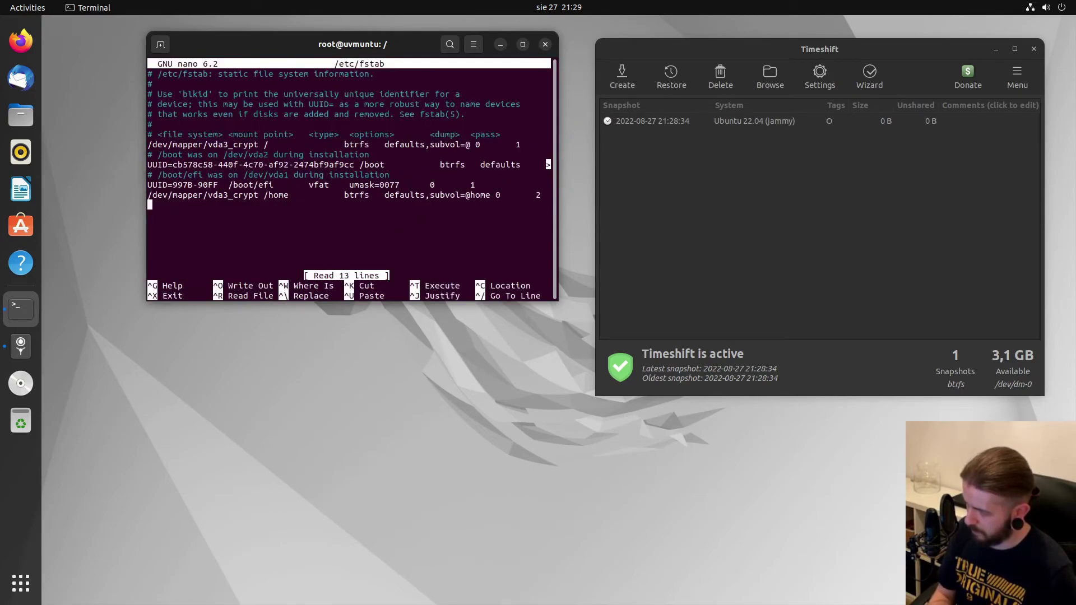
type("/swap/file")
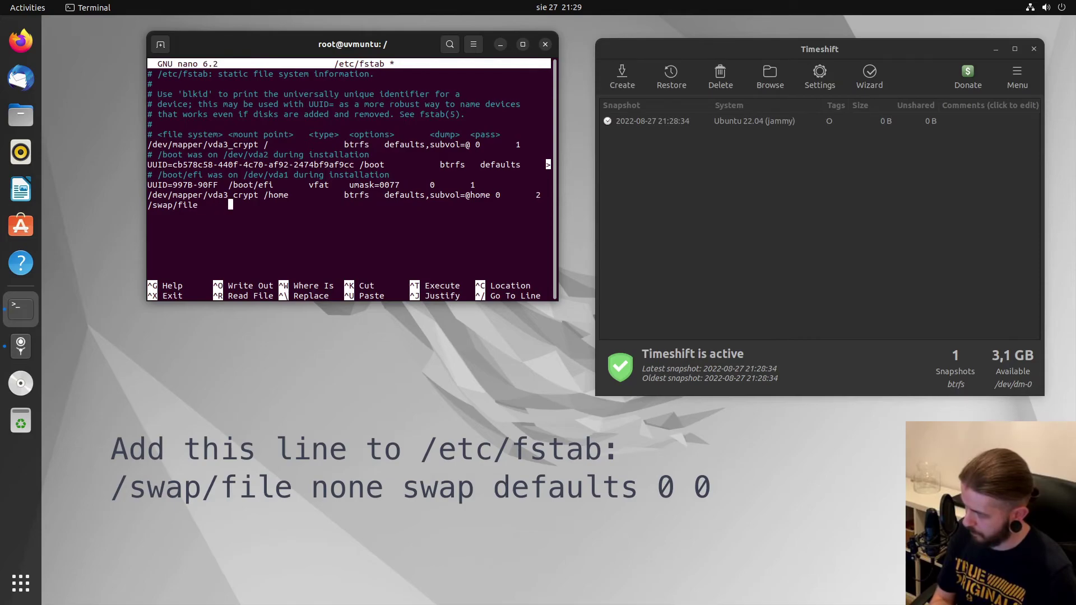
type("      none          ")
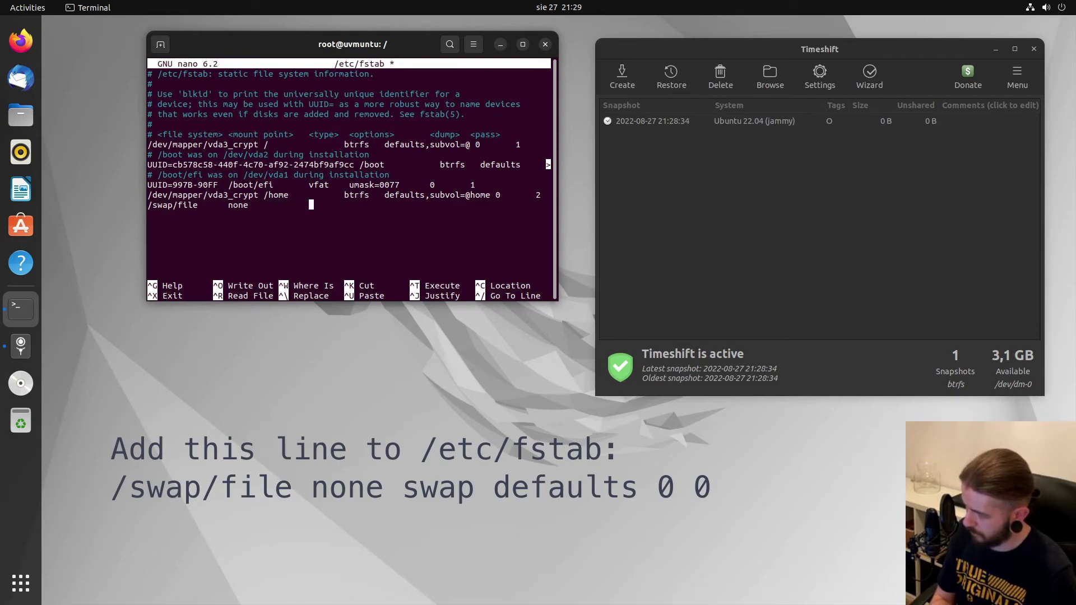
type("  swap")
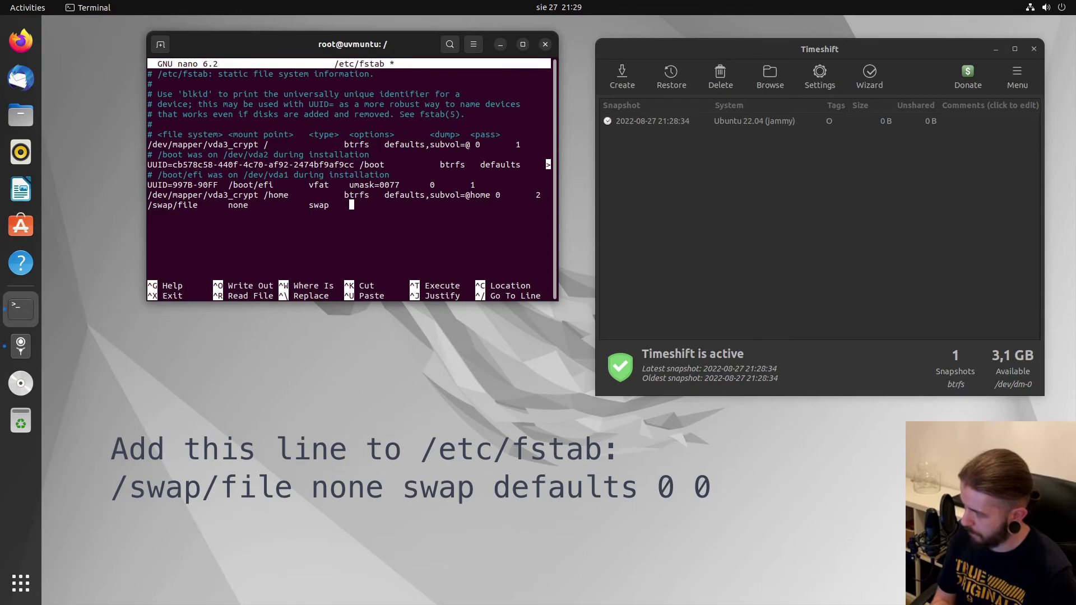
type("    defaults      ")
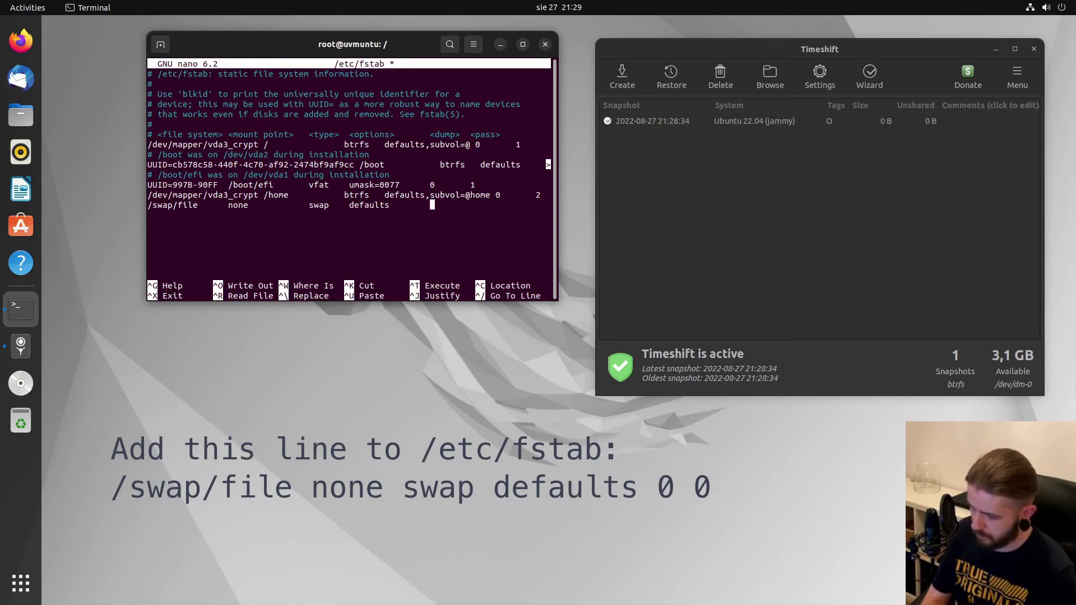
type("  0       0")
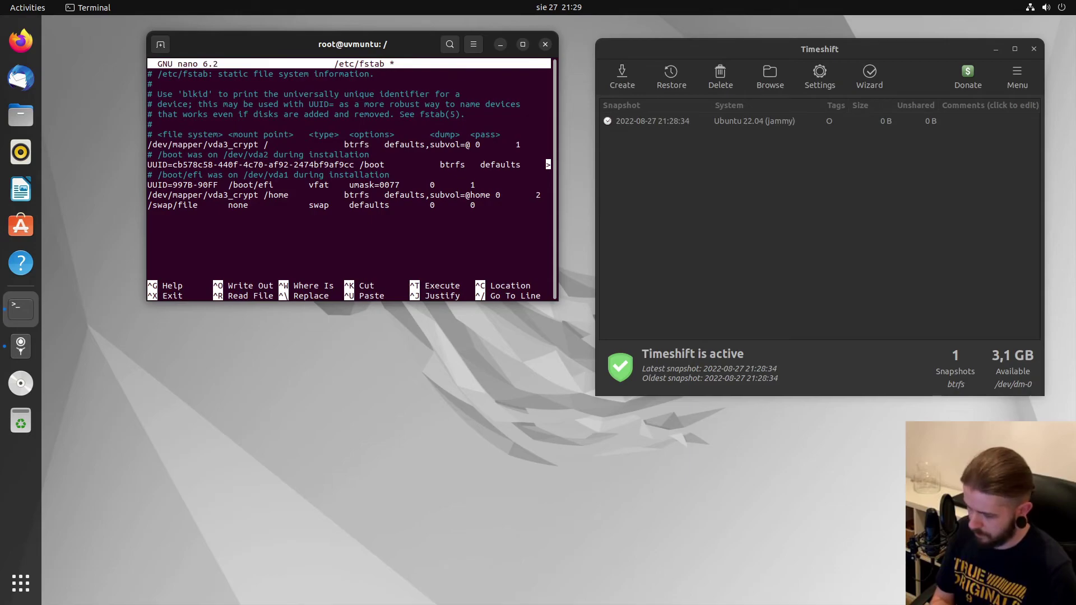
key("ctrl+o")
key("Return")
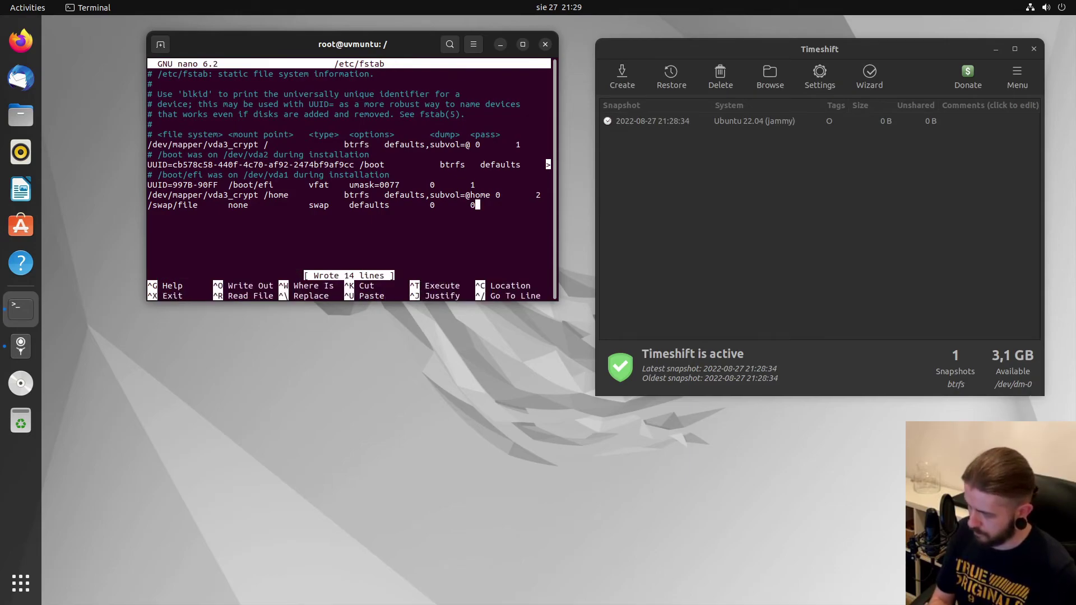
key("ctrl+x")
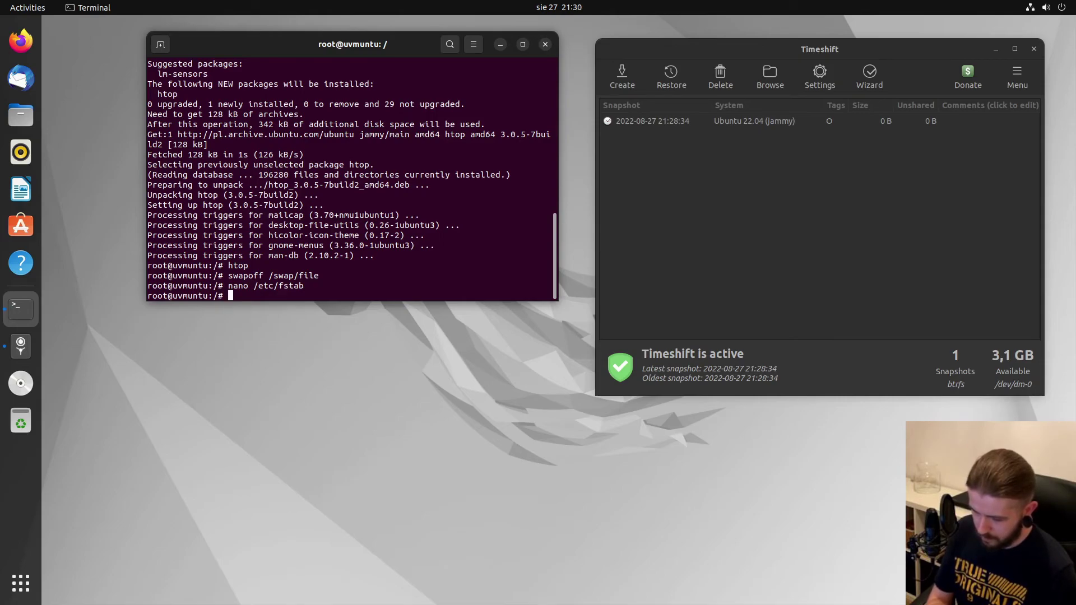
Check current swap in htop, then activate all fstab swap entries with swapon -a.
type("htop")
key("Return")
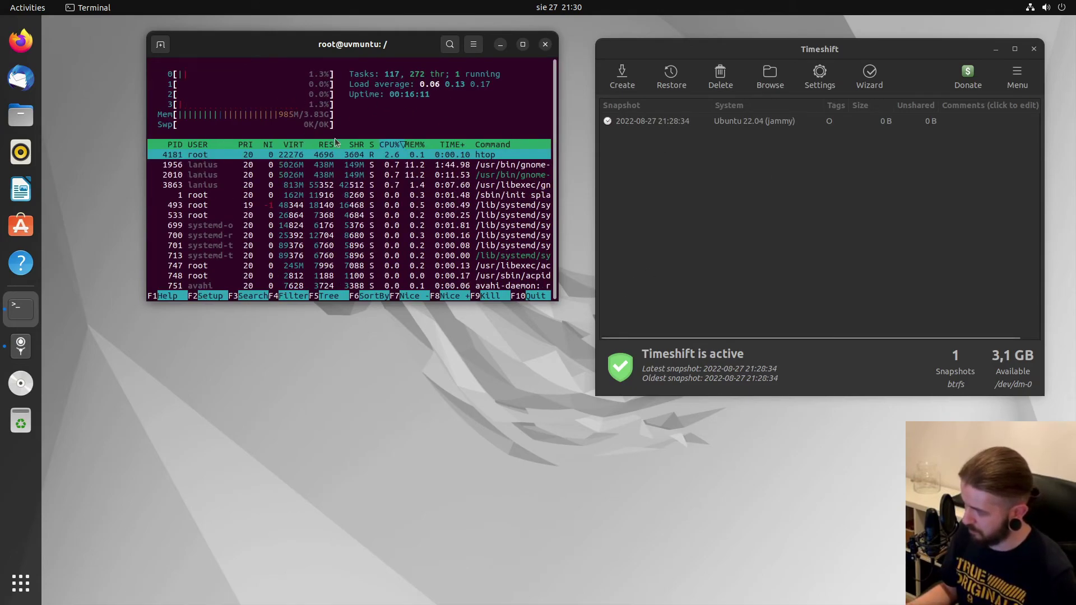
type("q")
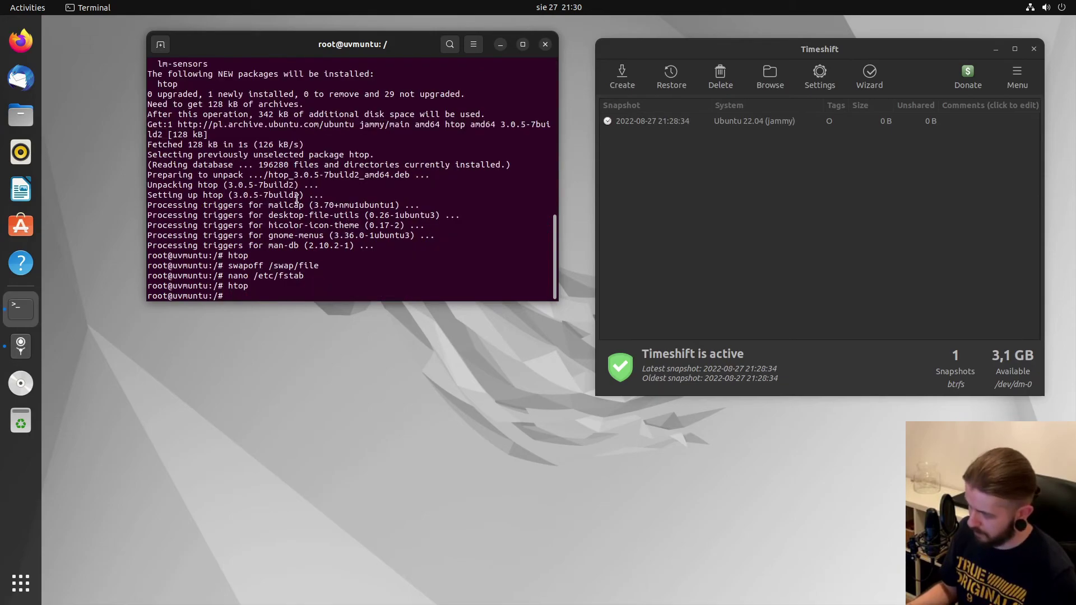
type("swapon -a")
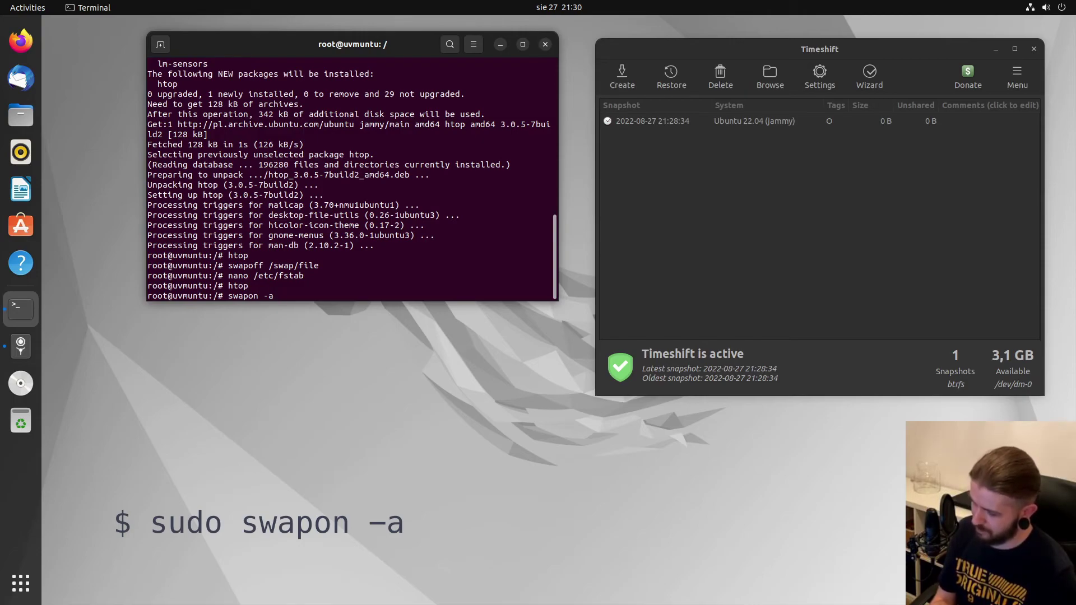
key("Return")
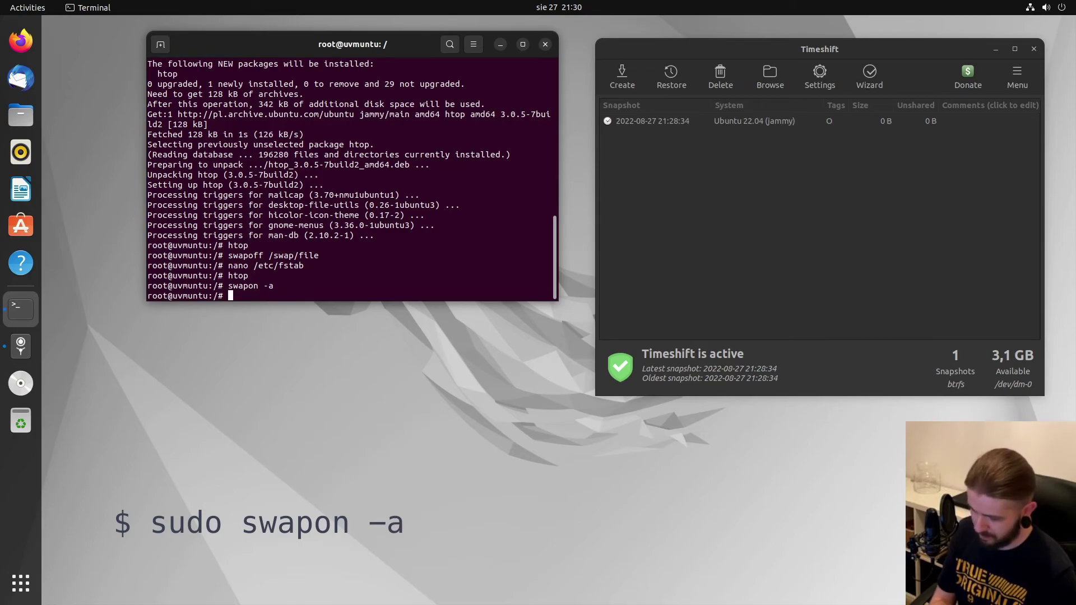
Confirm in htop that swap now reports 1024M.
type("htop")
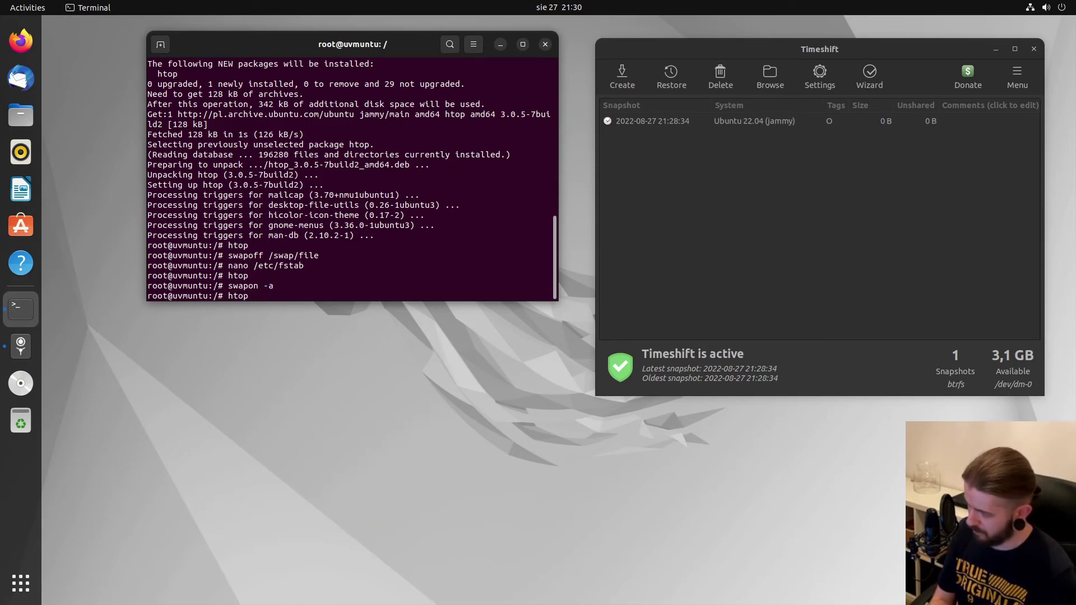
key("Return")
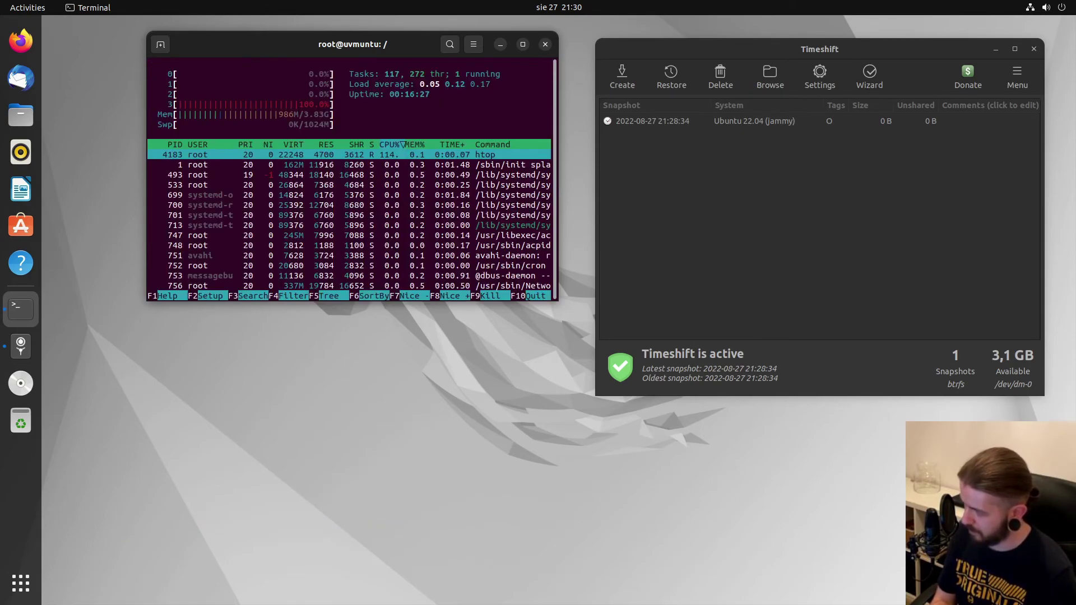
key("q")
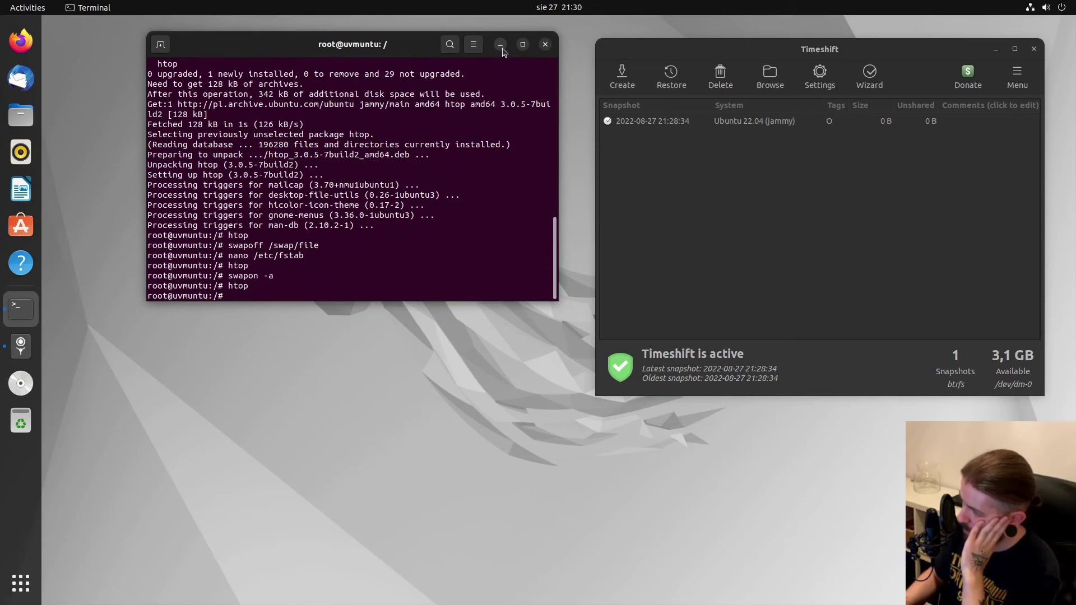